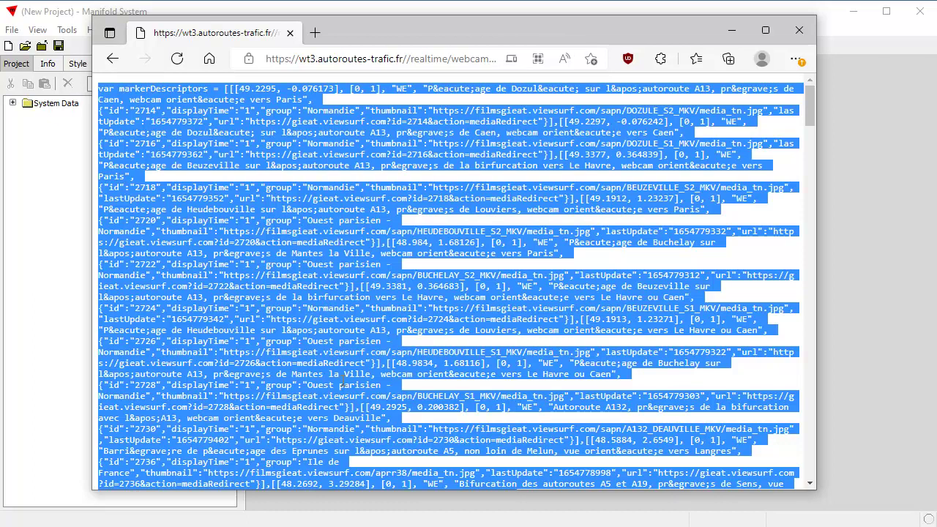
Step: Copy the selected markerDescriptors webcam data from the autoroutes-trafic page source
right_click(303, 121)
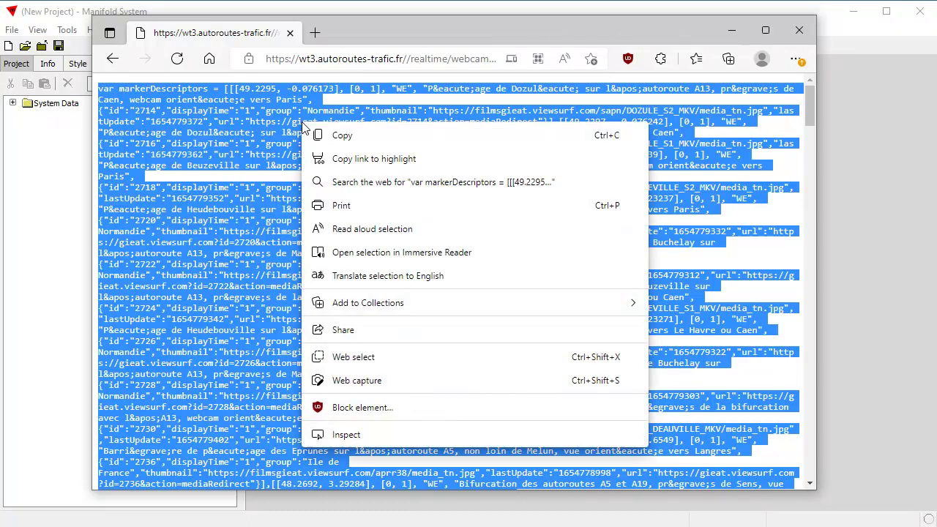
click(352, 138)
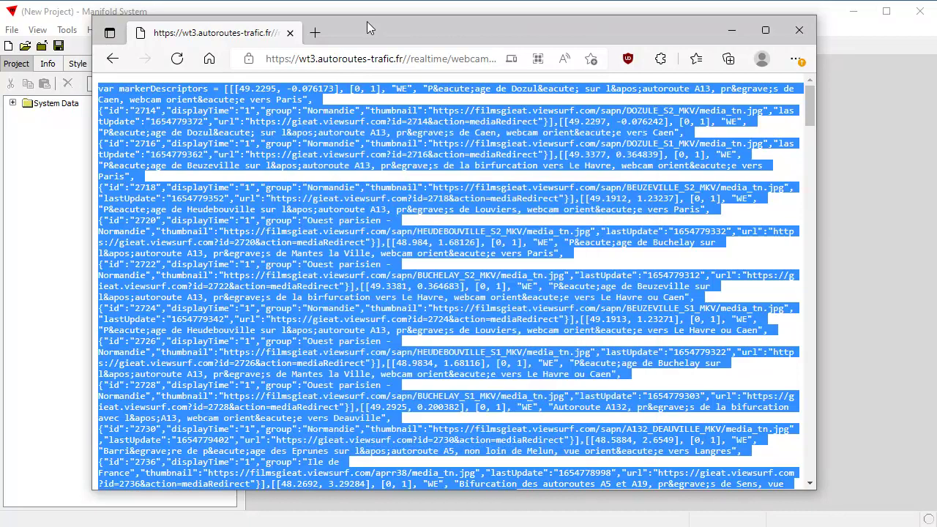
Step: Create a new empty text document named cams.txt in the C:\data\cams folder
key(alt+Tab)
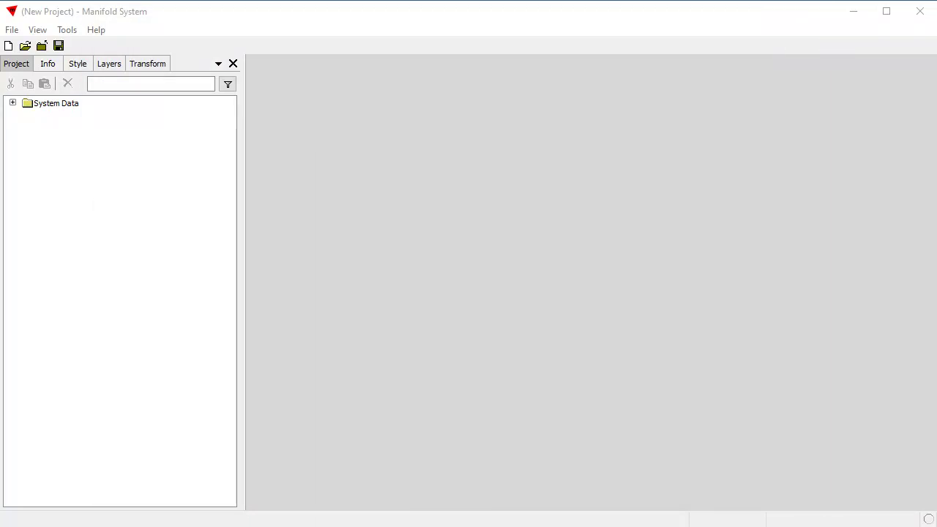
click(224, 526)
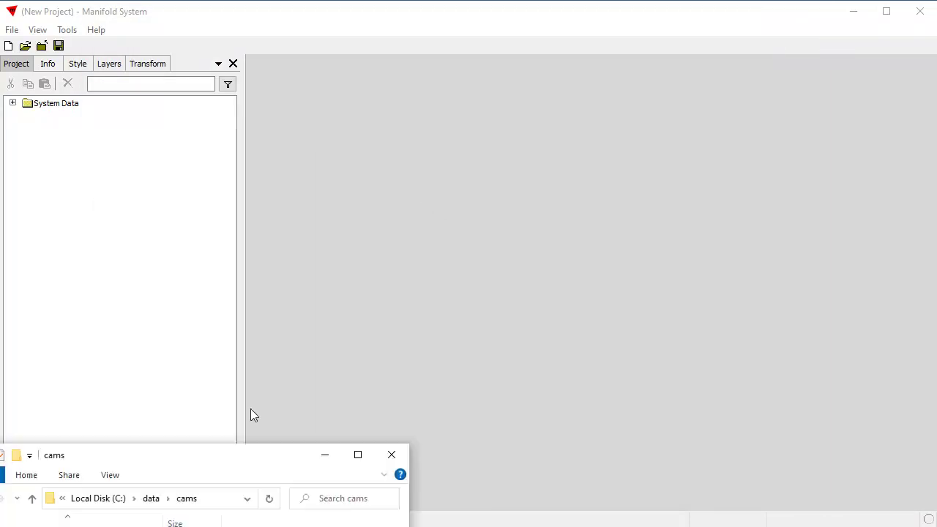
drag(329, 286, 280, 26)
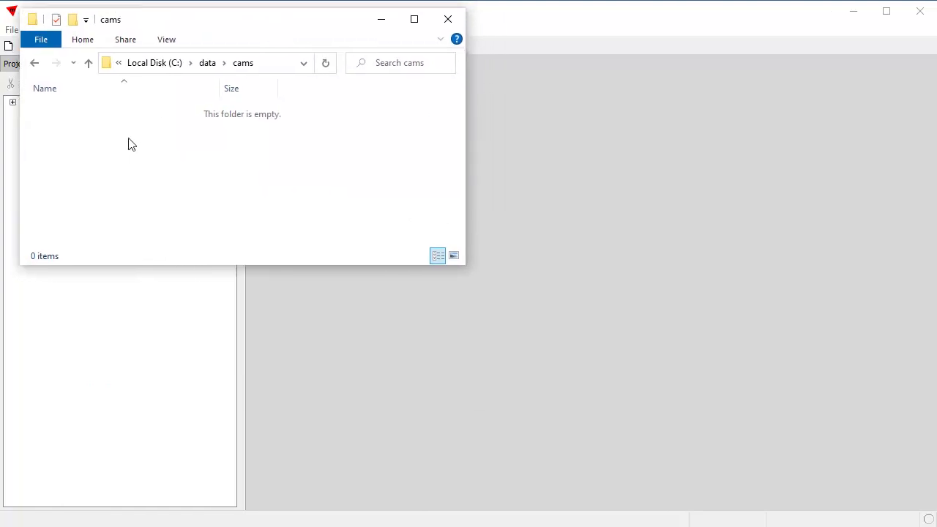
right_click(103, 136)
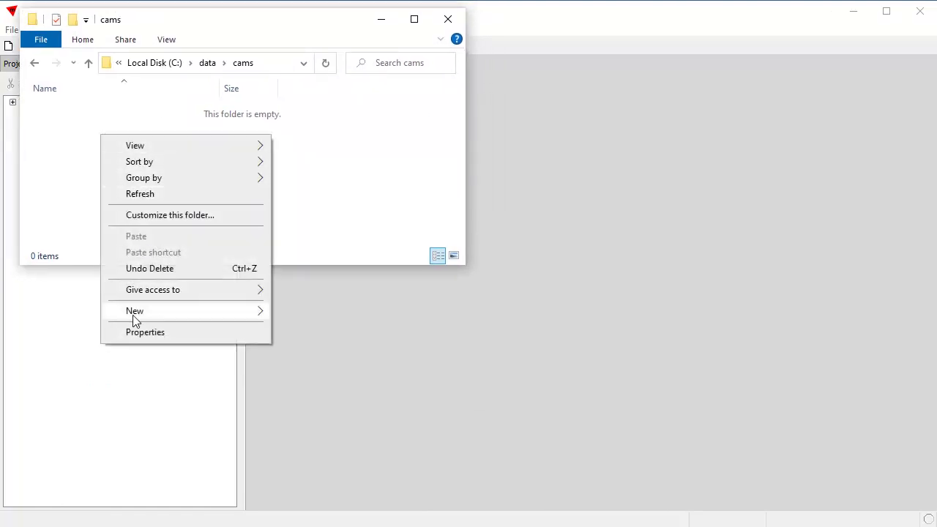
mouse_move(164, 317)
click(322, 511)
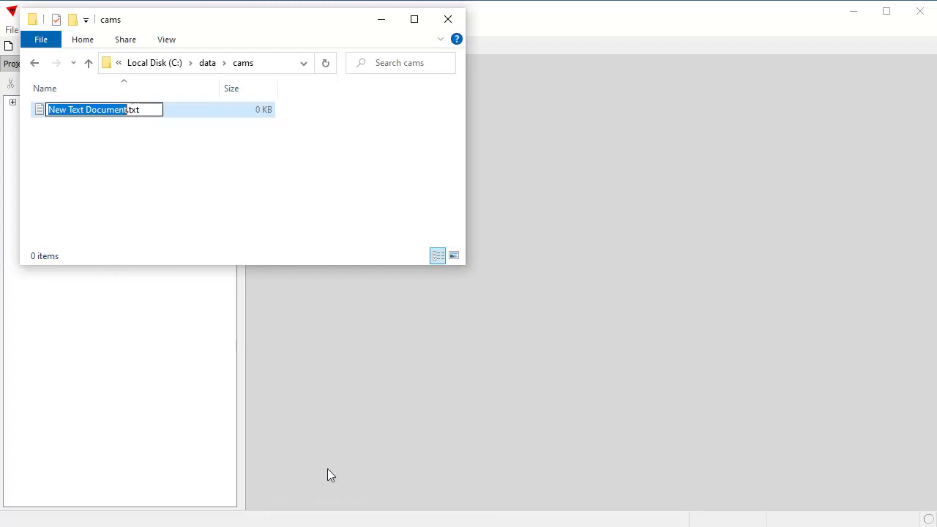
text(cams)
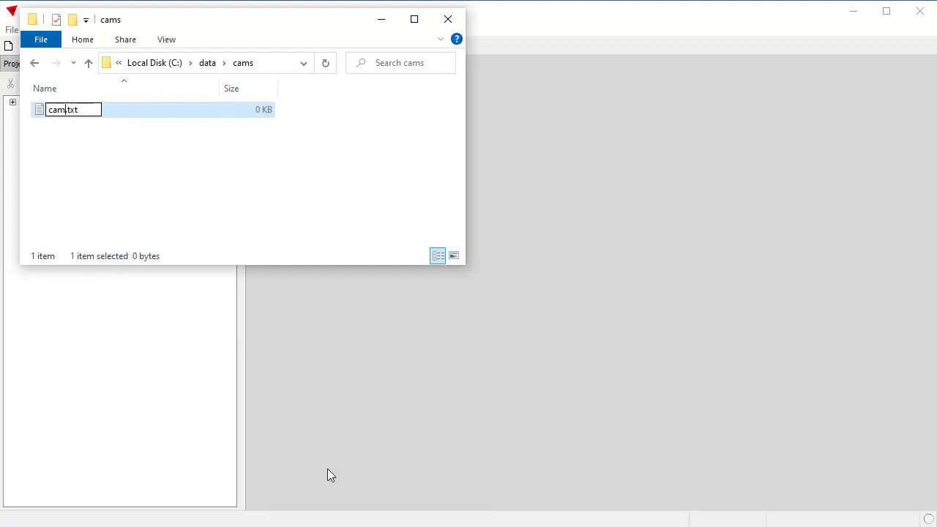
key(Return)
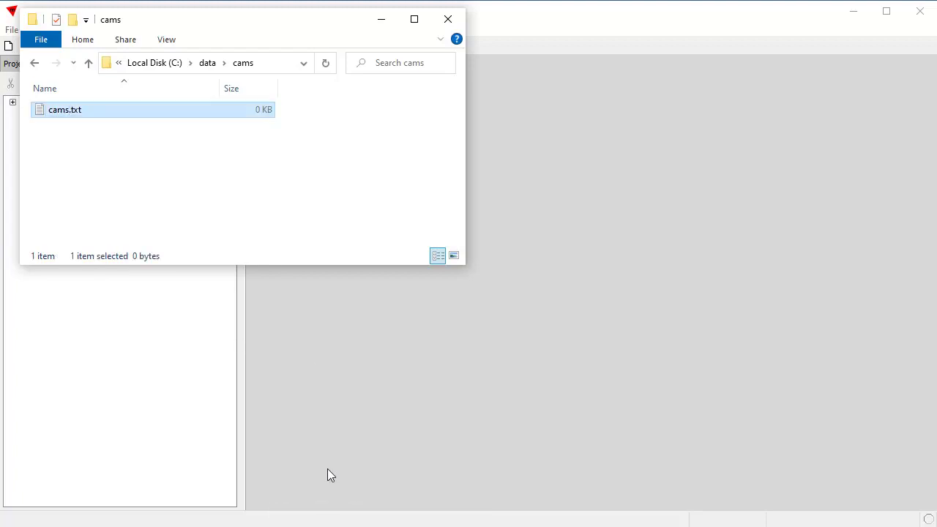
Step: Paste the webcam data into cams.txt, removing the trailing parseWebcams call and leading var markerDescriptors declaration
double_click(114, 120)
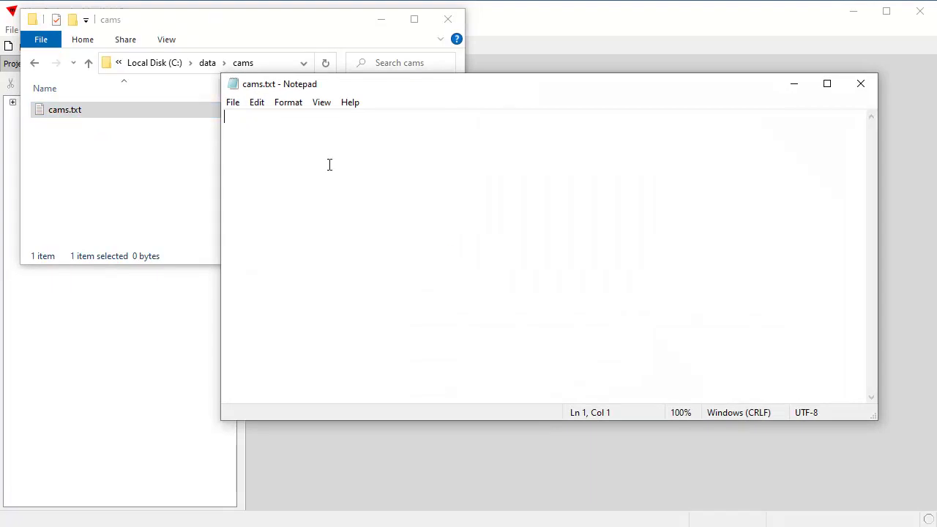
key(ctrl+v)
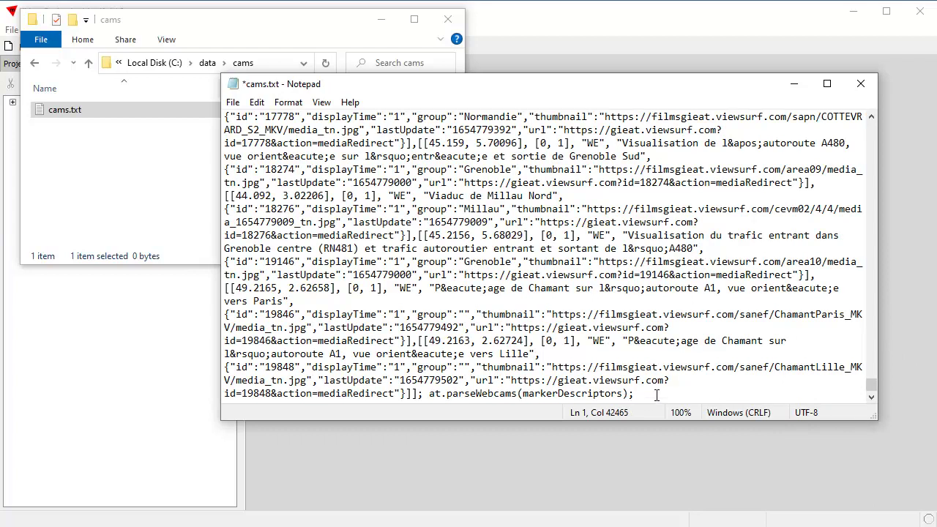
drag(654, 395, 407, 394)
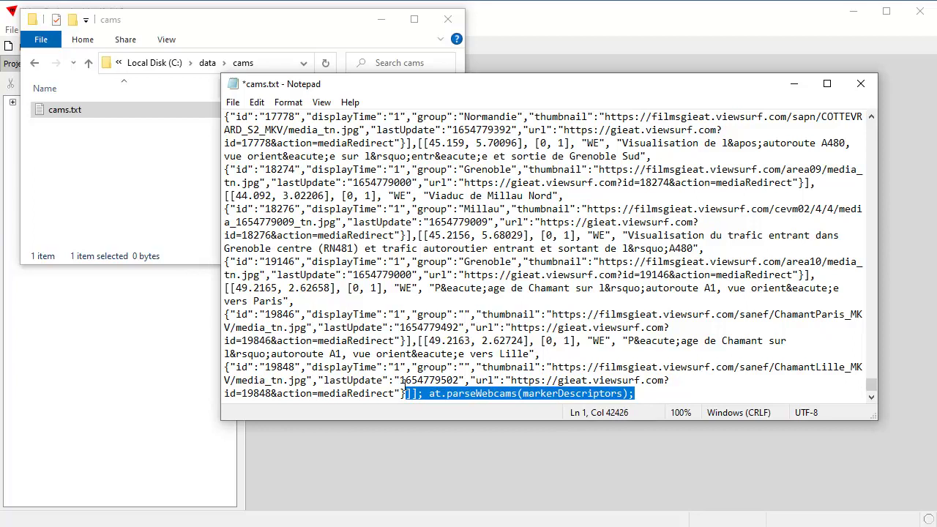
key(Delete)
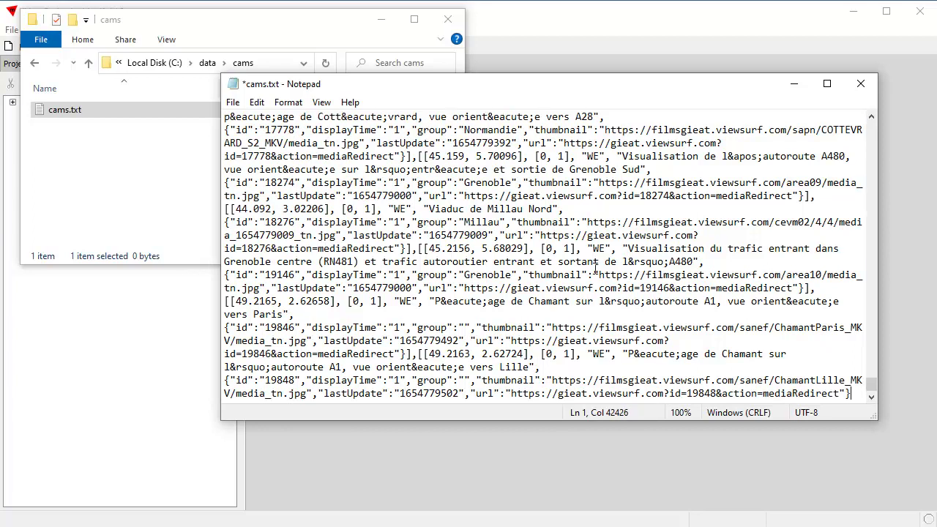
drag(871, 384, 885, 130)
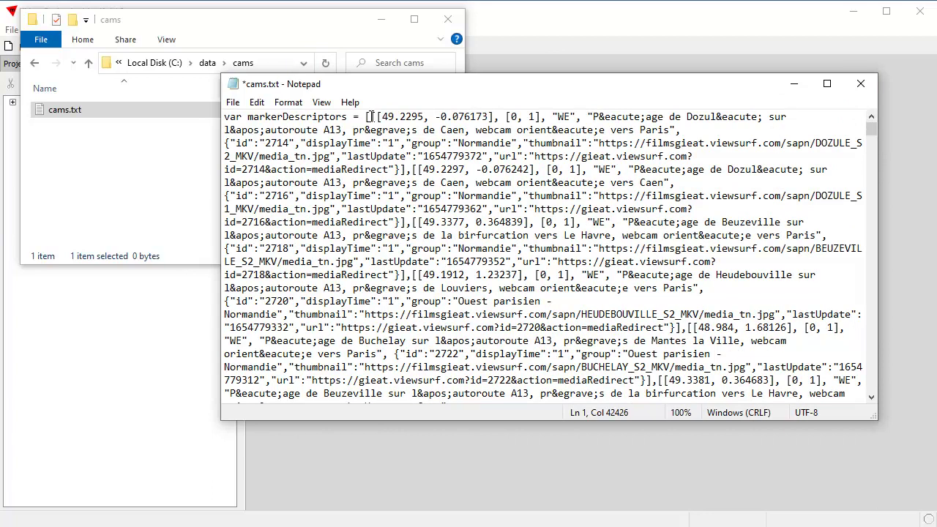
drag(371, 116, 182, 117)
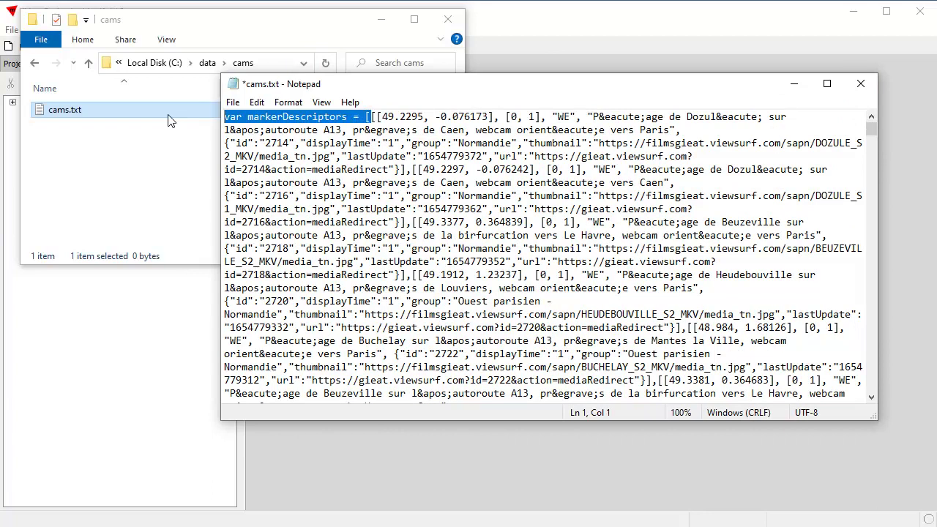
key(Delete)
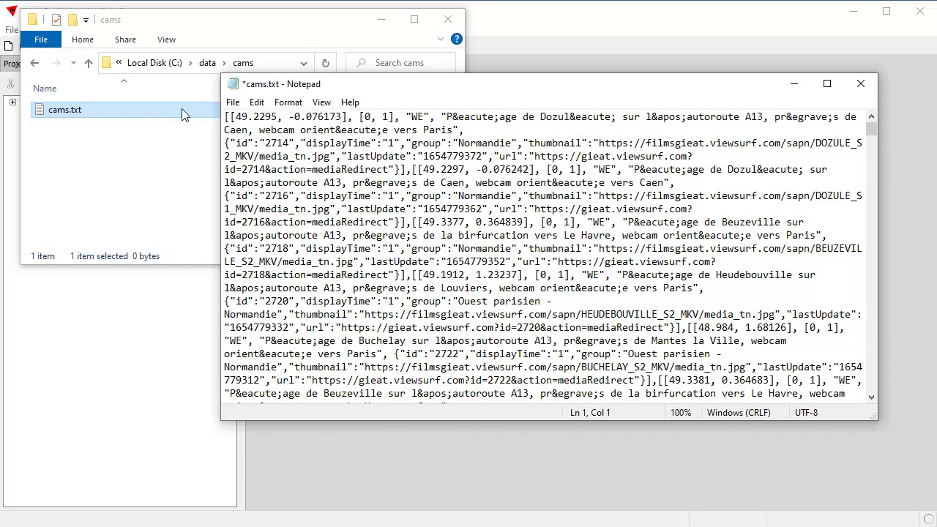
Step: Save the edited text over the existing cams.txt and move Notepad out of view
click(233, 103)
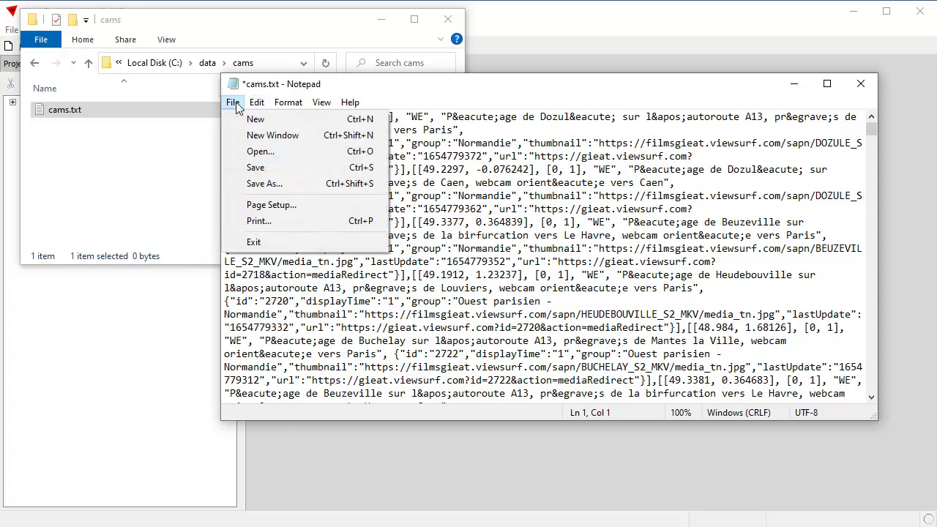
click(248, 183)
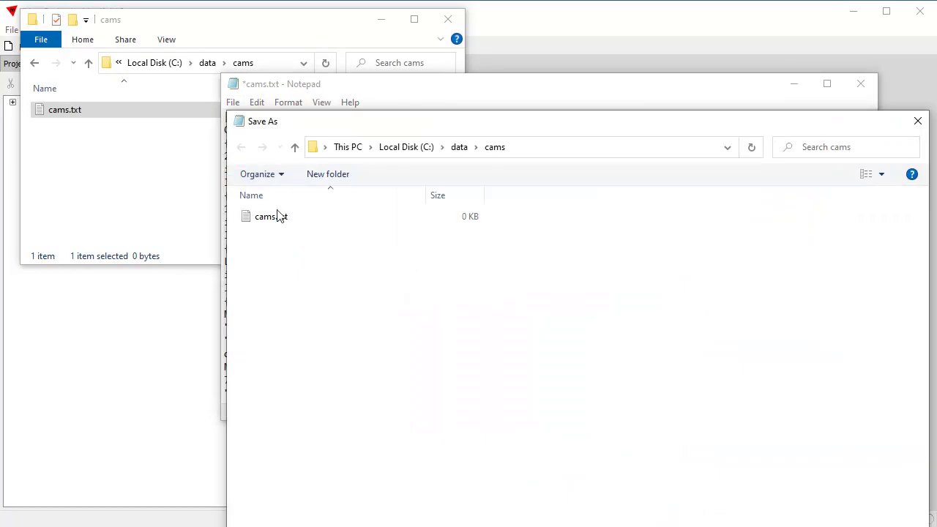
click(282, 217)
key(Tab)
key(Return)
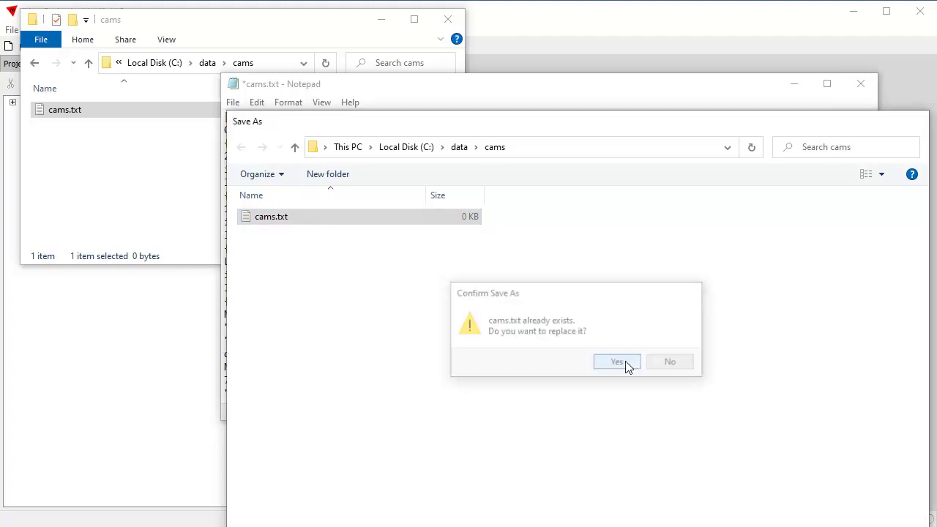
click(635, 369)
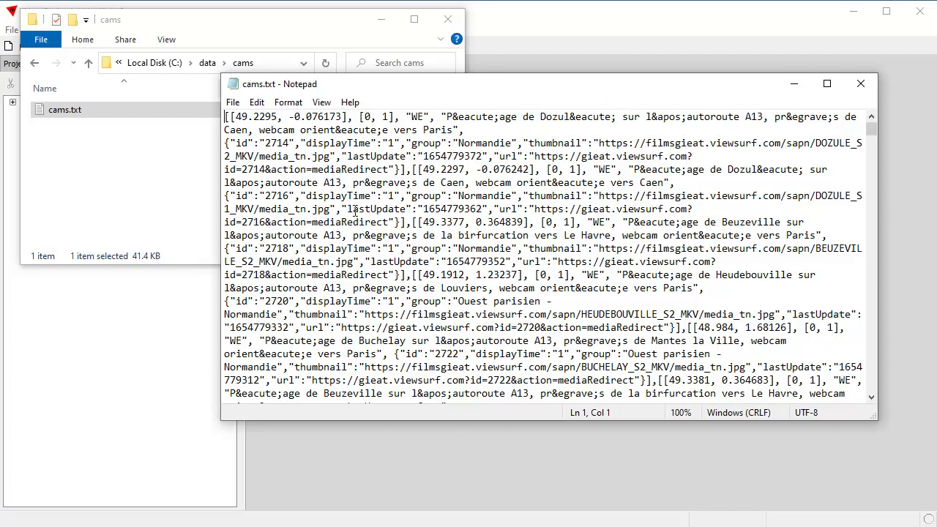
drag(571, 86, 0, 241)
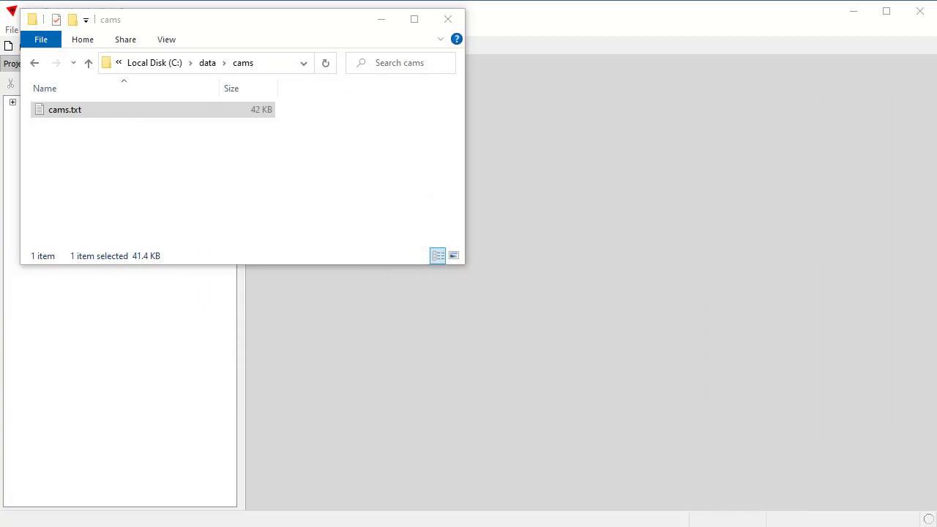
Step: Open cams.txt in Notepad++ and copy the "],[[" separator between webcam records
right_click(110, 106)
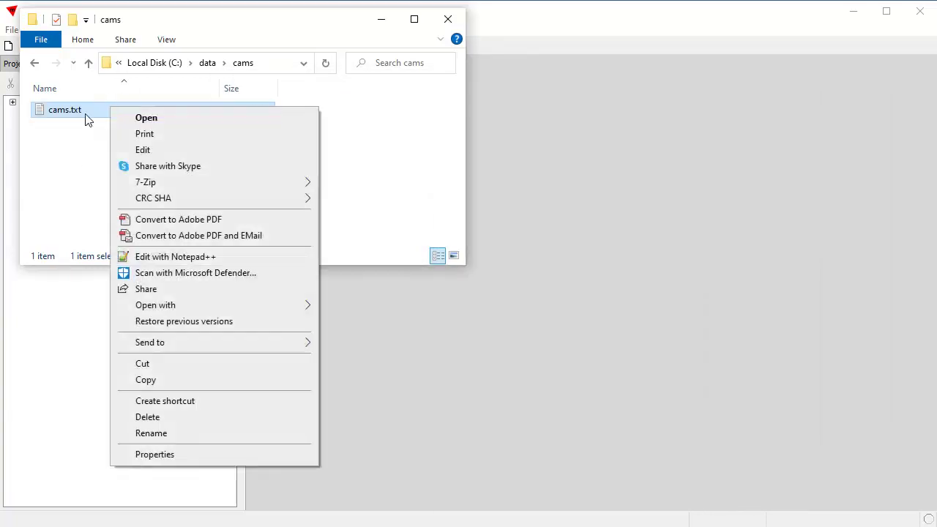
click(191, 257)
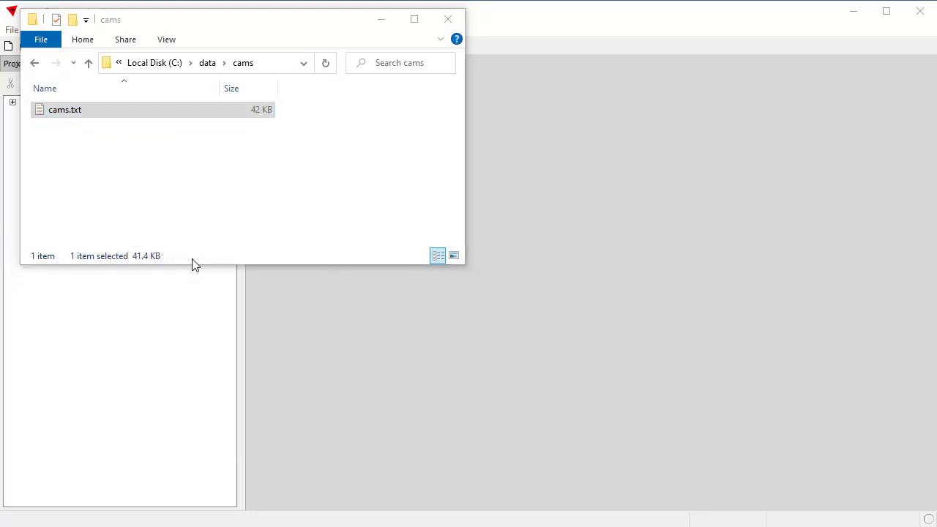
drag(0, 136, 610, 73)
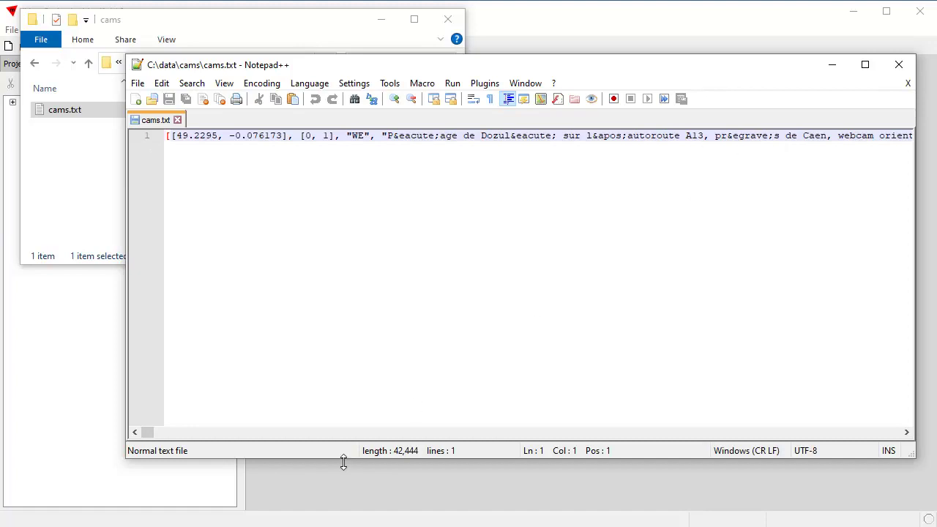
drag(153, 436, 160, 438)
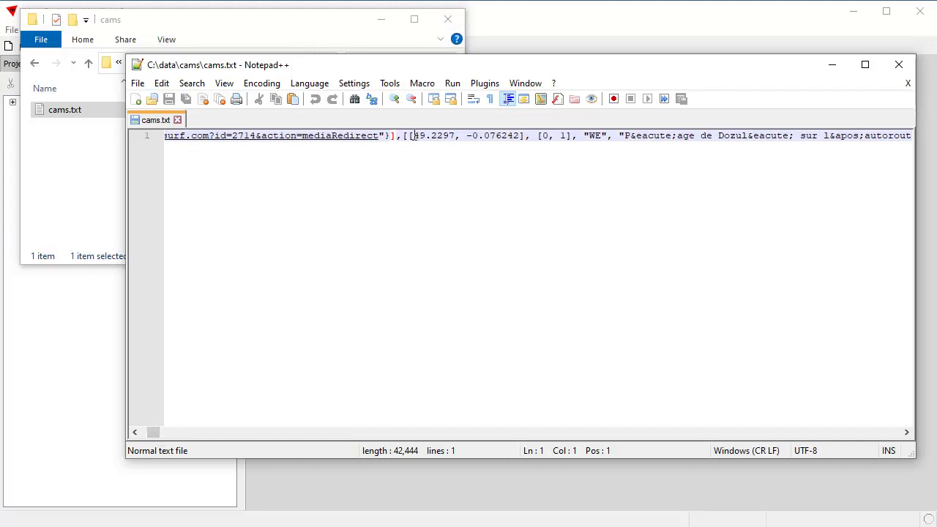
drag(413, 136, 388, 136)
right_click(402, 141)
click(429, 163)
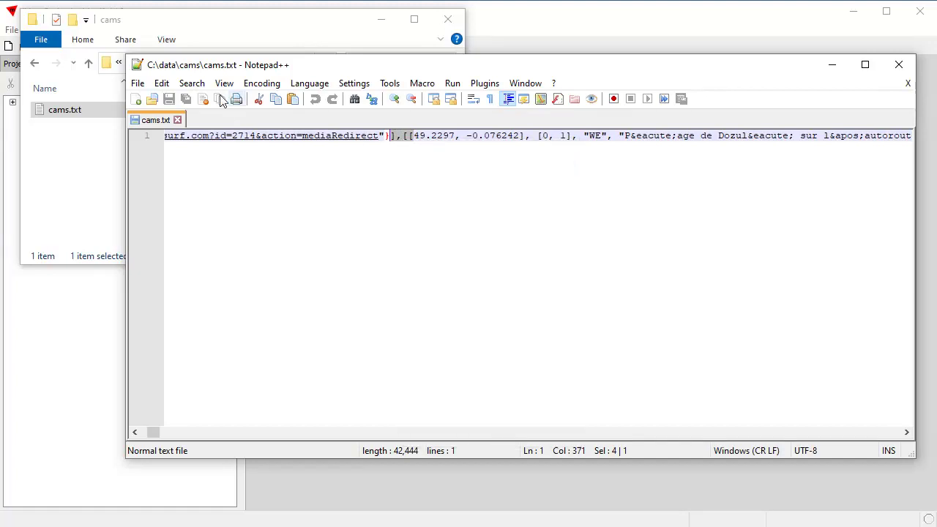
Step: Replace all "],[[" separators with \r line breaks using Extended search mode
click(192, 82)
click(212, 230)
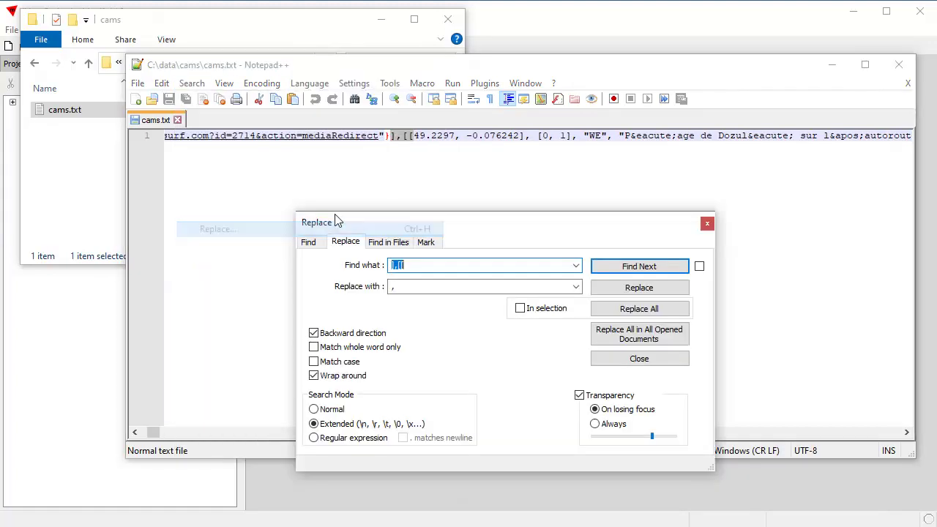
key(End)
click(409, 289)
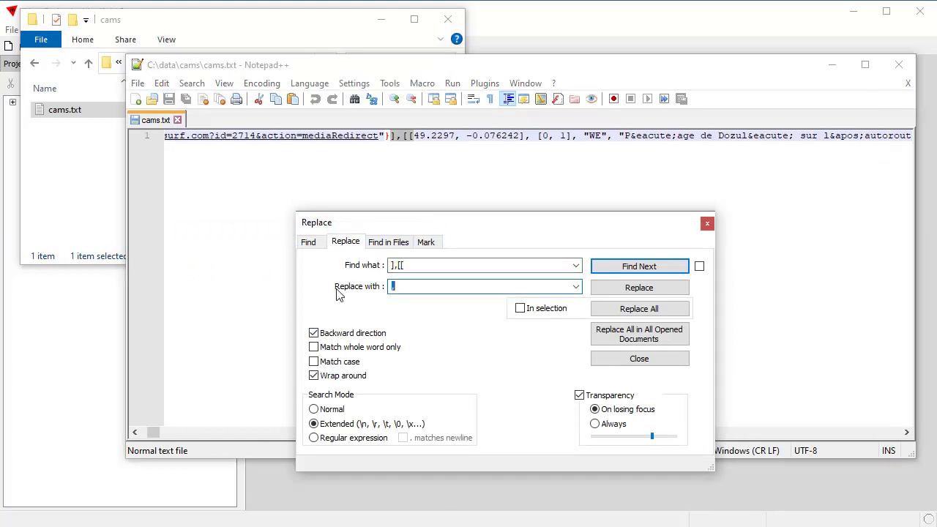
click(365, 426)
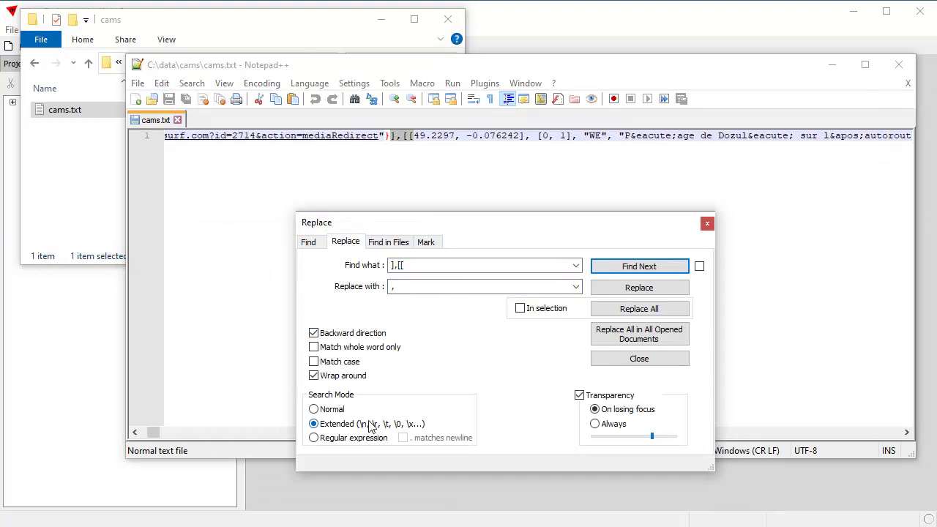
click(396, 288)
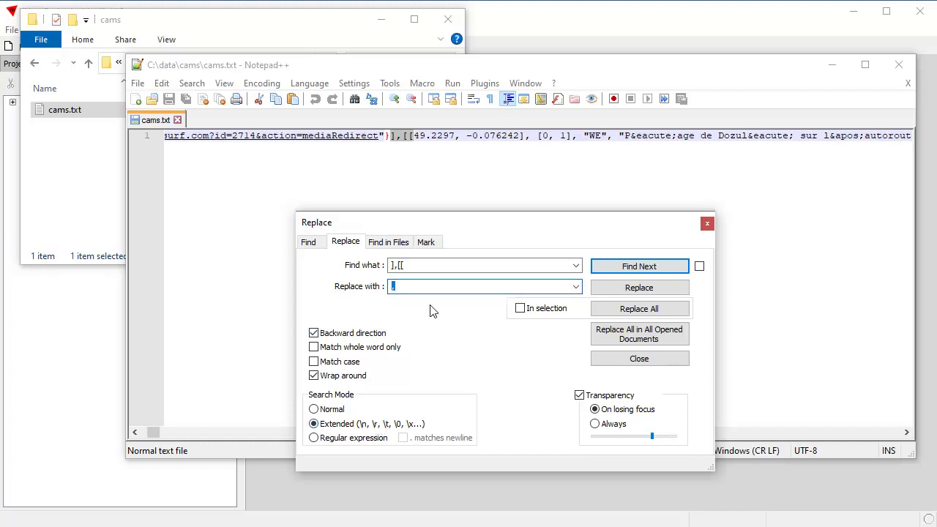
text(\r)
click(649, 313)
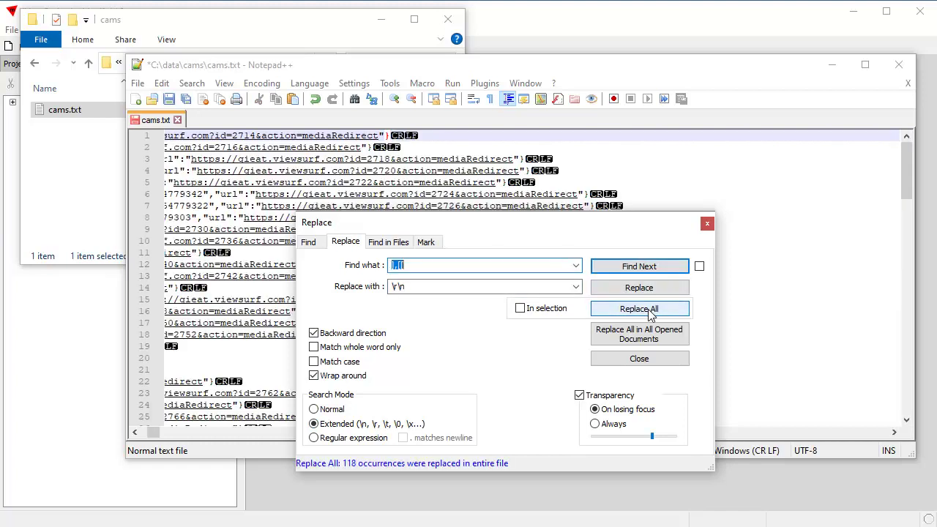
click(707, 224)
Step: Delete the leading [ on line 1 and replace every "], [" with a comma
drag(155, 433, 117, 434)
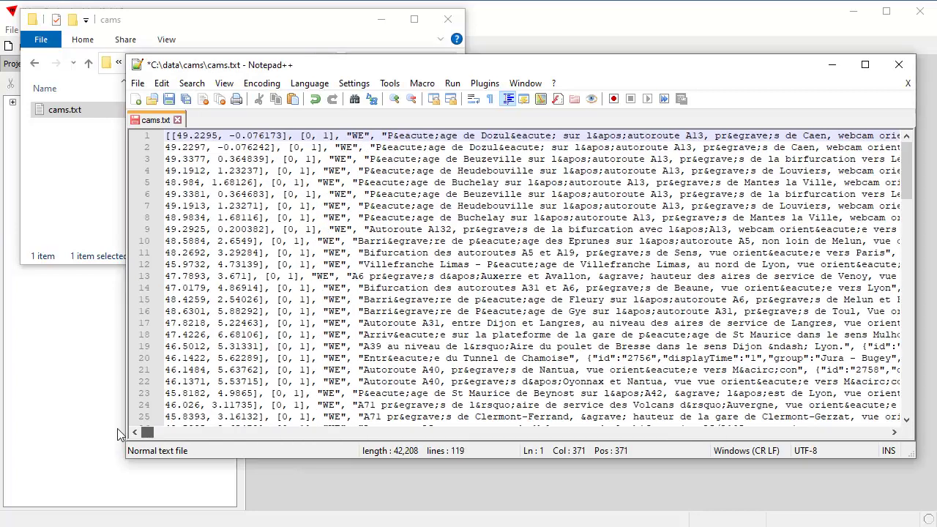
click(173, 136)
key(BackSpace)
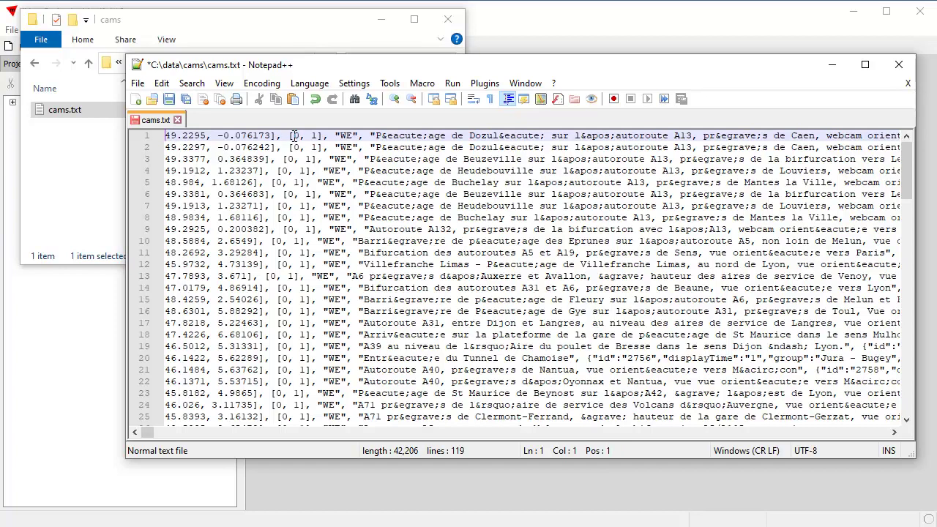
drag(294, 136, 272, 137)
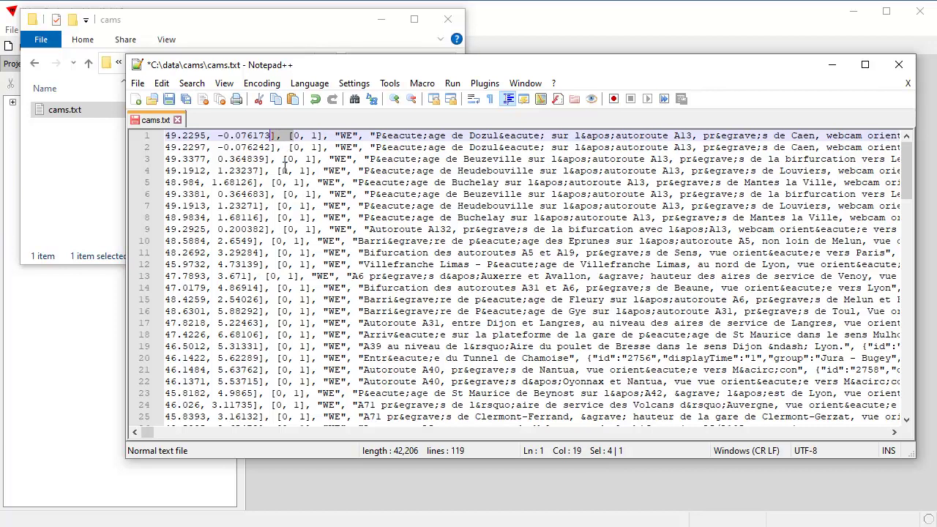
click(189, 84)
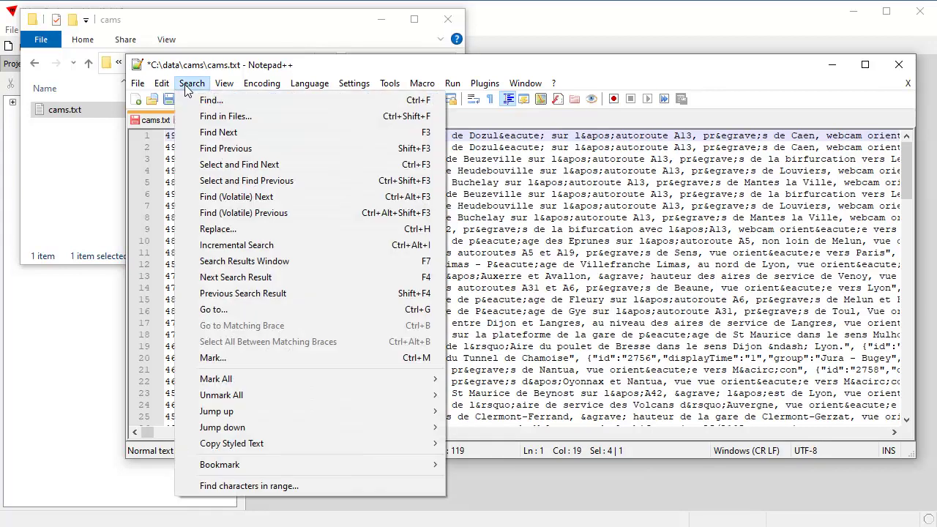
click(218, 228)
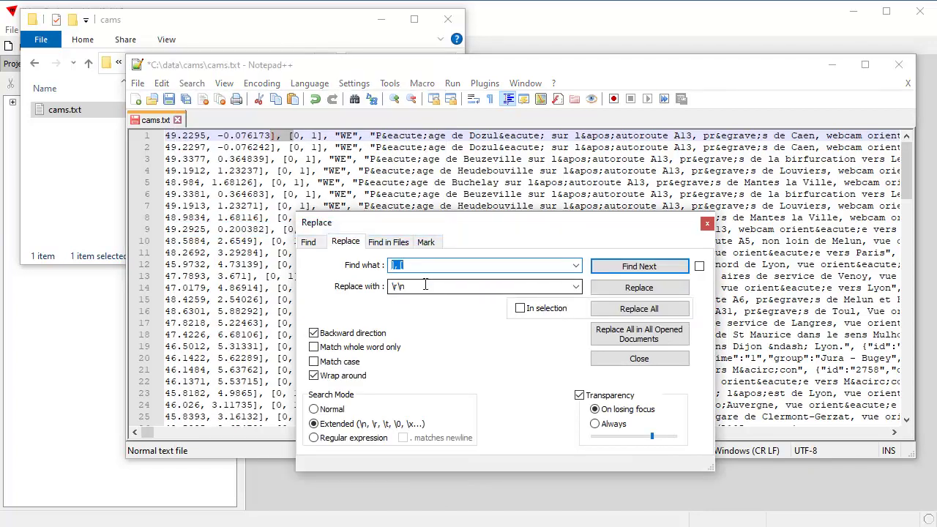
click(425, 287)
drag(420, 286, 389, 291)
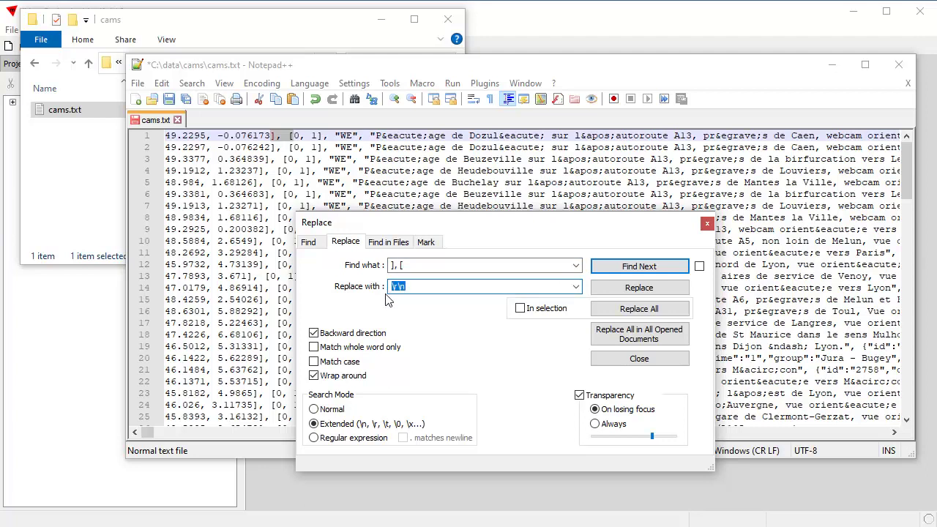
text(,)
click(625, 314)
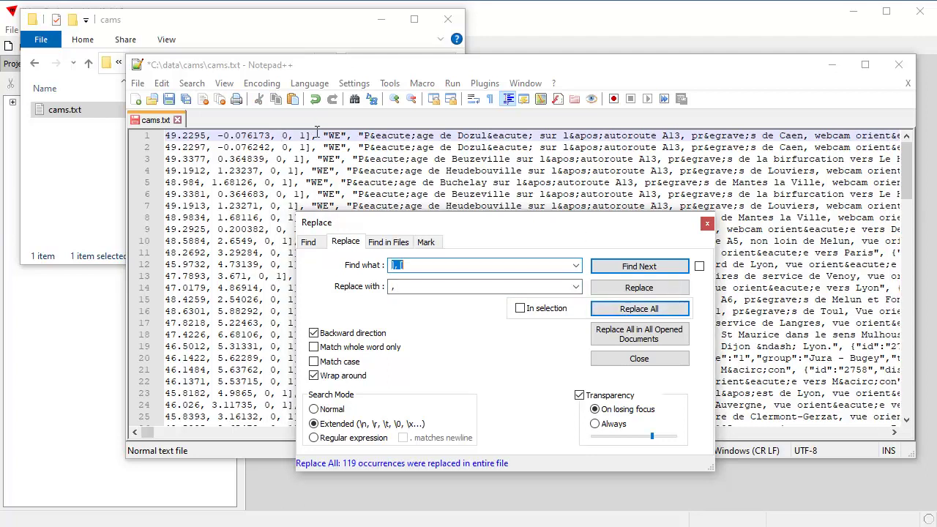
Step: Replace every remaining "]," with a comma throughout the file
drag(299, 135, 306, 135)
key(ctrl+h)
click(391, 266)
key(Delete)
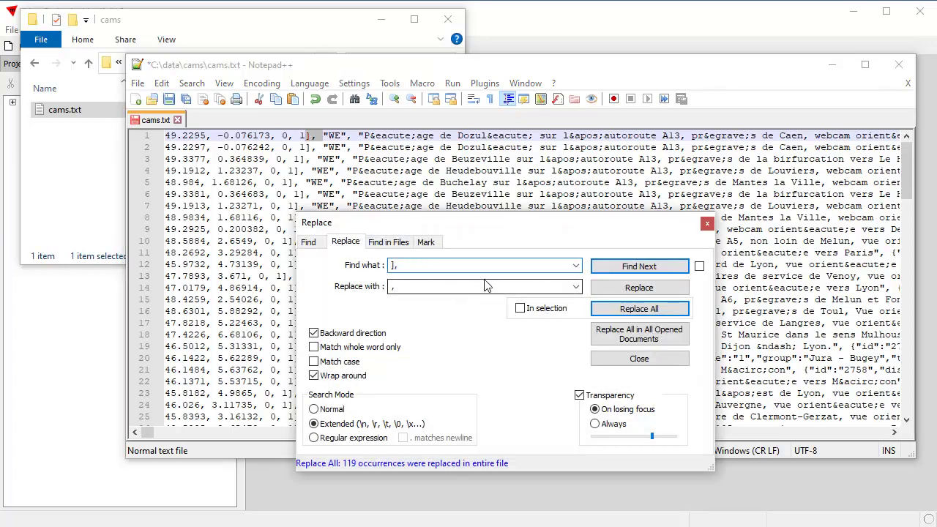
click(634, 310)
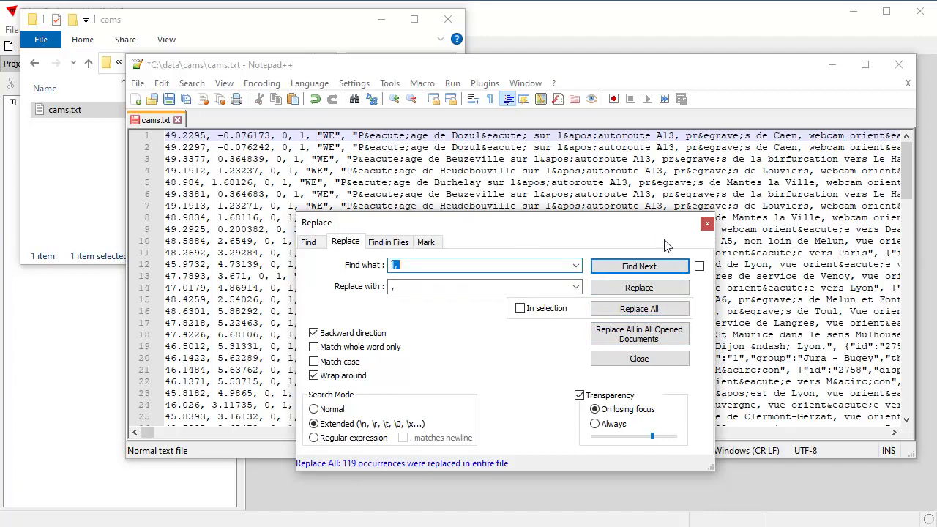
click(707, 223)
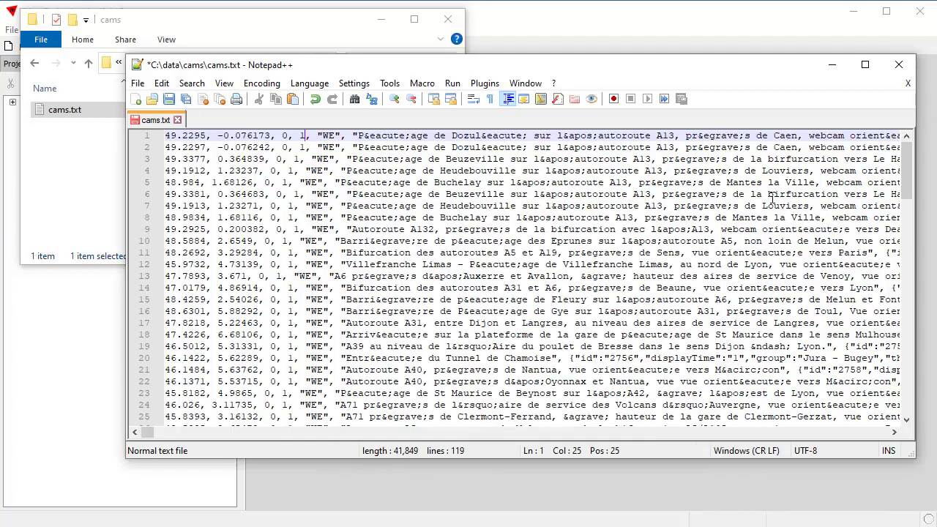
click(802, 136)
key(Right)
key(Right)
key(Right)
key(Right)
key(Right)
key(Right)
key(Right)
key(Right)
key(Right)
key(Right)
key(Right)
key(Right)
key(Right)
key(Right)
key(Right)
key(Right)
key(Right)
key(Right)
key(Right)
key(Right)
key(Right)
key(Right)
key(Right)
key(Right)
key(Right)
key(Right)
key(Right)
key(Right)
key(Right)
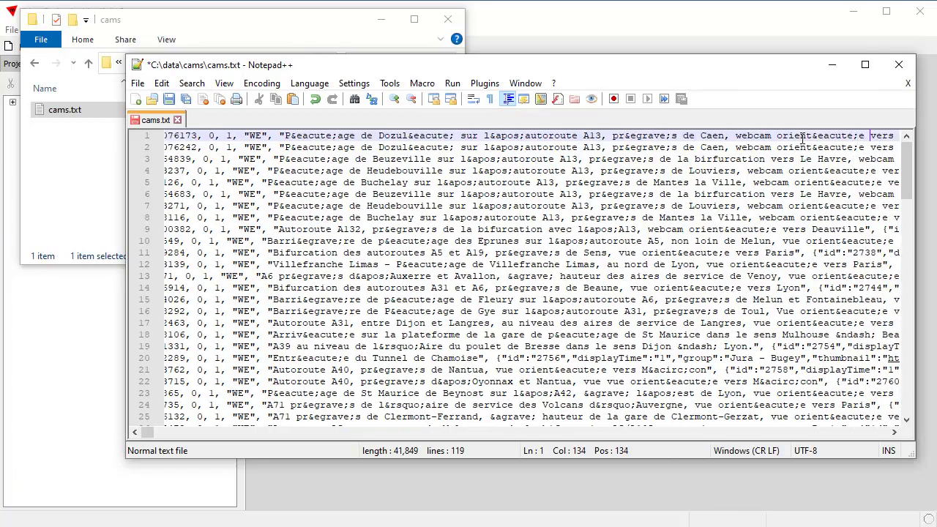
key(Right)
key(Right)
key(Right)
key(Right)
key(Right)
key(Right)
key(Right)
key(Right)
key(Right)
key(Right)
key(Right)
key(Right)
key(Right)
key(Right)
key(Right)
key(Right)
key(Right)
key(Right)
key(Right)
key(Right)
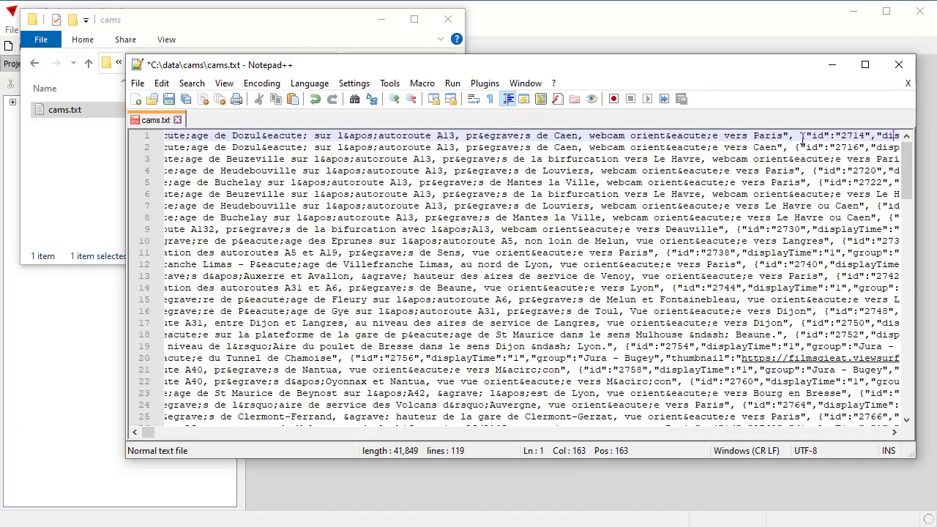
key(Right)
key(Right)
key(Right)
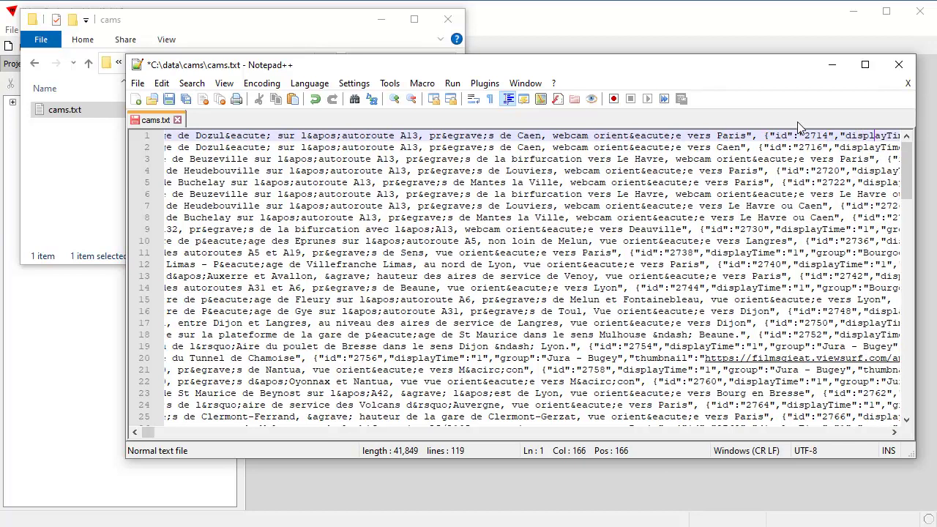
drag(845, 136, 833, 137)
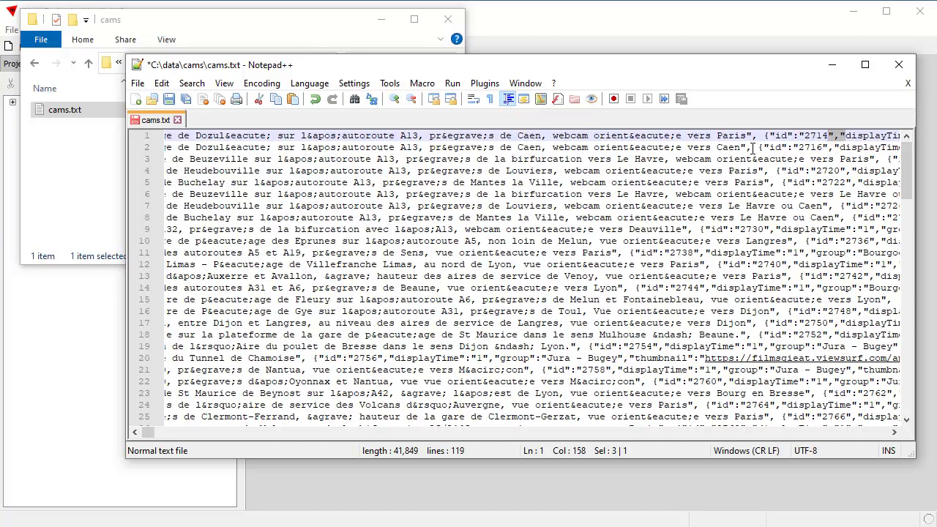
click(192, 83)
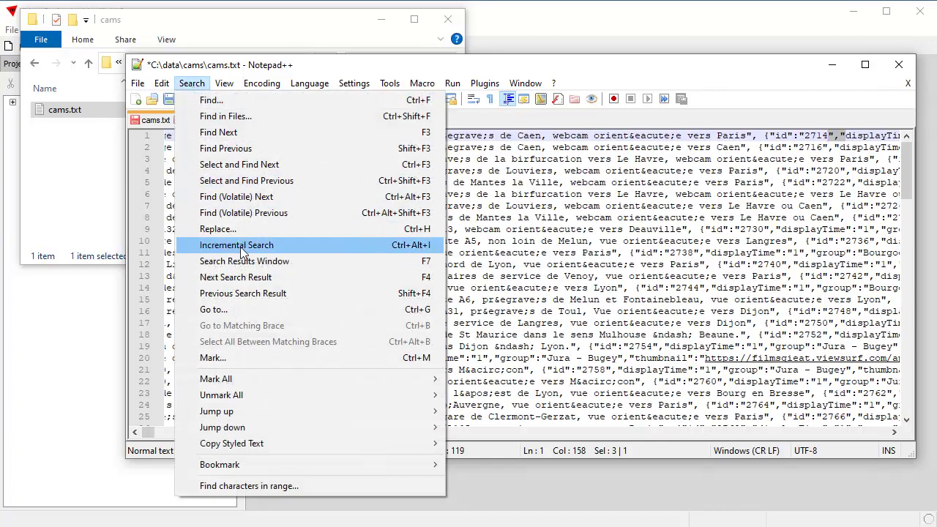
Step: Replace all 595 occurrences of "," with "^" in cams.txt
click(236, 230)
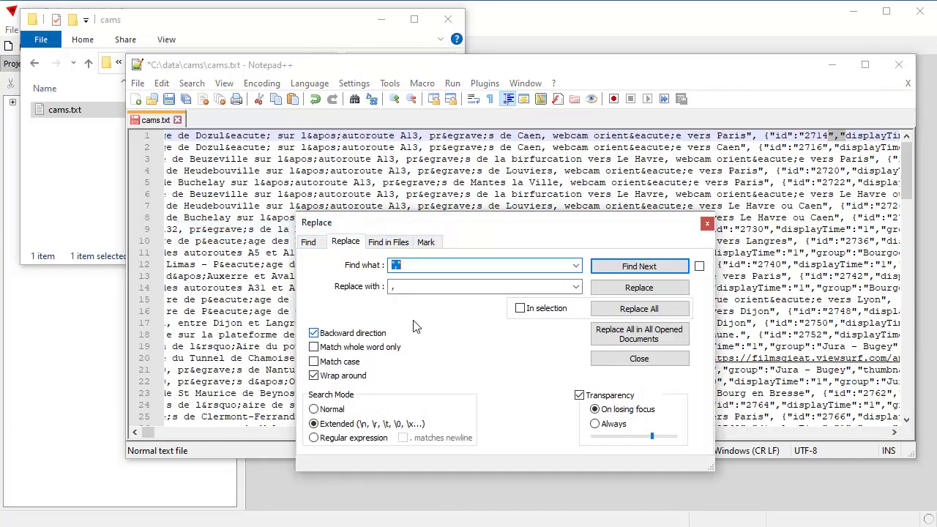
key(Tab)
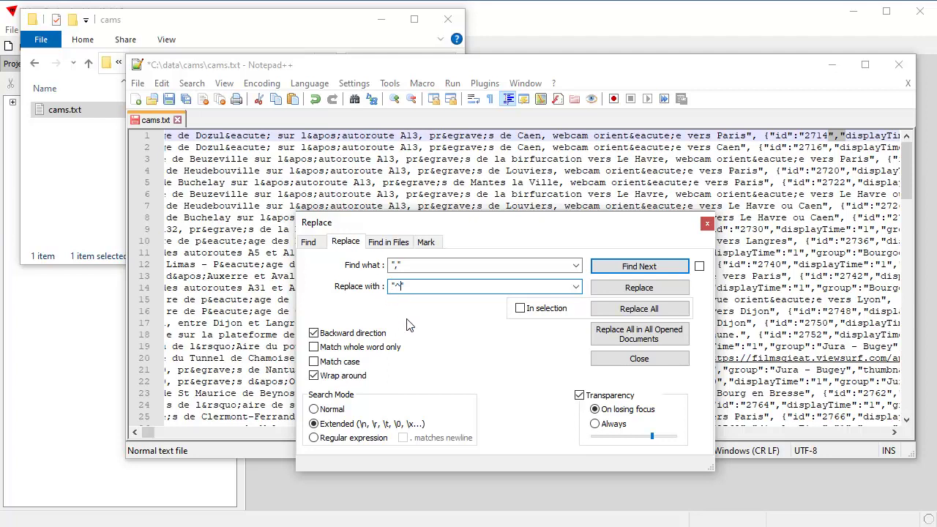
click(625, 310)
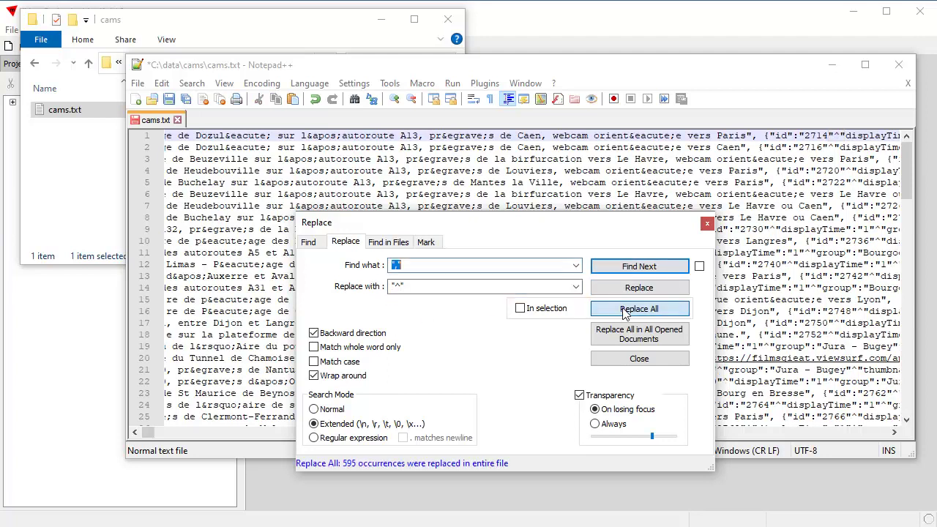
click(707, 223)
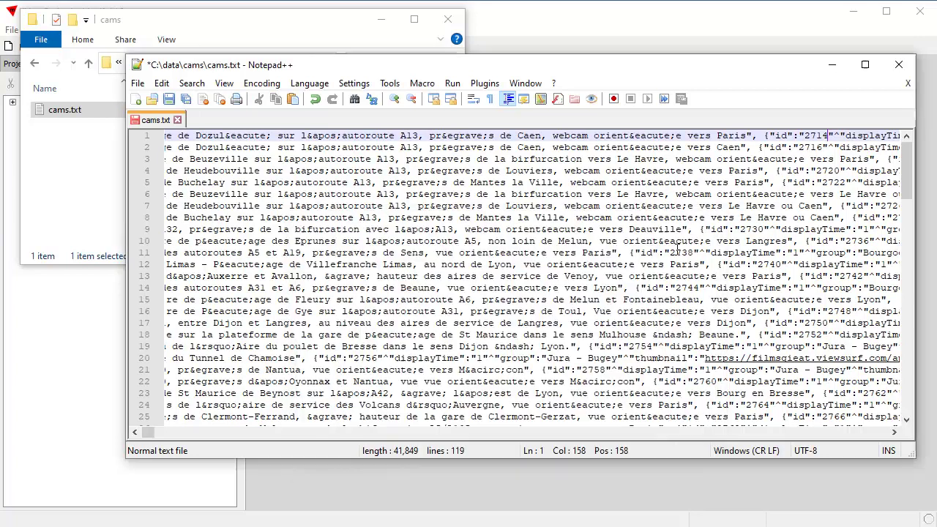
Step: Insert a first line reading "lat, lon, num1, num2, we, location,json" above the records
drag(148, 432, 136, 432)
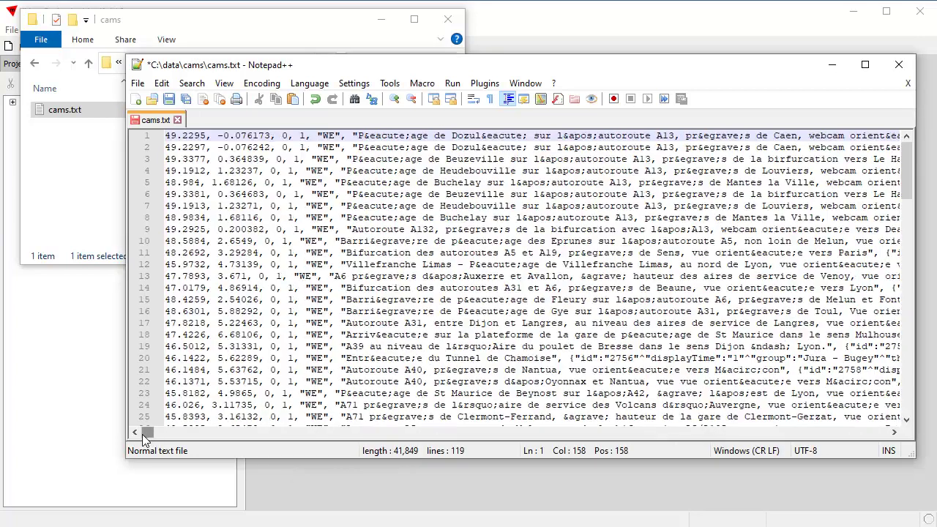
click(167, 139)
key(Return)
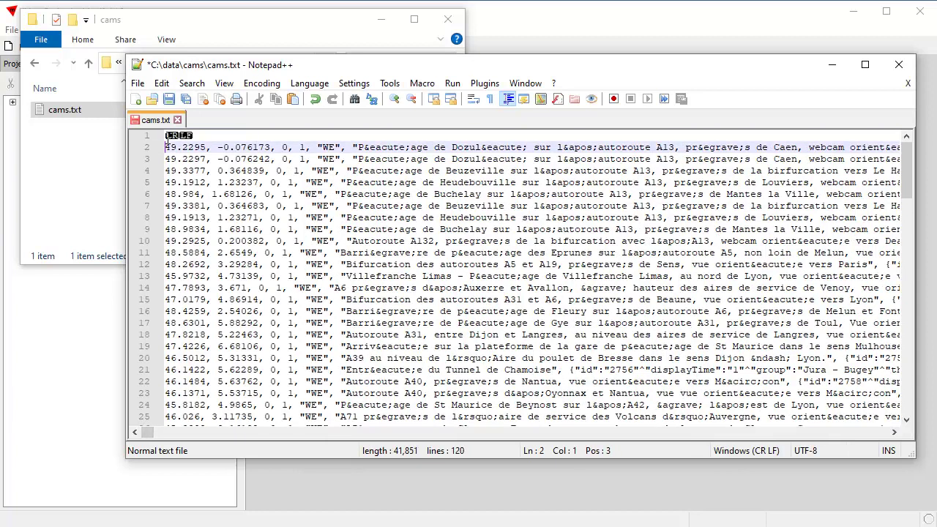
key(Up)
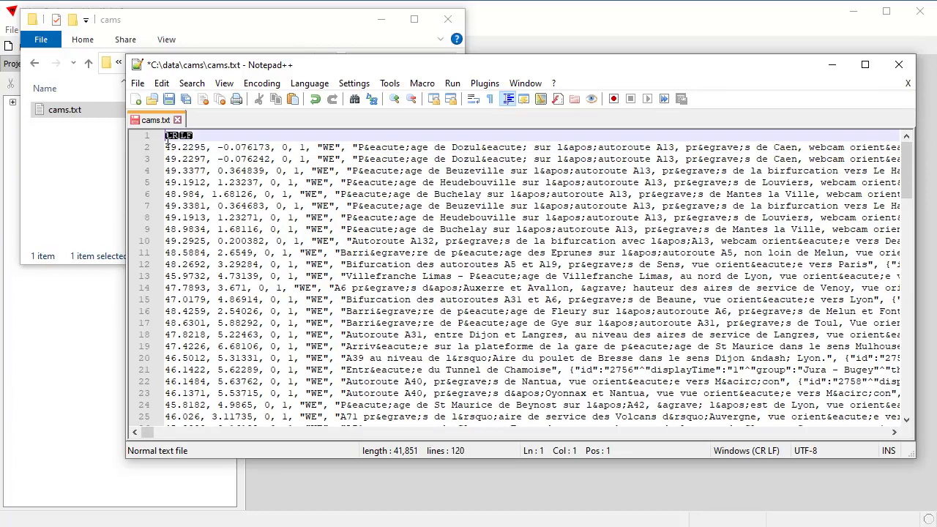
text(lat, lon)
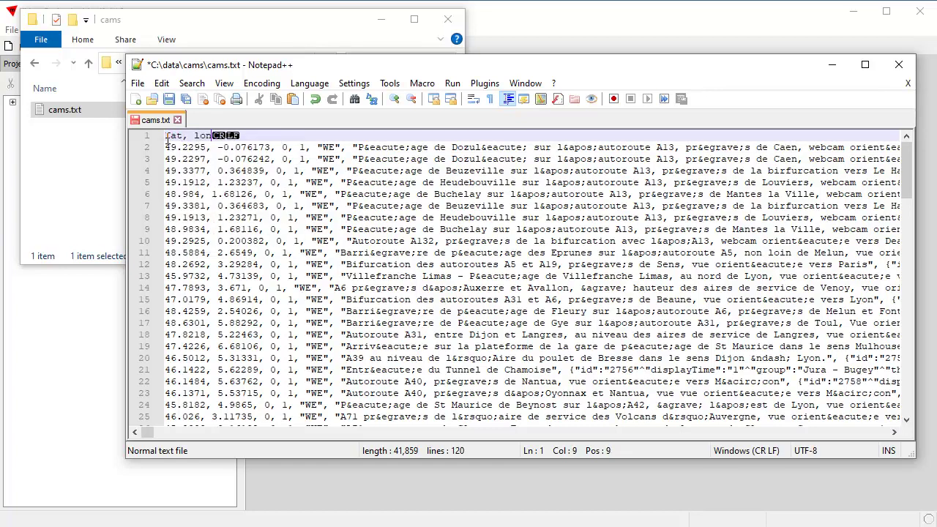
text(, num12,)
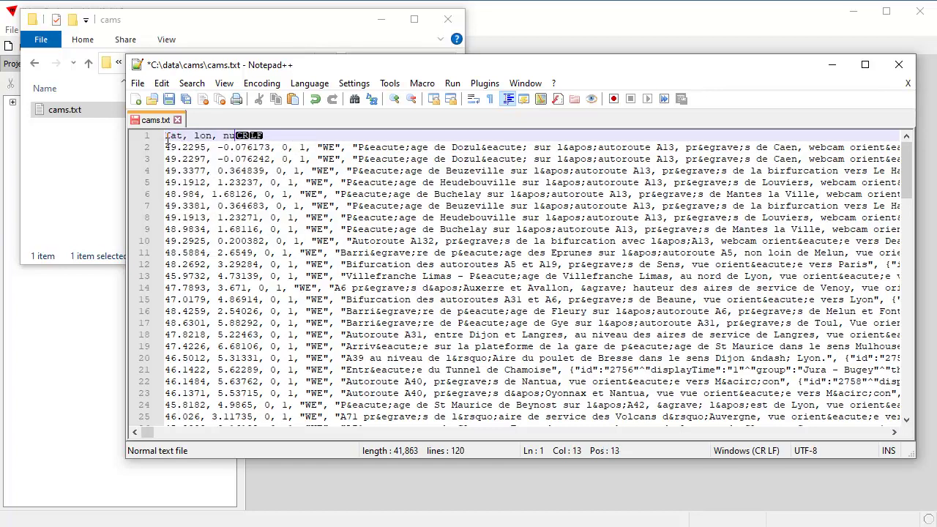
key(BackSpace)
key(BackSpace)
text(, nu)
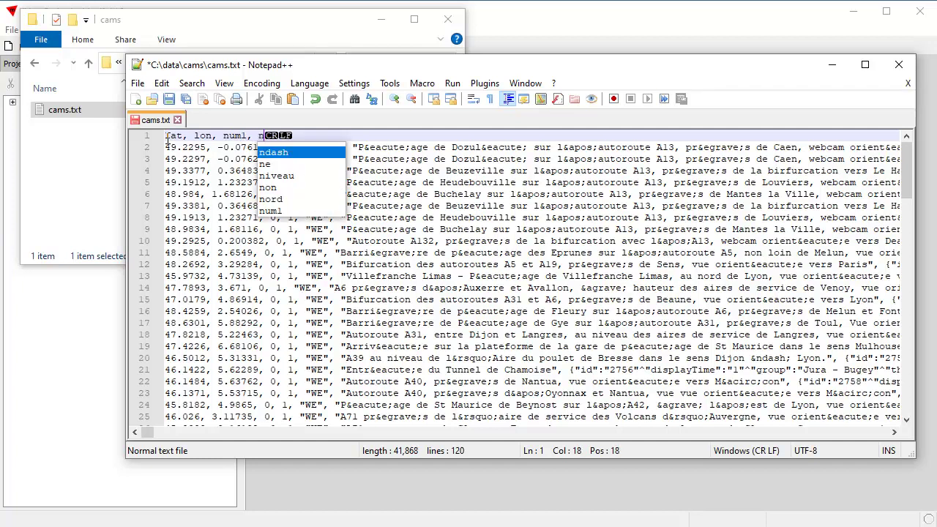
text(m2, we)
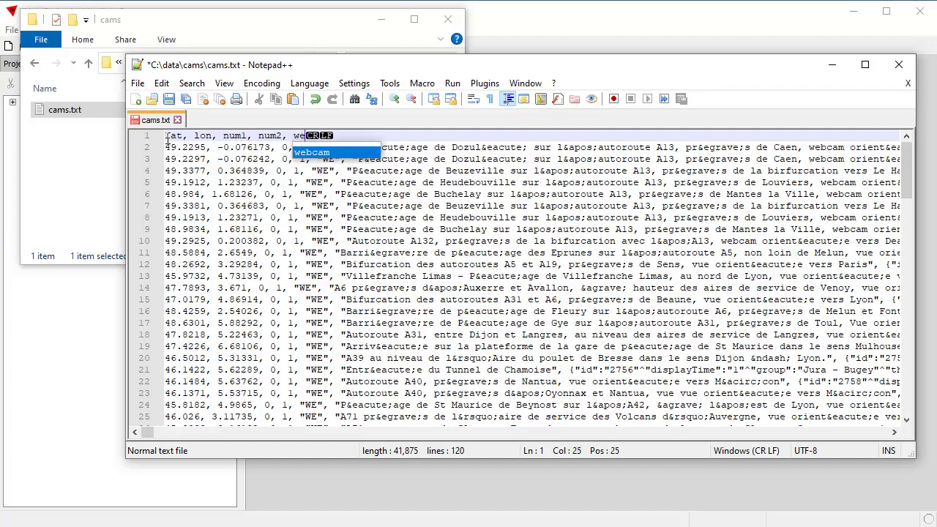
text(, location,)
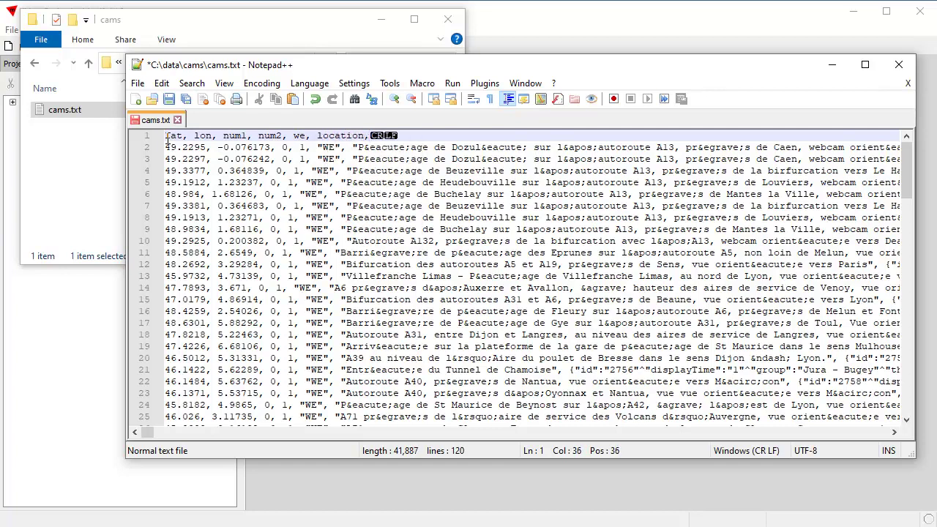
text(json)
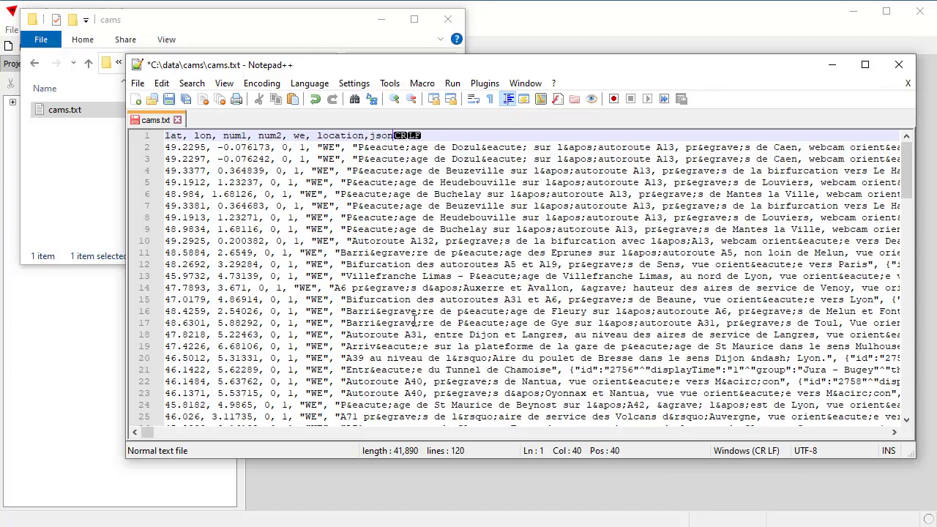
Step: Save the file as cams.csv in the cams folder
click(138, 84)
click(174, 215)
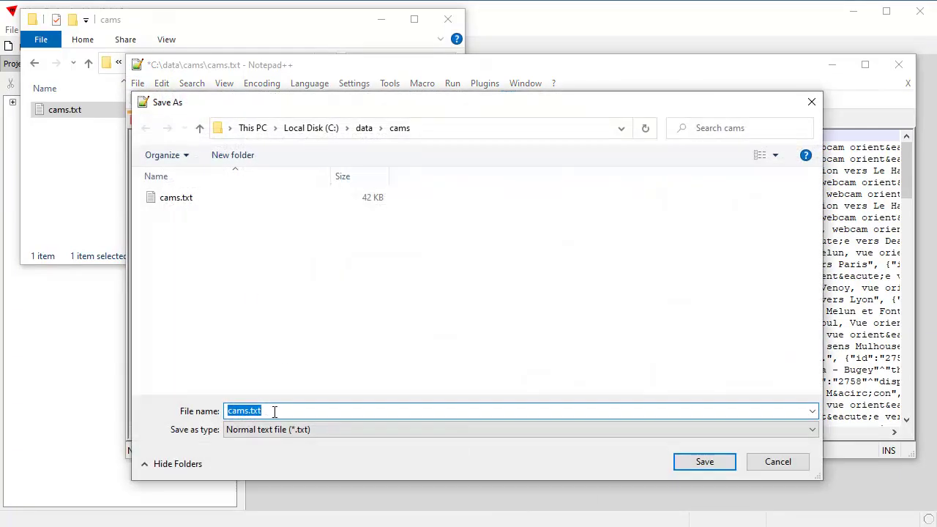
drag(264, 410, 251, 410)
click(703, 461)
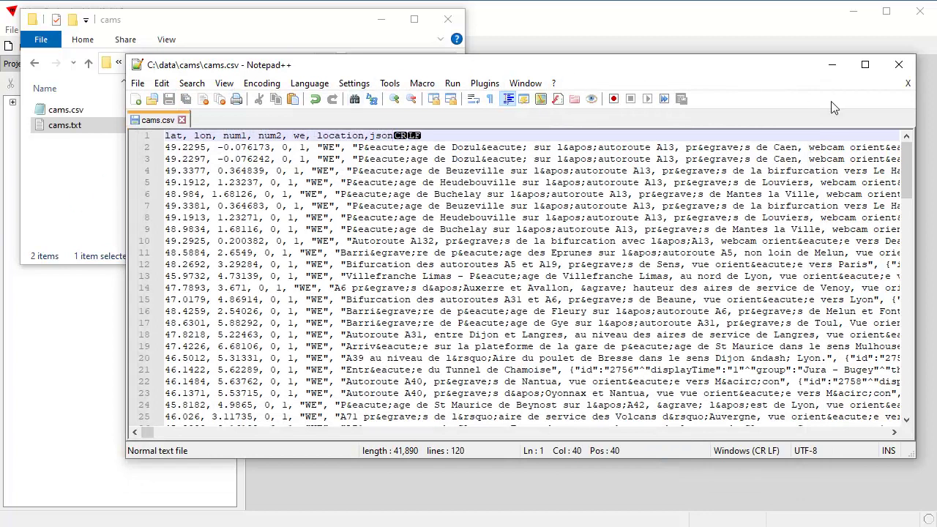
Step: Close cams.csv and minimize Notepad++ and the cams folder window to reveal Manifold
click(182, 119)
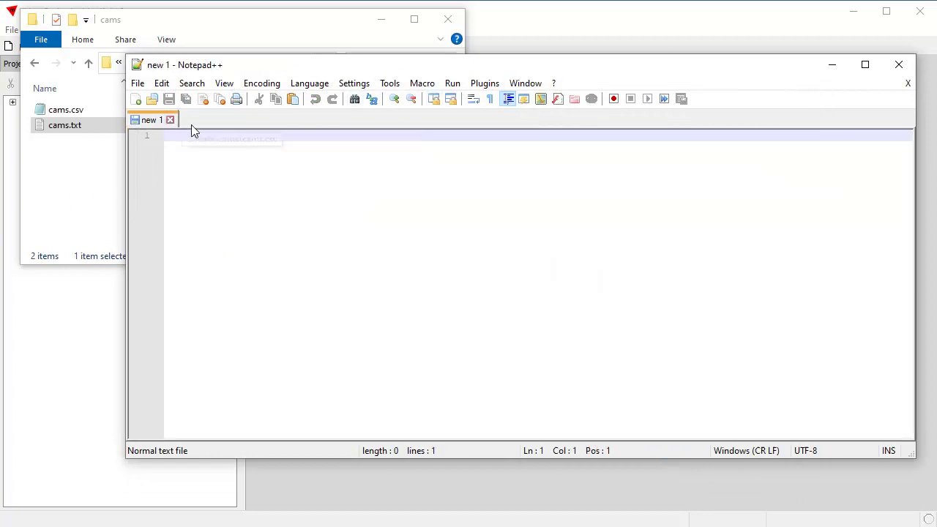
key(super+Down)
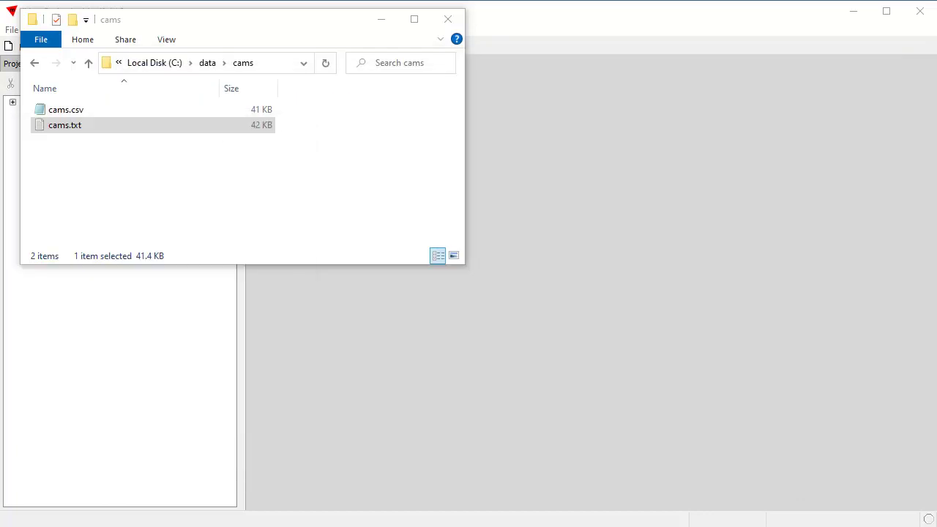
drag(224, 37, 616, 95)
key(super+Down)
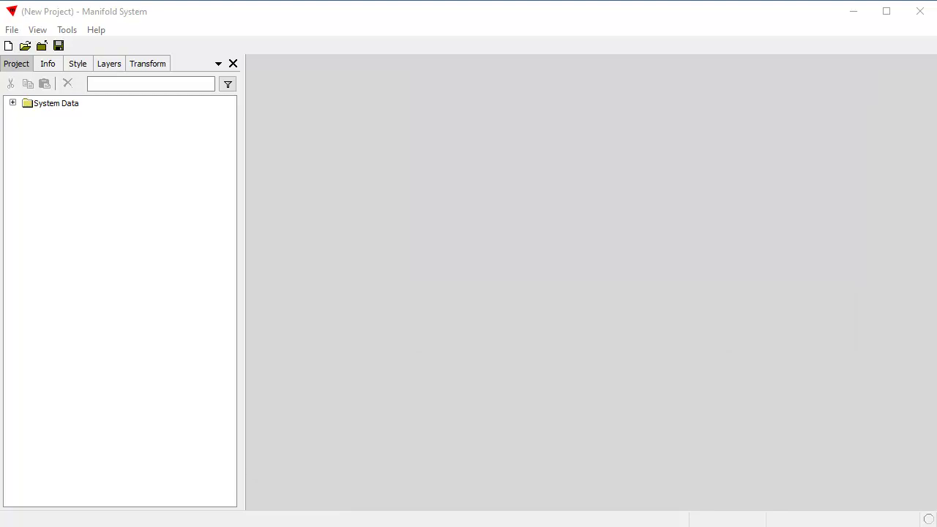
Step: Start a new data source and select C:\data\cams\cams.csv as its file
click(16, 30)
mouse_move(51, 129)
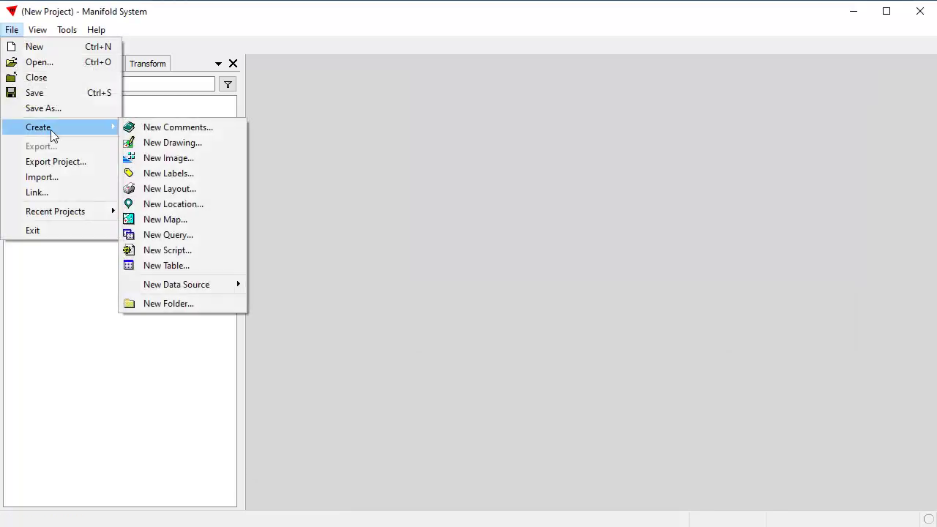
mouse_move(227, 284)
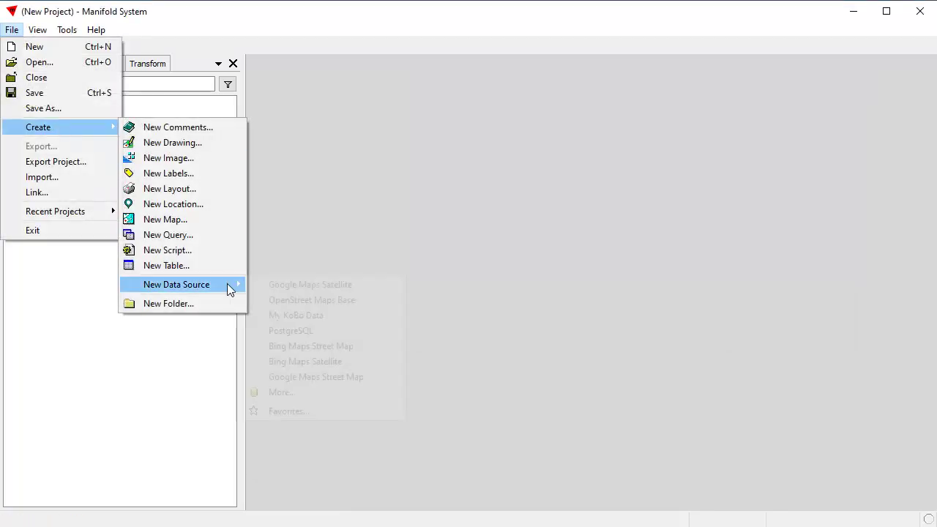
click(311, 393)
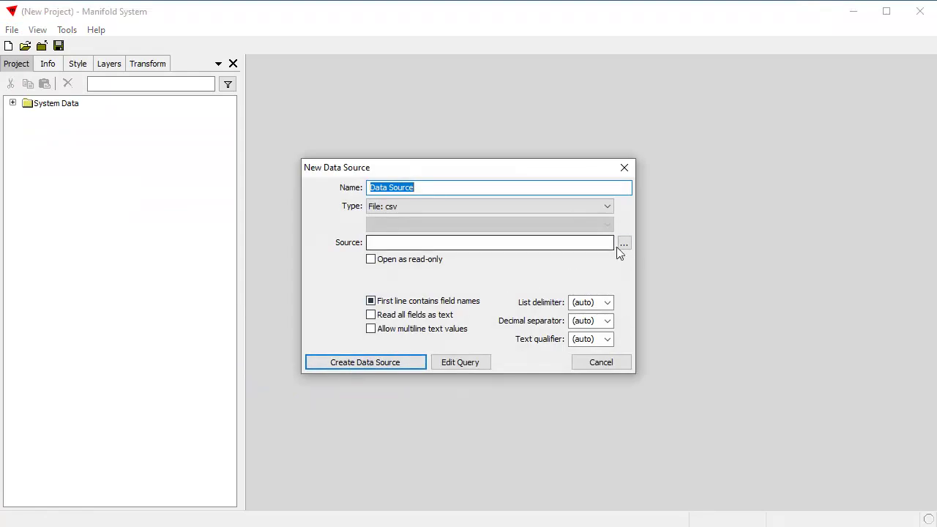
click(623, 244)
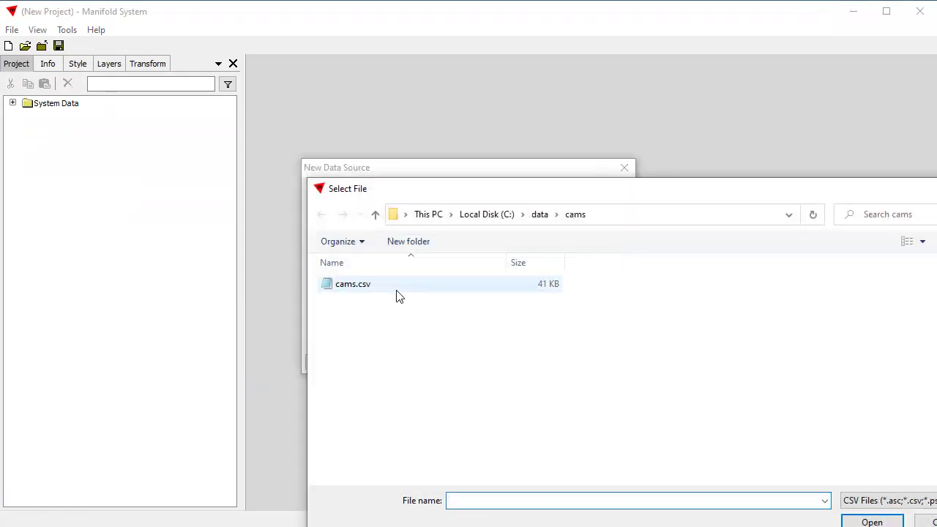
click(383, 290)
click(872, 521)
Step: Set the list delimiter to comma and create the data source
click(613, 301)
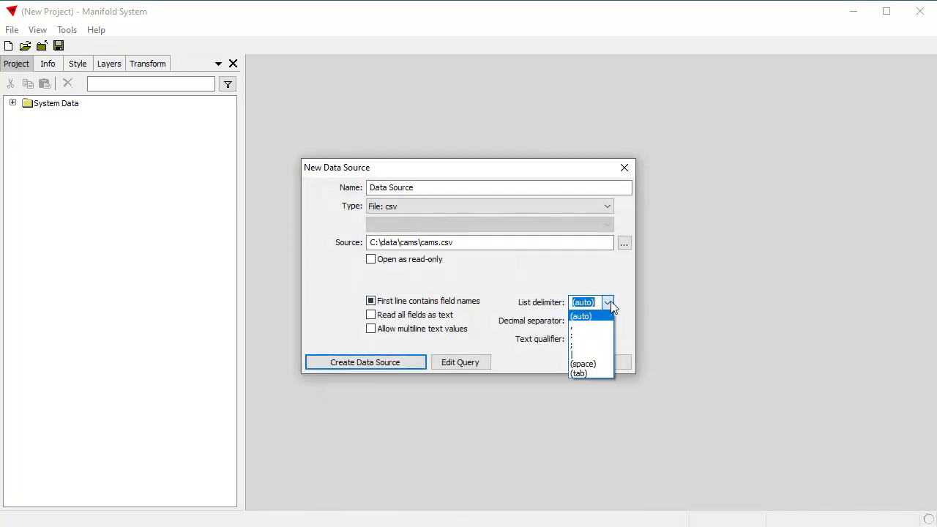
click(579, 318)
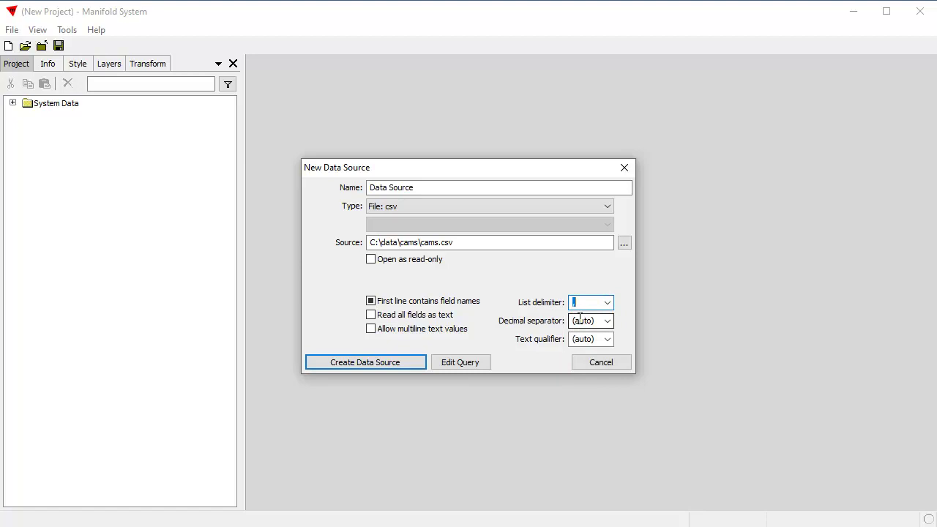
drag(474, 167, 425, 140)
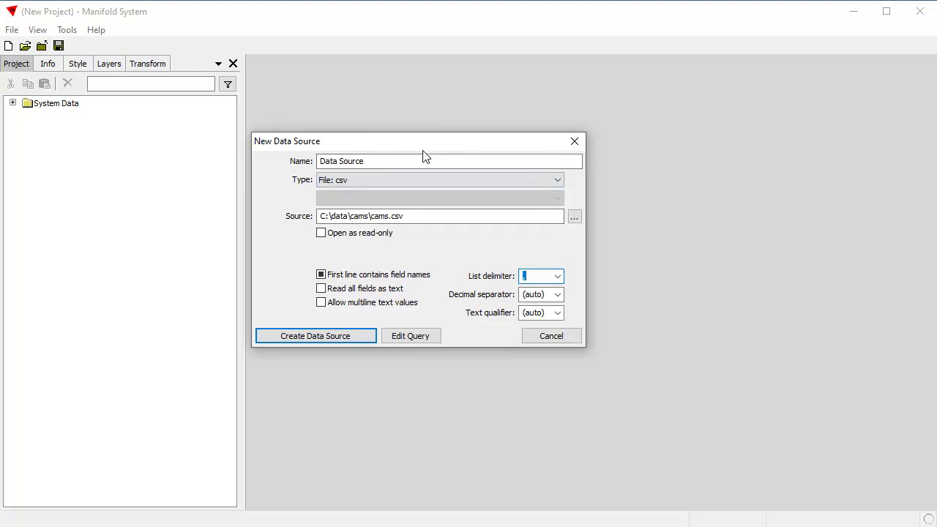
click(341, 336)
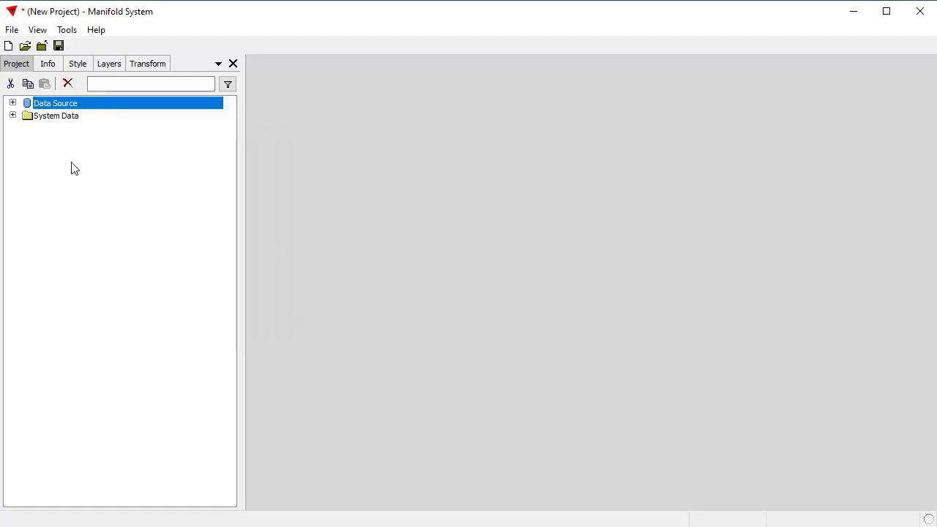
Step: Copy the cams table from the Data Source and paste it at the project root
click(12, 102)
click(61, 129)
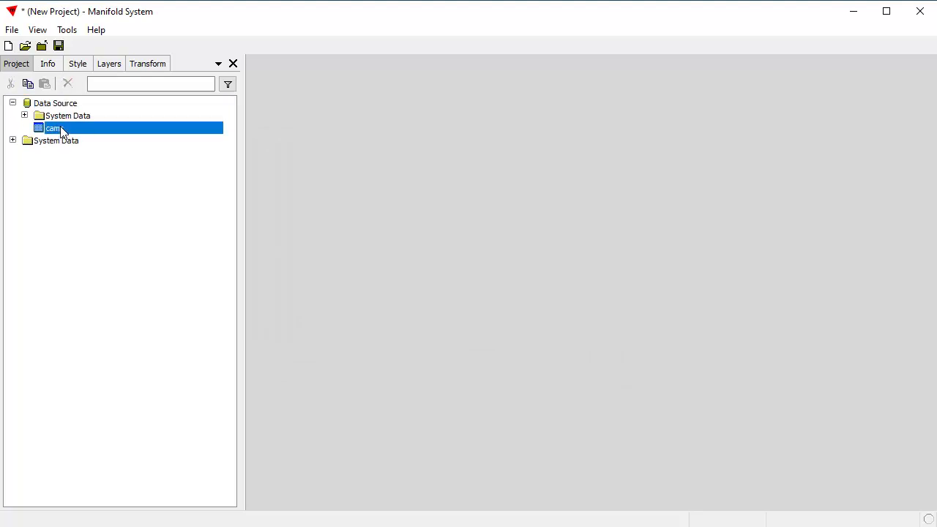
double_click(61, 129)
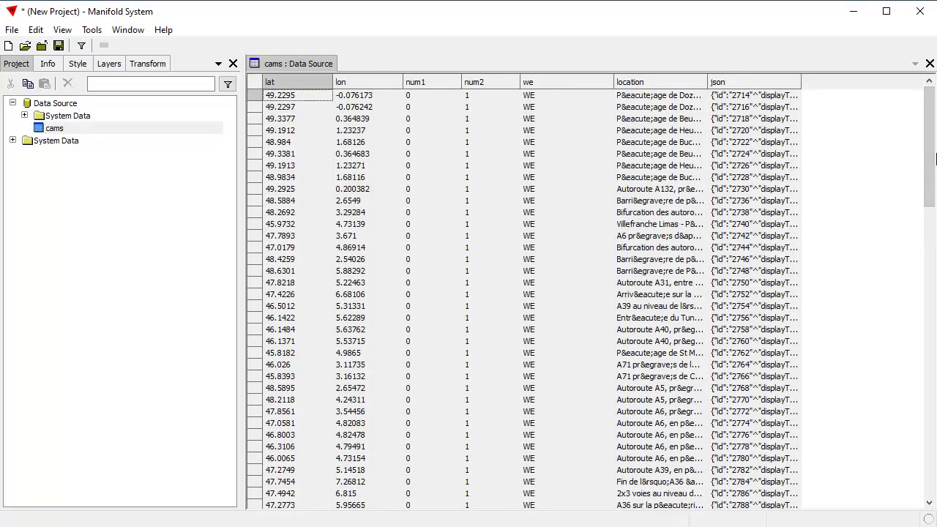
click(63, 129)
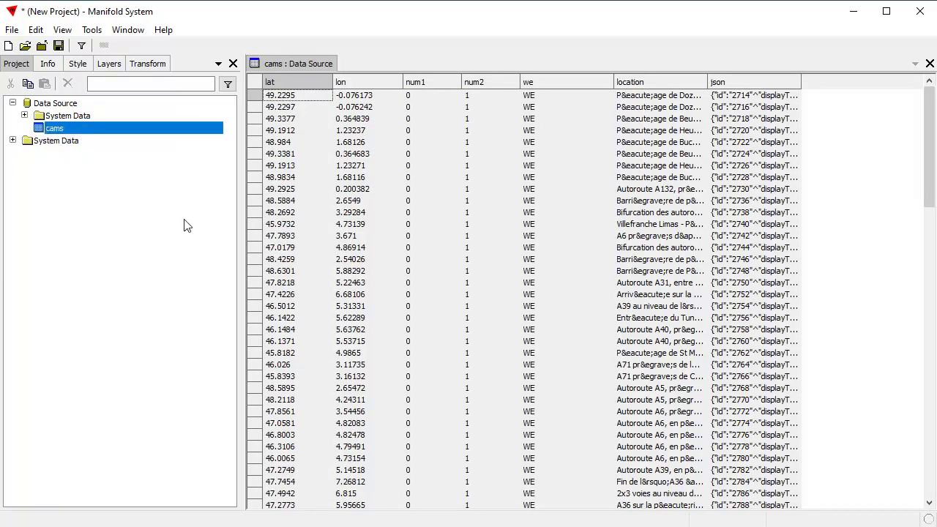
click(49, 183)
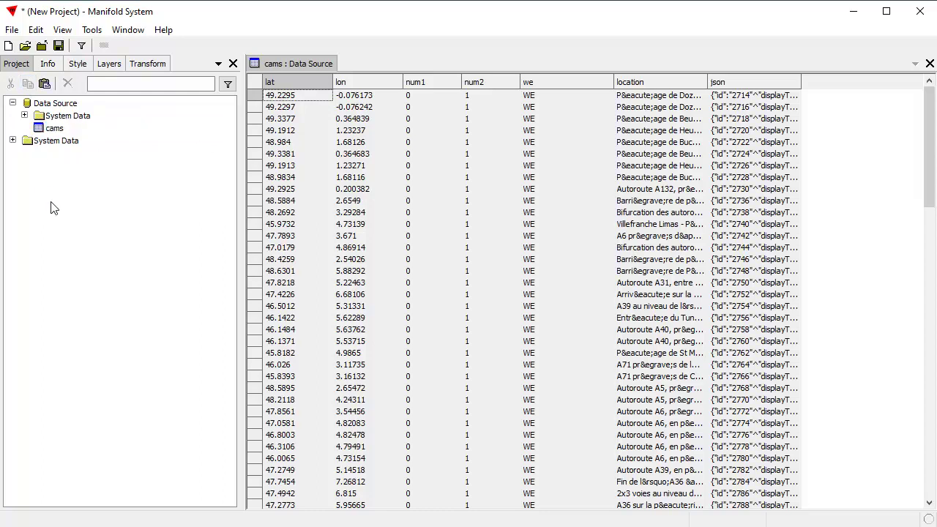
click(45, 83)
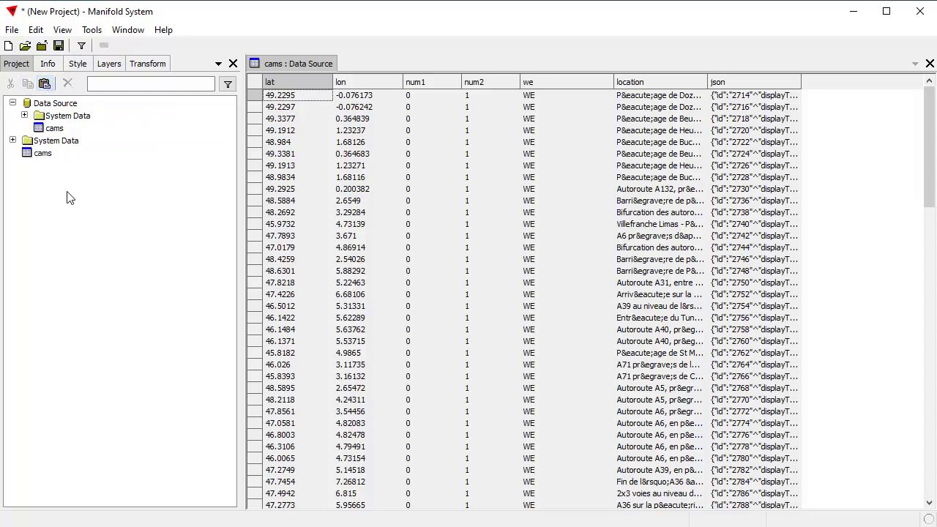
Step: Delete the linked Data Source and open the local cams table
click(69, 105)
click(67, 84)
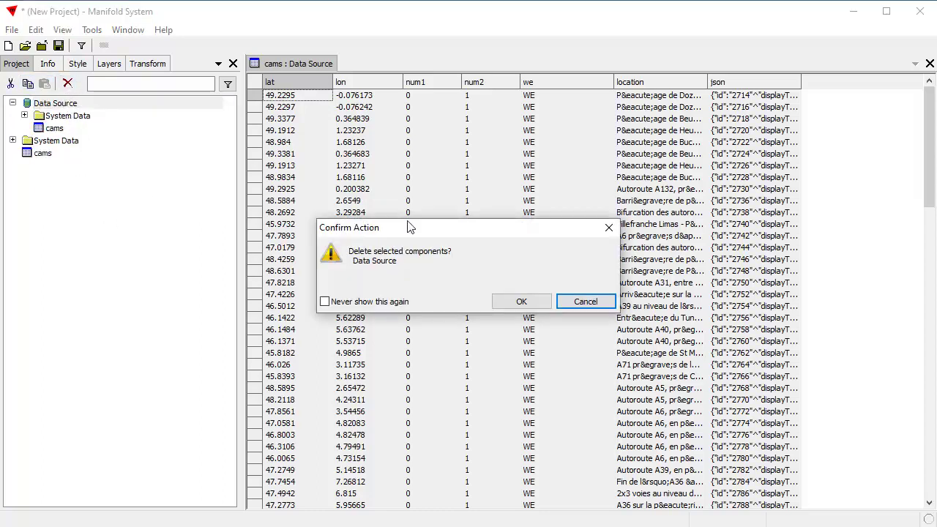
click(533, 303)
double_click(46, 119)
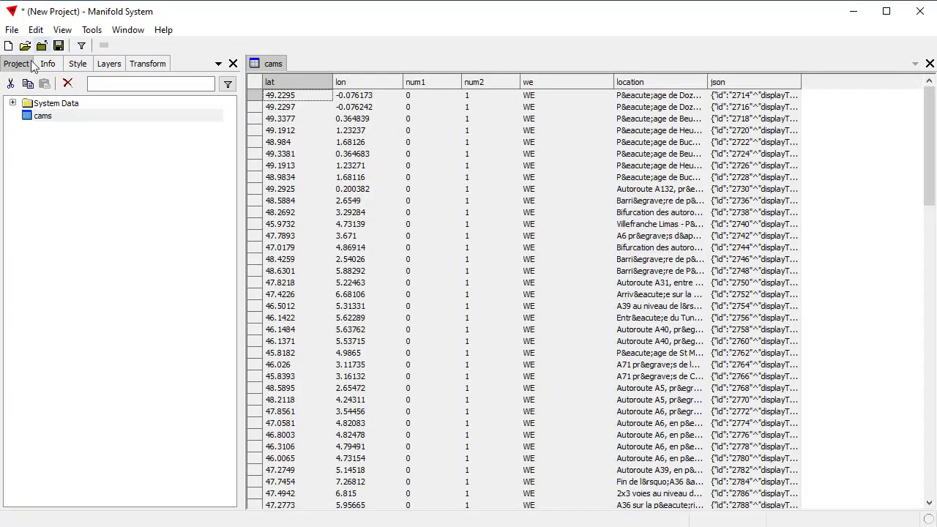
Step: Add an indexed mfd_id identity field to the cams table schema
click(35, 30)
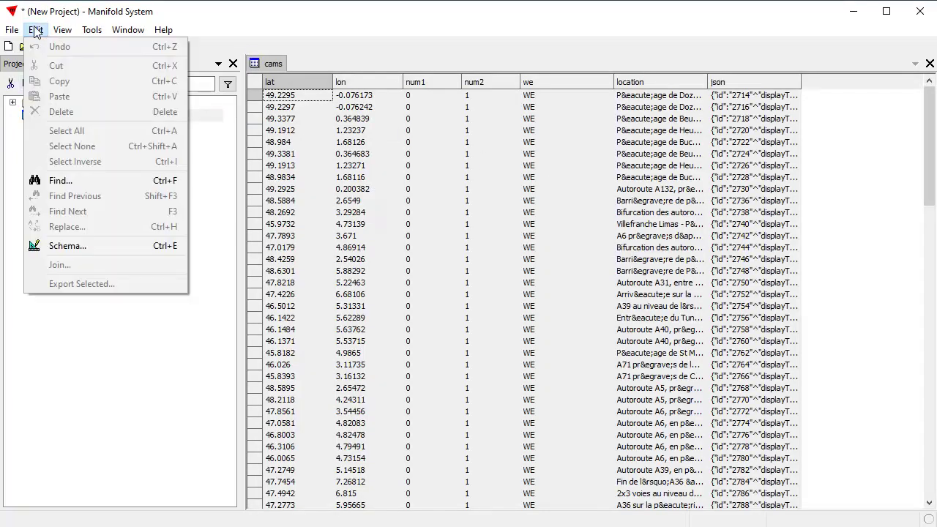
click(83, 243)
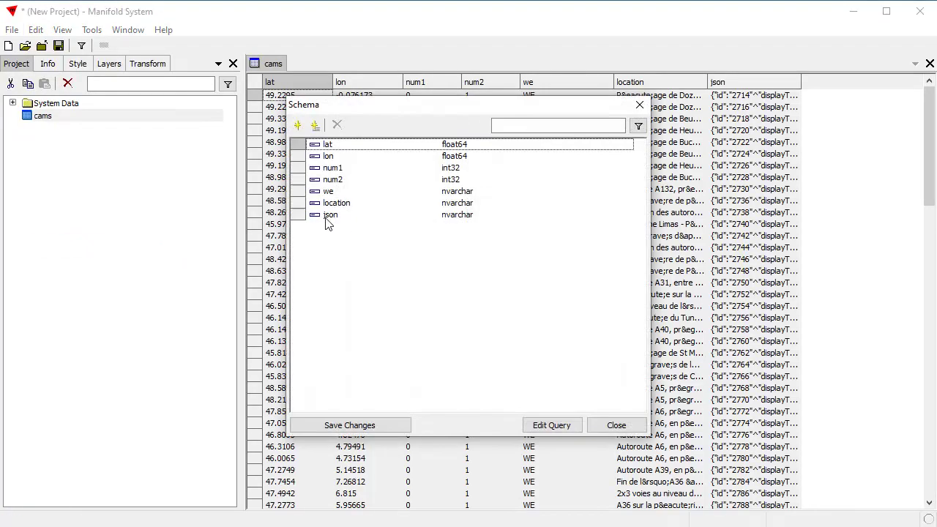
click(314, 126)
click(351, 155)
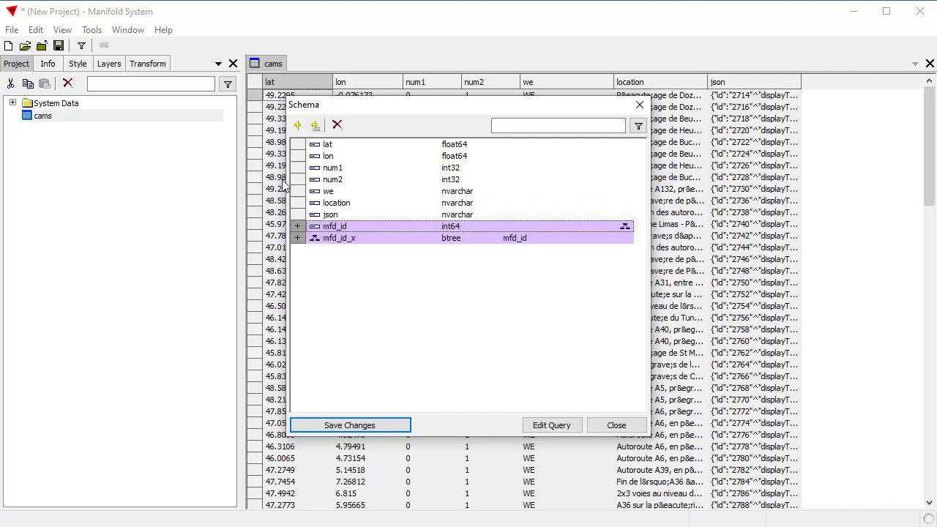
Step: Add a Geom geometry field in Latitude / Longitude and save the schema changes
click(297, 126)
click(331, 145)
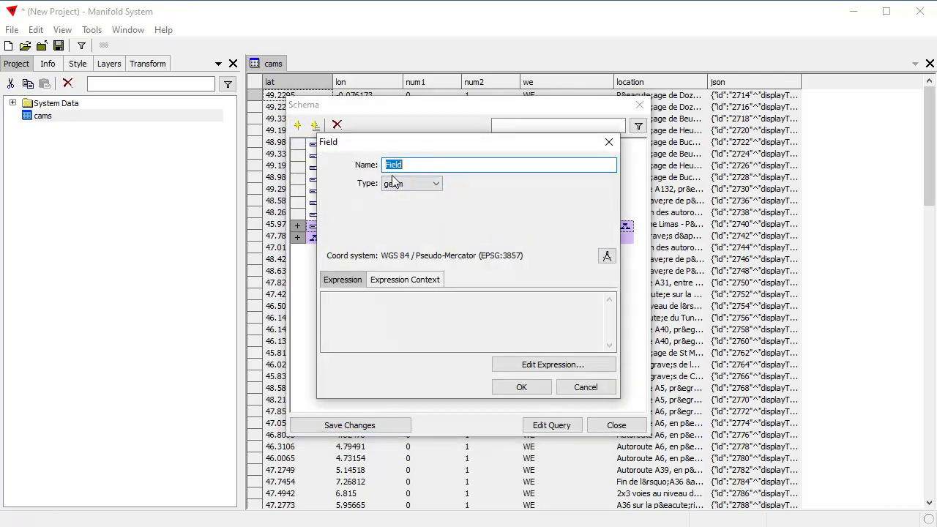
text(Geom)
click(608, 257)
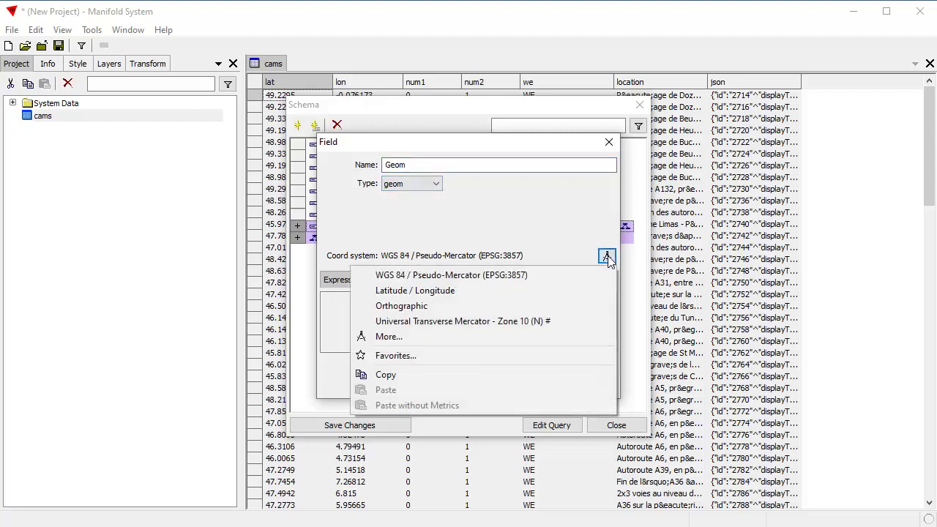
click(443, 291)
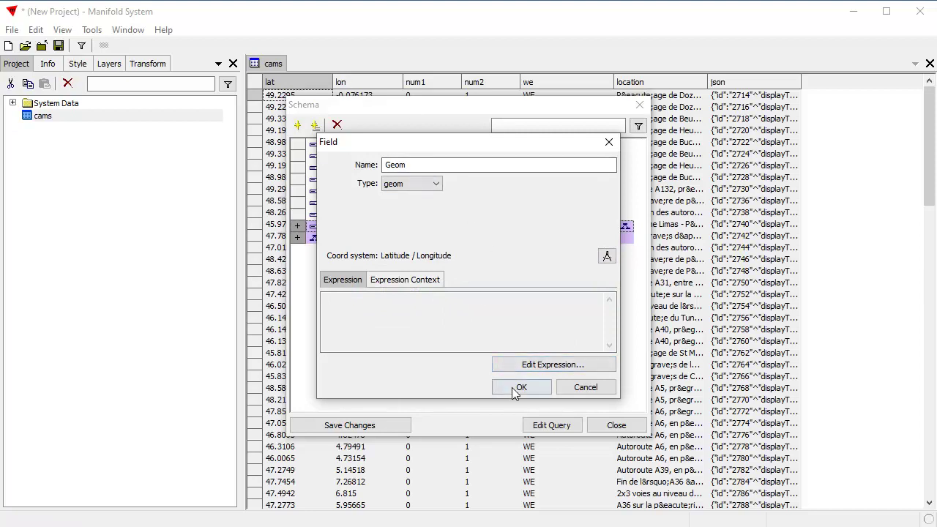
click(532, 387)
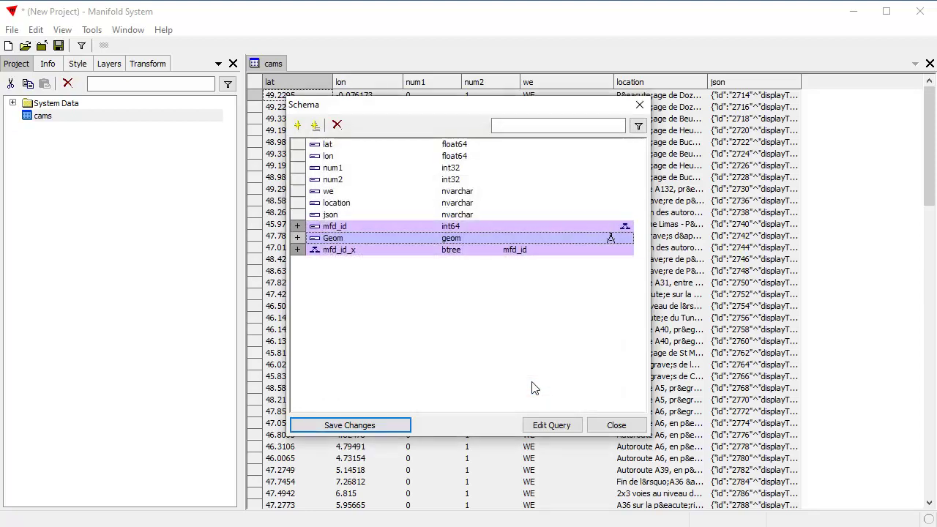
click(388, 425)
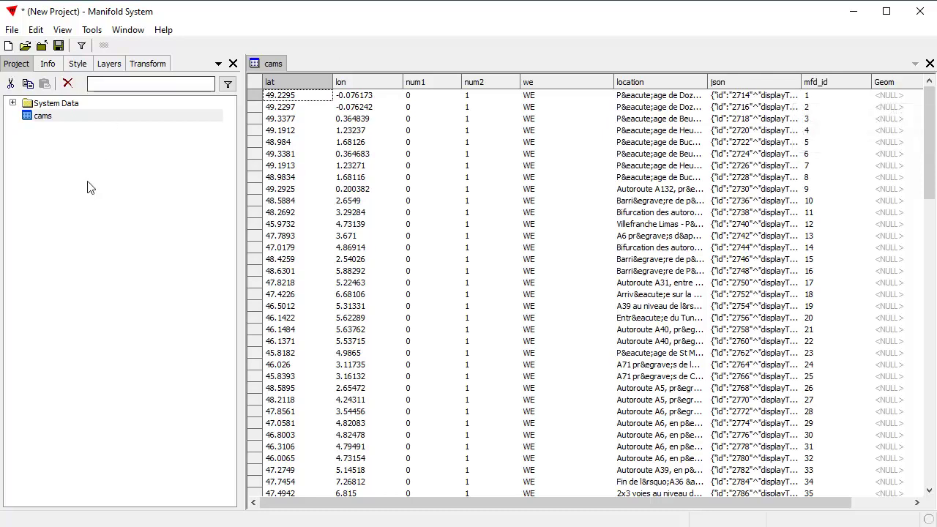
Step: Hide lat, lon, num1, num2, we, location, mfd_id and Geom, and widen json to 436 pt
click(111, 65)
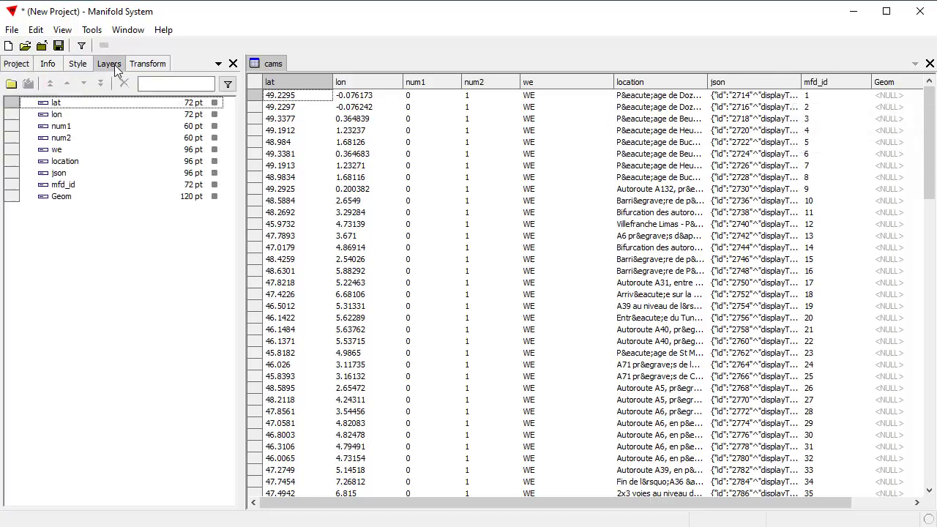
click(214, 103)
click(214, 114)
click(214, 126)
click(214, 138)
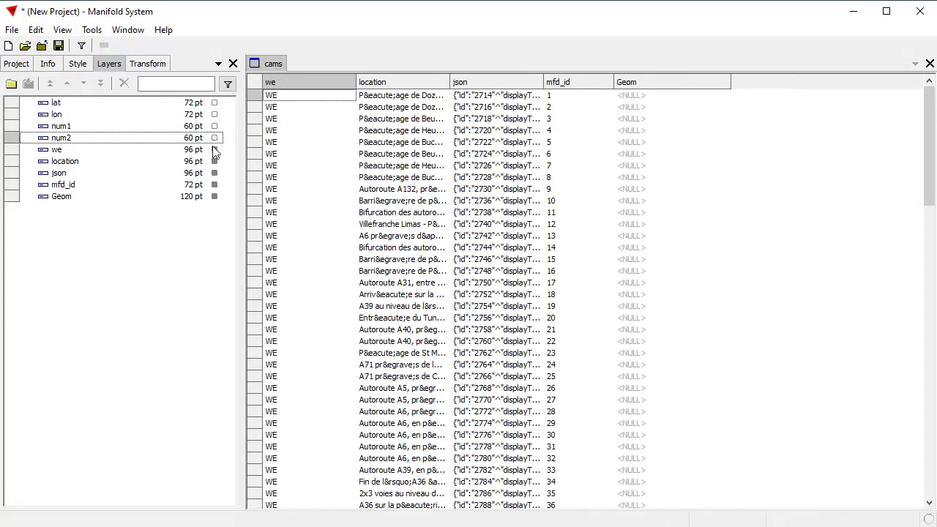
click(215, 149)
click(214, 161)
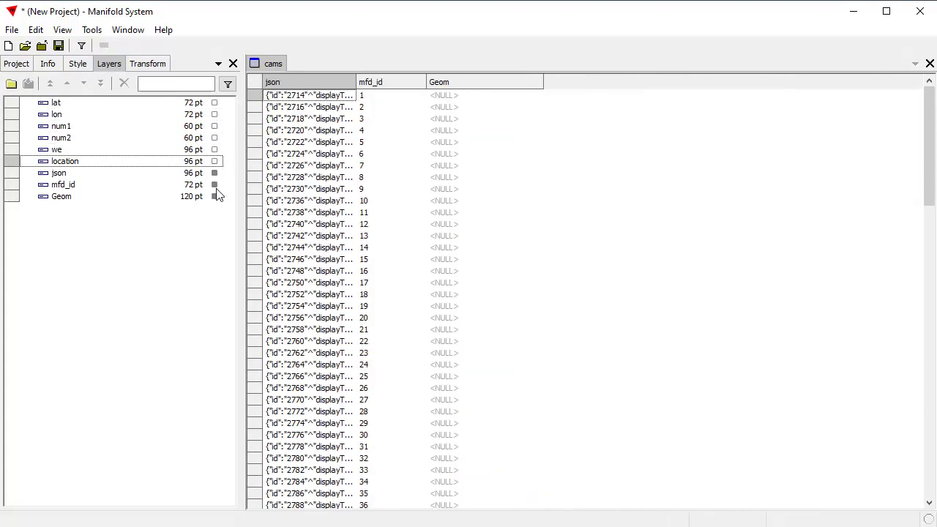
click(214, 185)
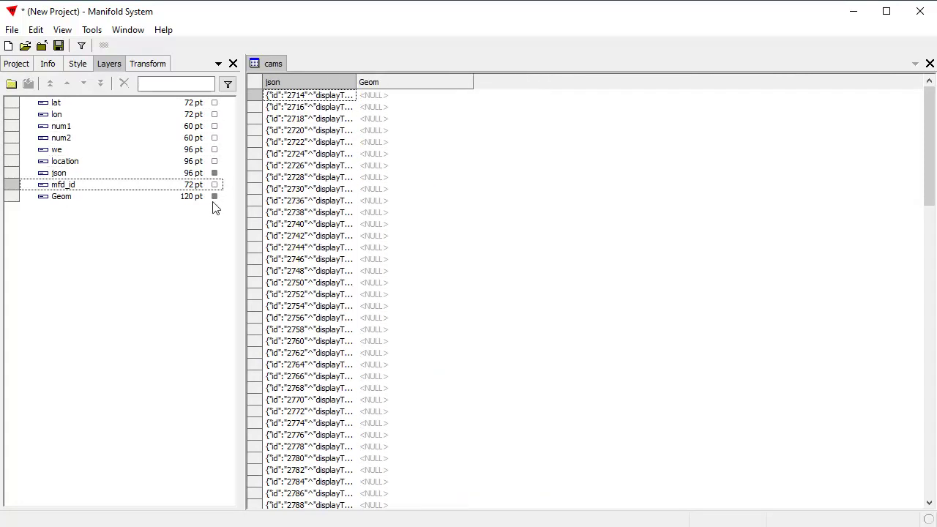
click(215, 196)
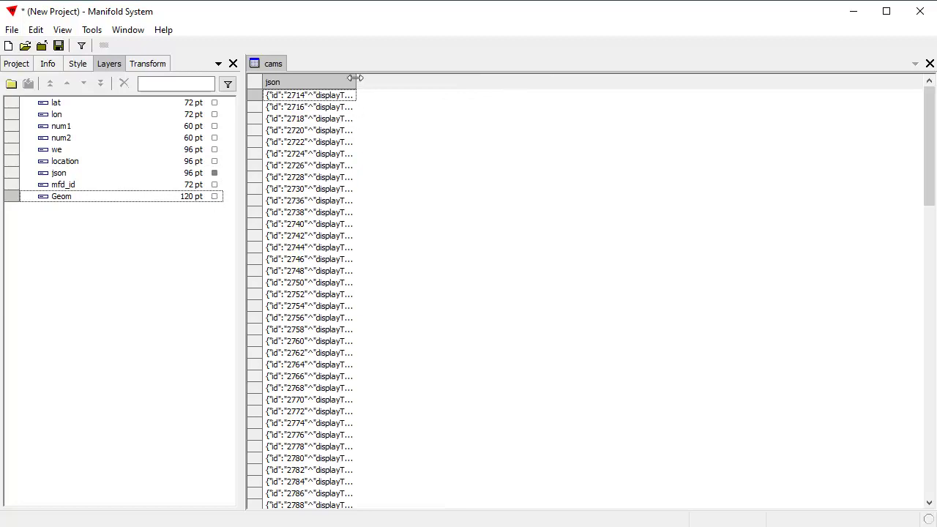
drag(355, 81, 688, 89)
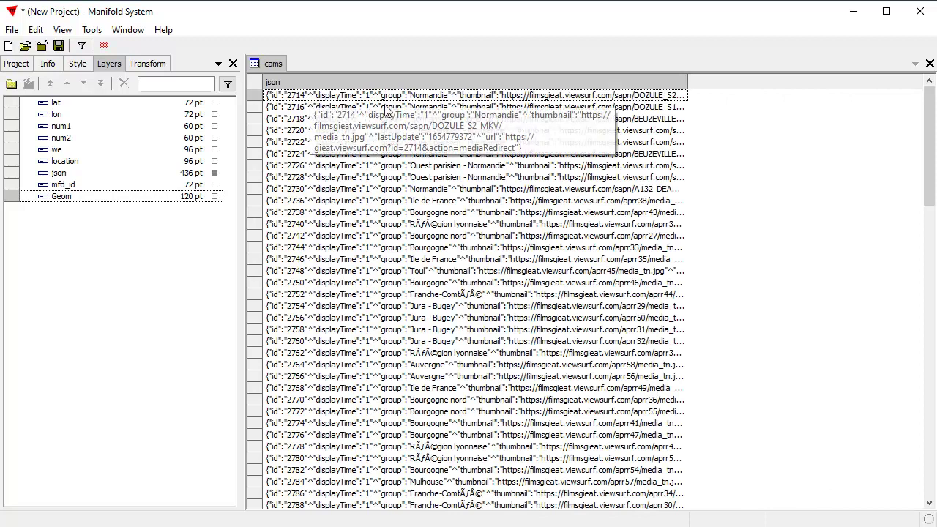
Step: Run a Replace transform on json swapping '^' for ',', preview it, then widen json
click(145, 63)
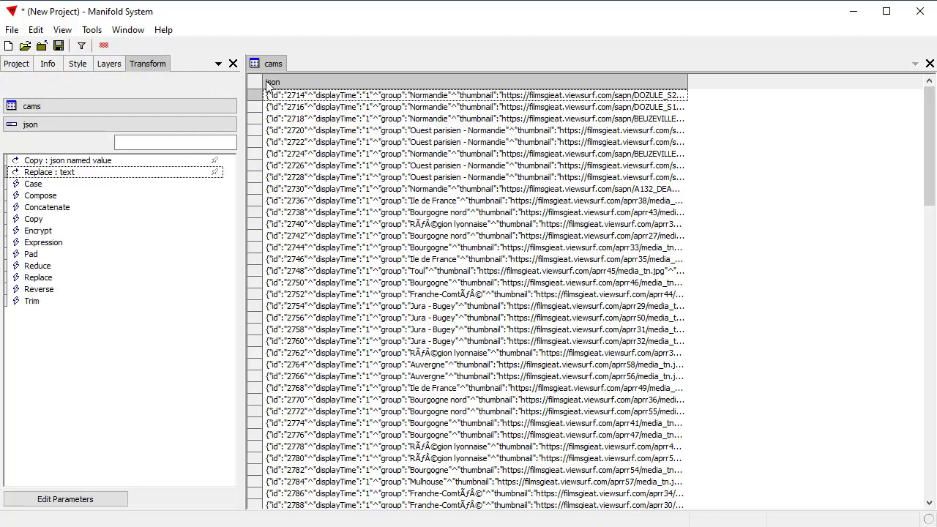
double_click(83, 178)
click(117, 164)
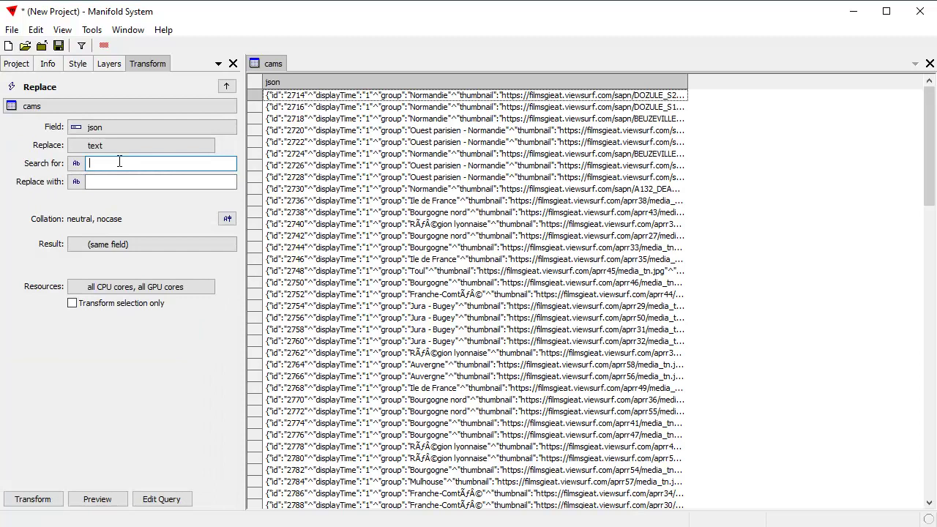
click(112, 181)
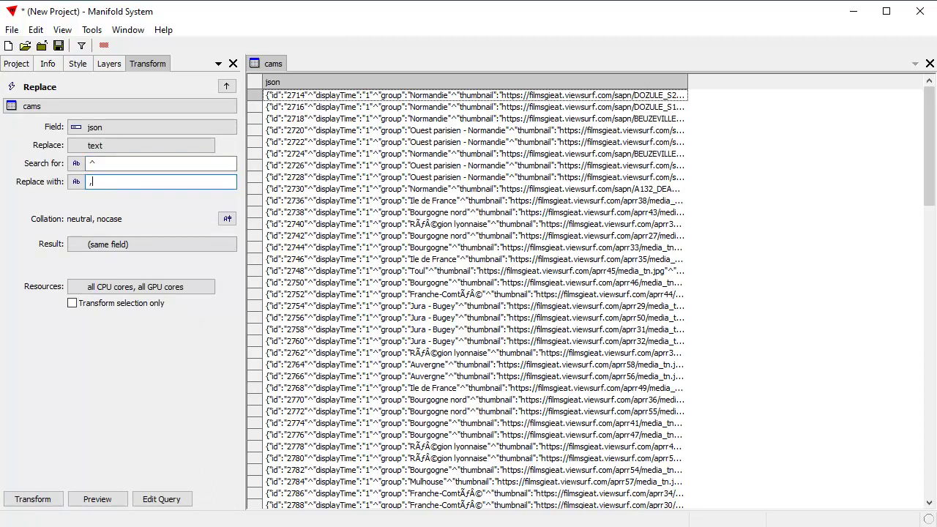
click(97, 498)
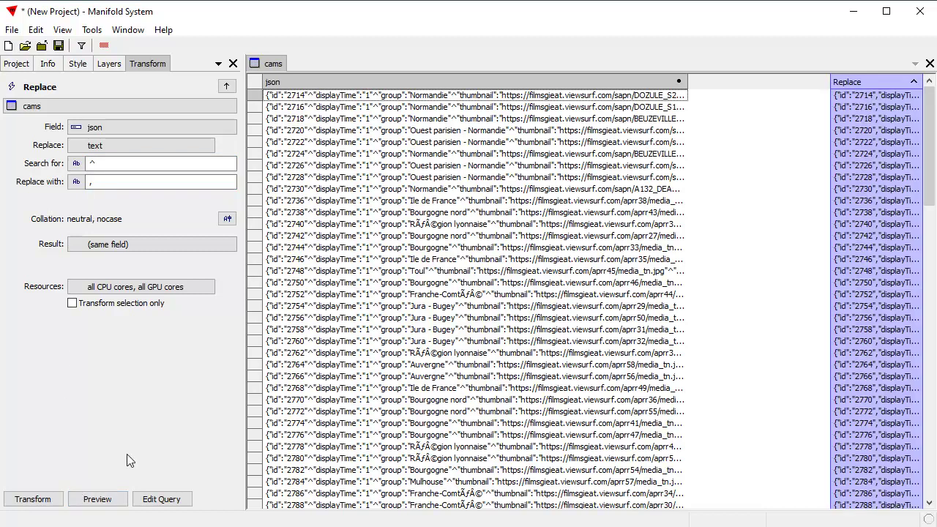
drag(831, 82, 690, 82)
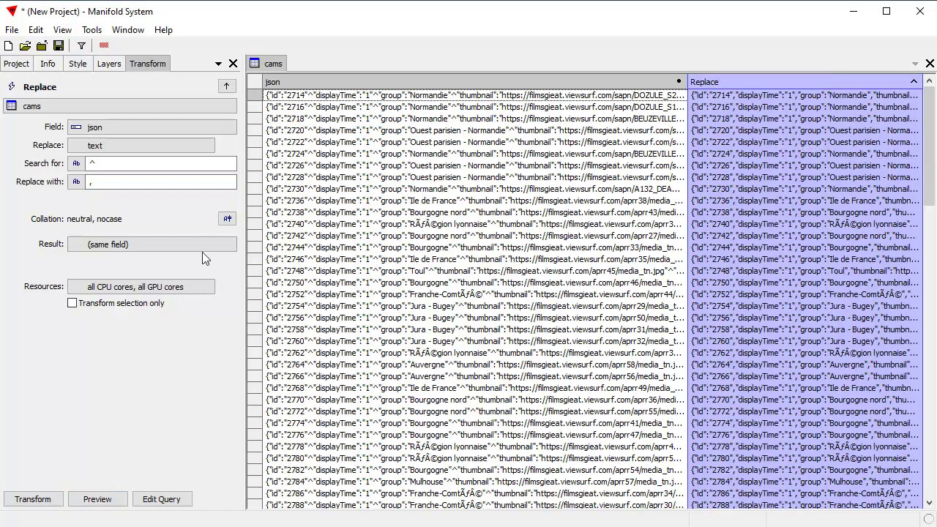
click(33, 498)
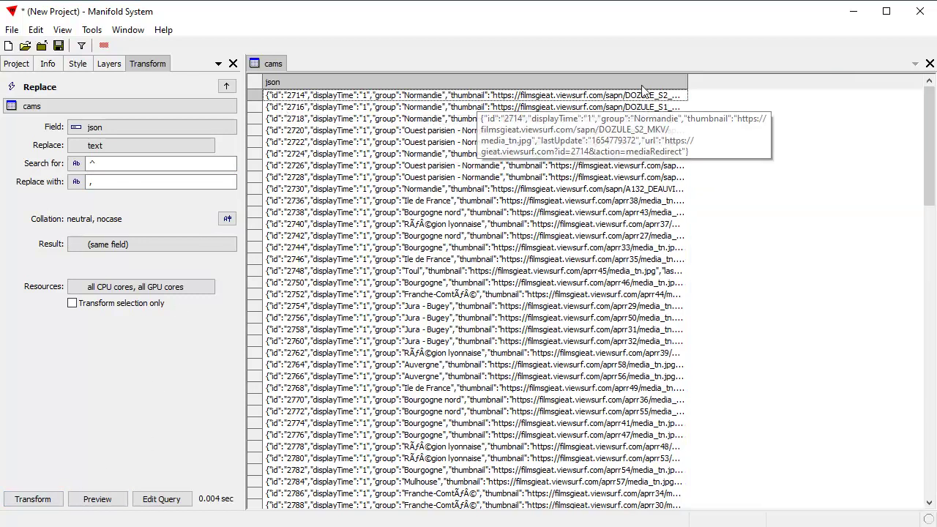
drag(684, 83, 761, 82)
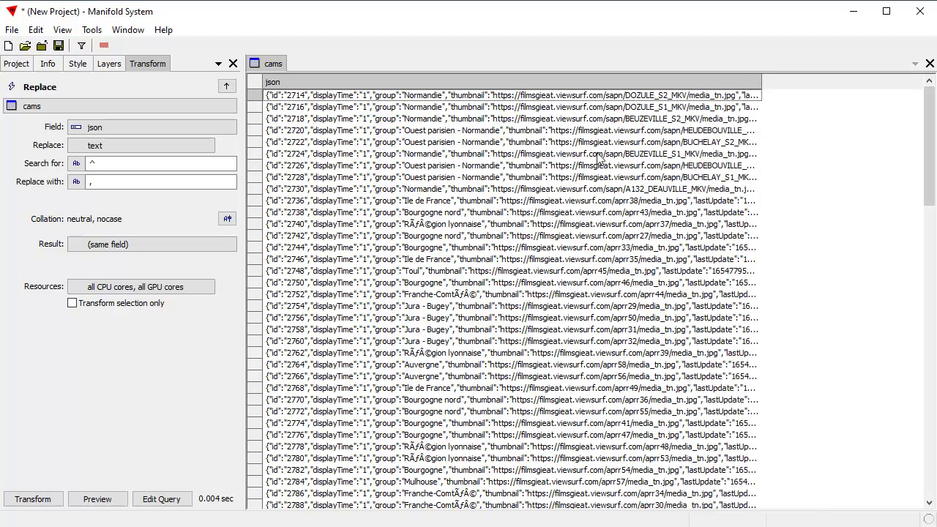
Step: Use a Copy transform with json named value 'id' to create an id field (2714, 2716, …)
click(226, 86)
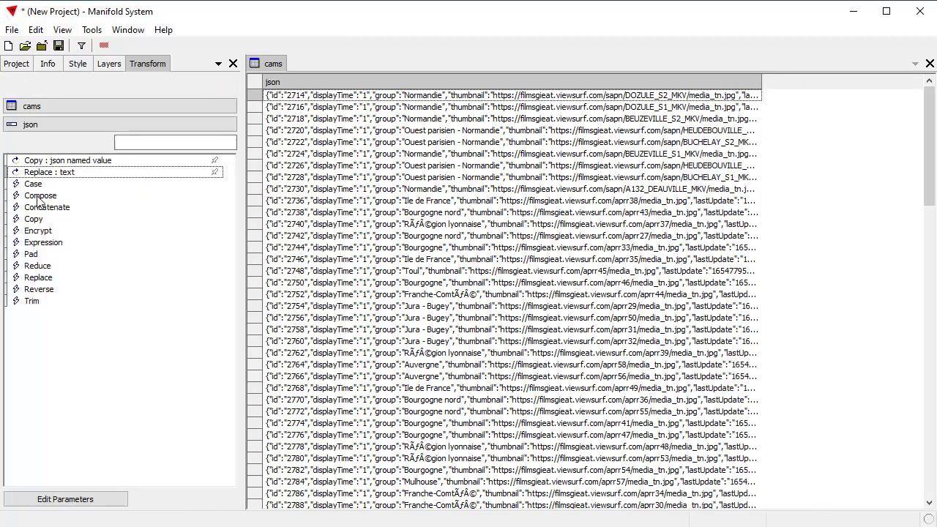
double_click(45, 221)
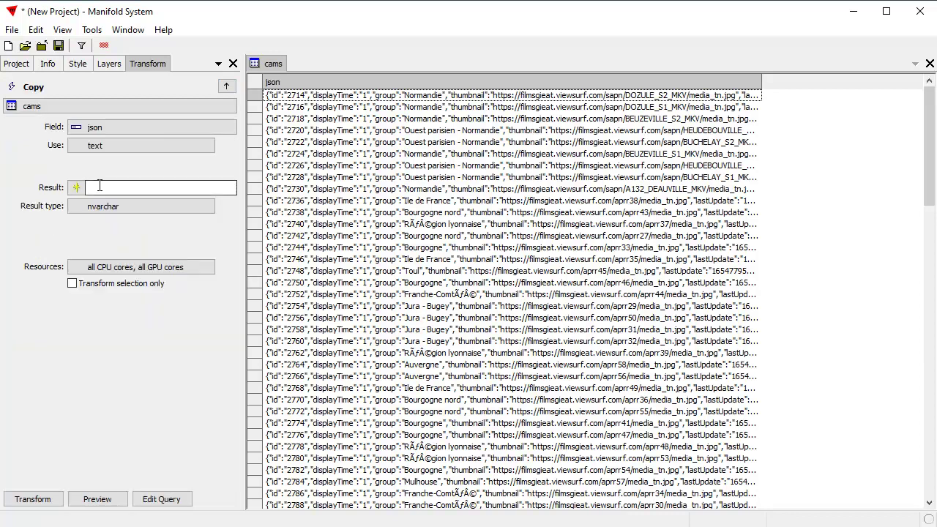
click(81, 147)
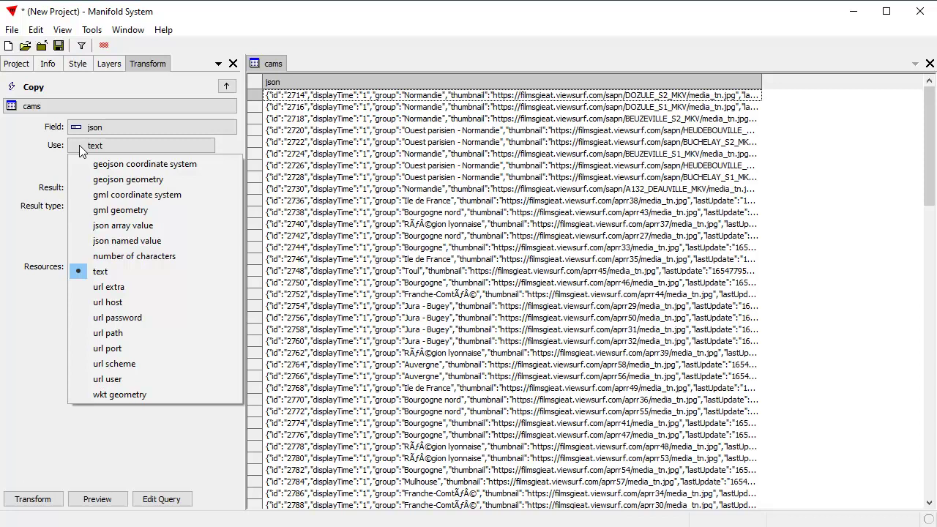
click(121, 247)
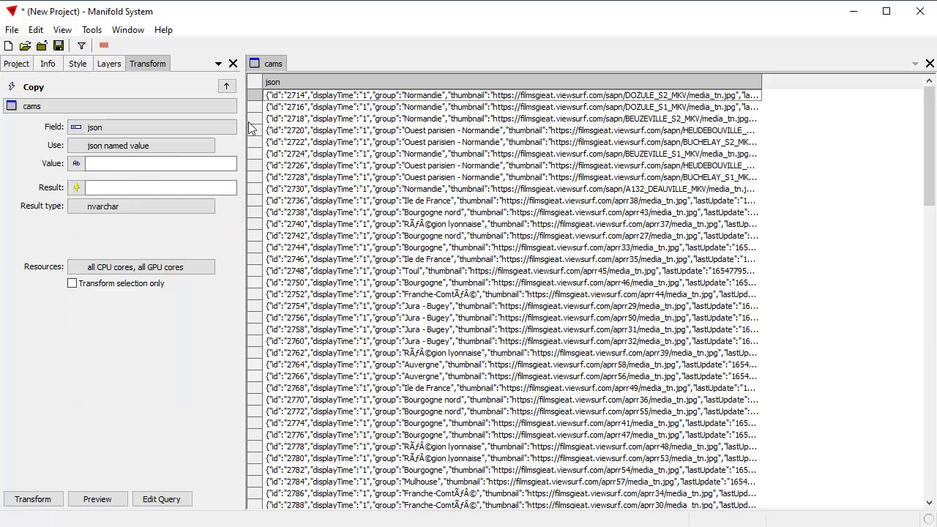
click(146, 163)
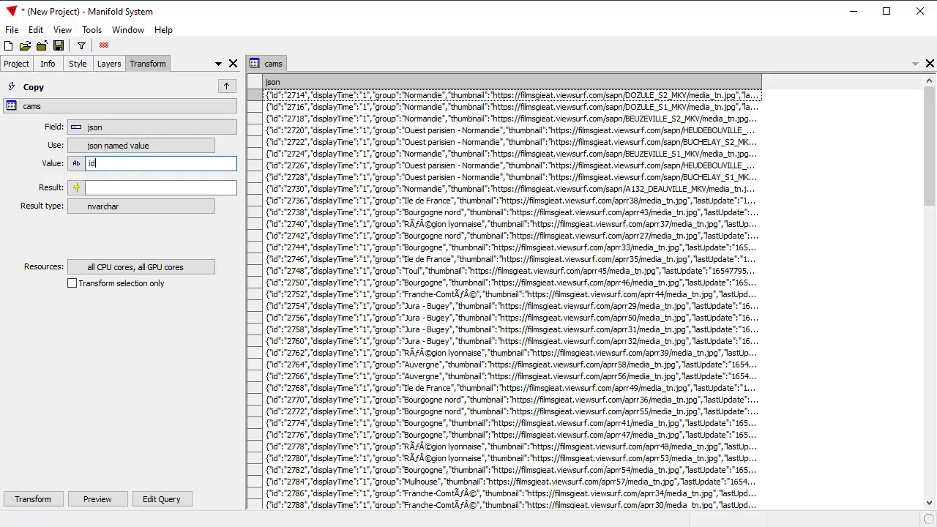
click(144, 186)
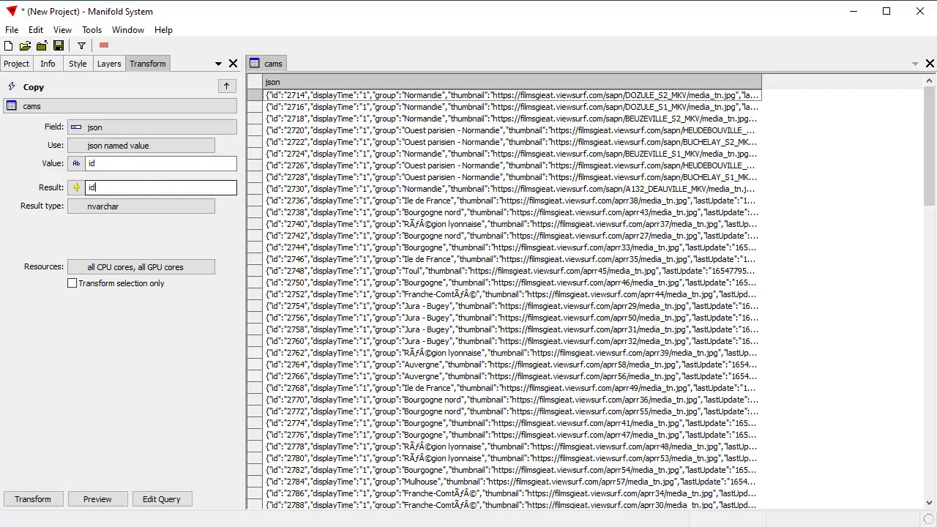
click(98, 500)
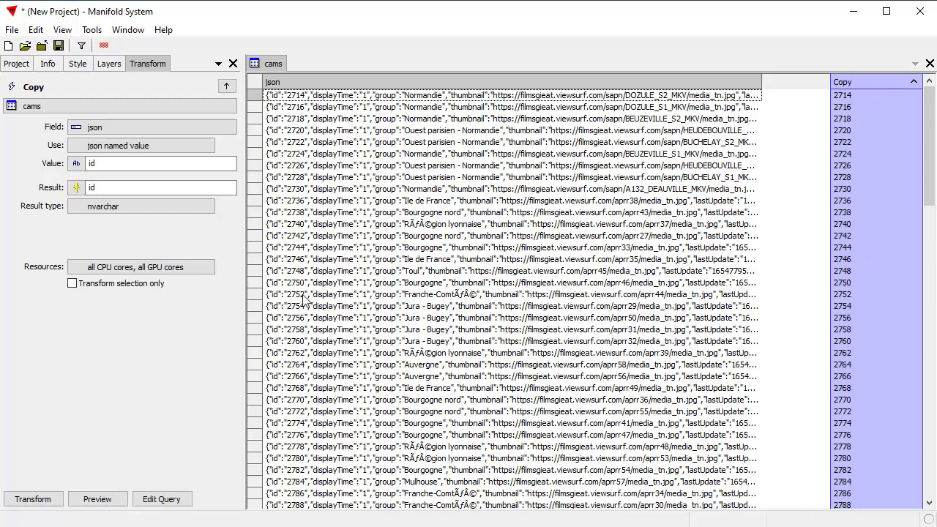
click(33, 499)
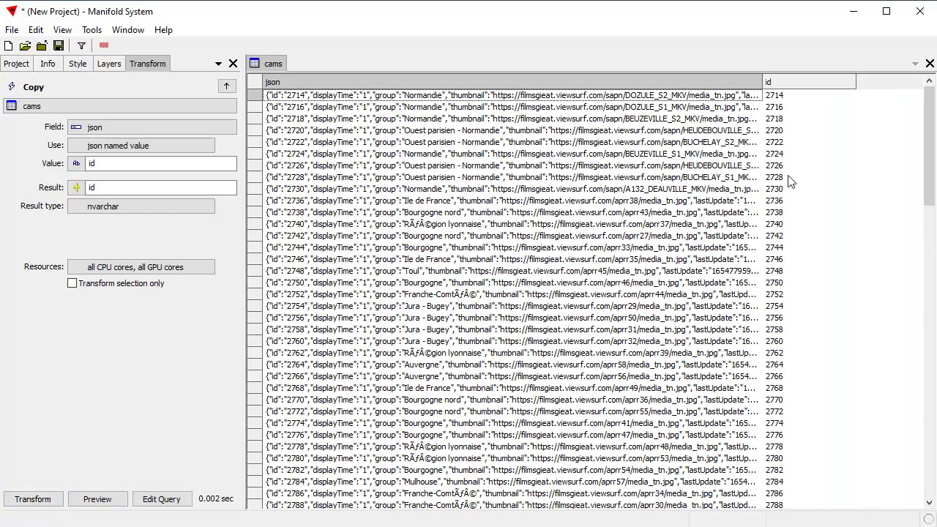
Step: Extract the json named value displayTime into a new displayTime field
drag(855, 74, 793, 77)
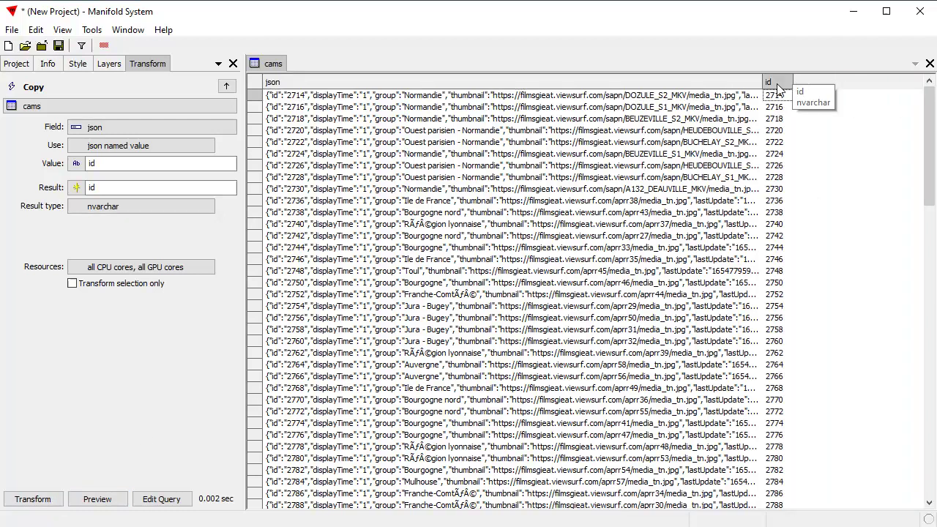
click(125, 163)
text(displayTime)
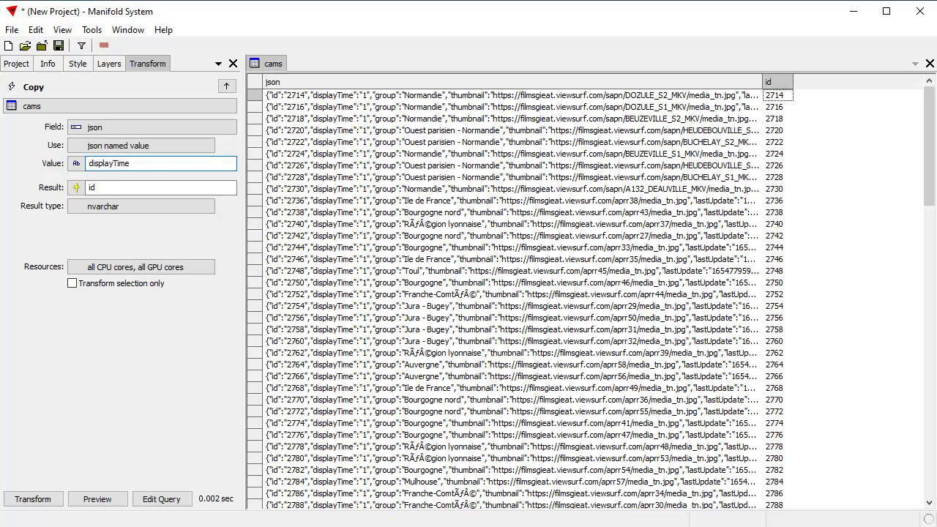
key(ctrl+a)
key(ctrl+c)
click(99, 188)
key(ctrl+v)
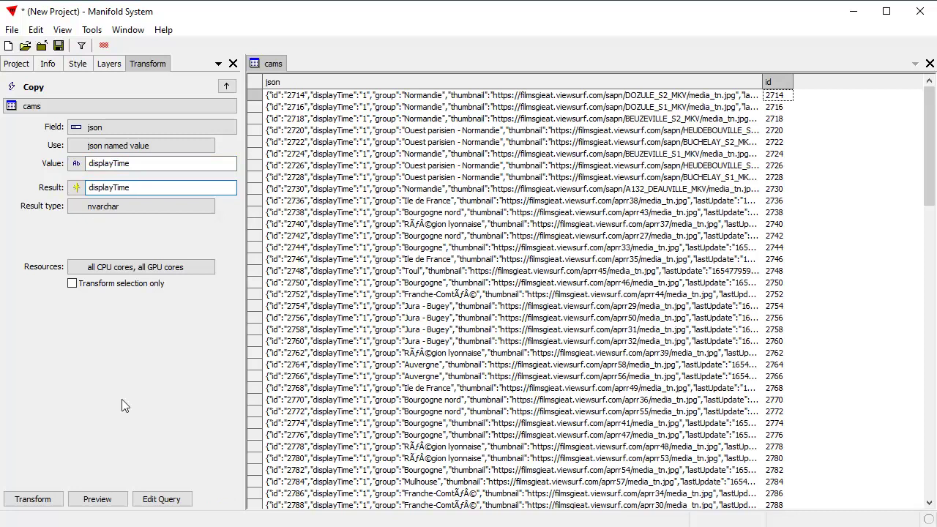
click(97, 501)
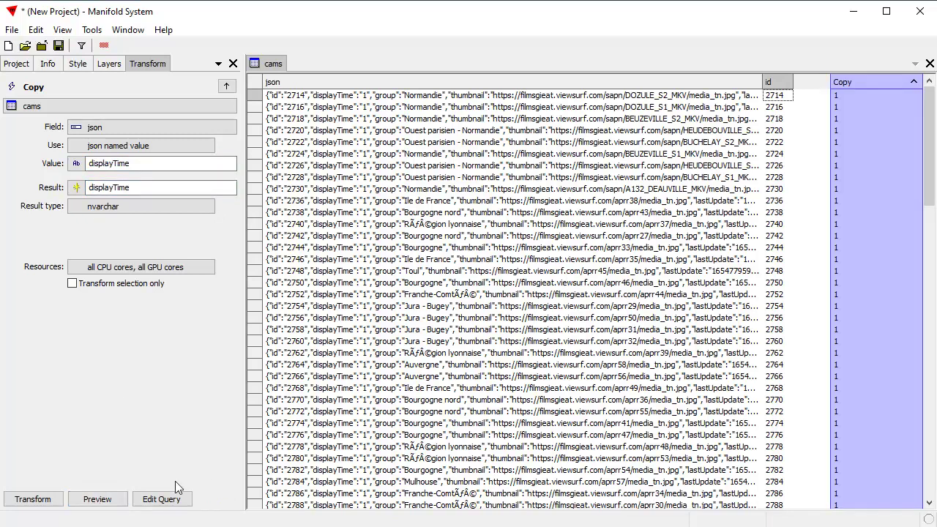
click(47, 503)
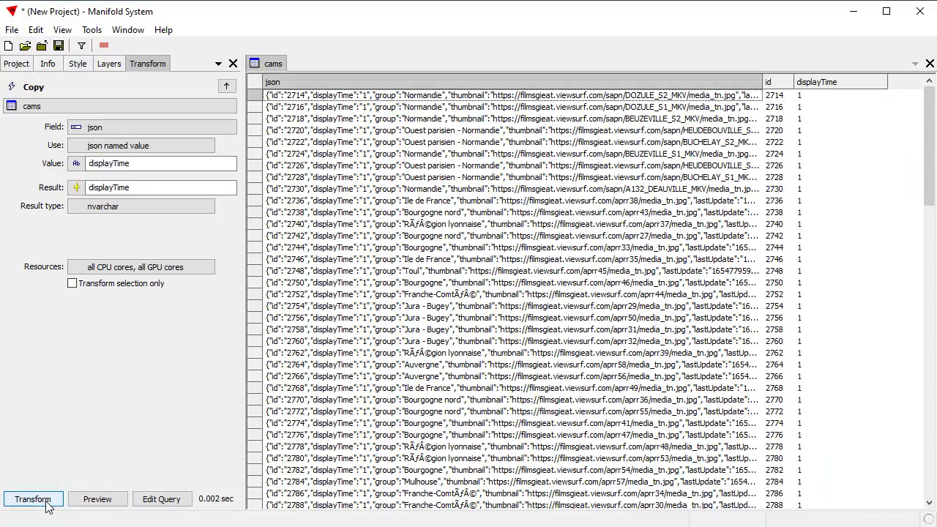
drag(886, 82, 847, 79)
Step: Extract the json named value group into a new group field
drag(151, 163, 89, 164)
text(group)
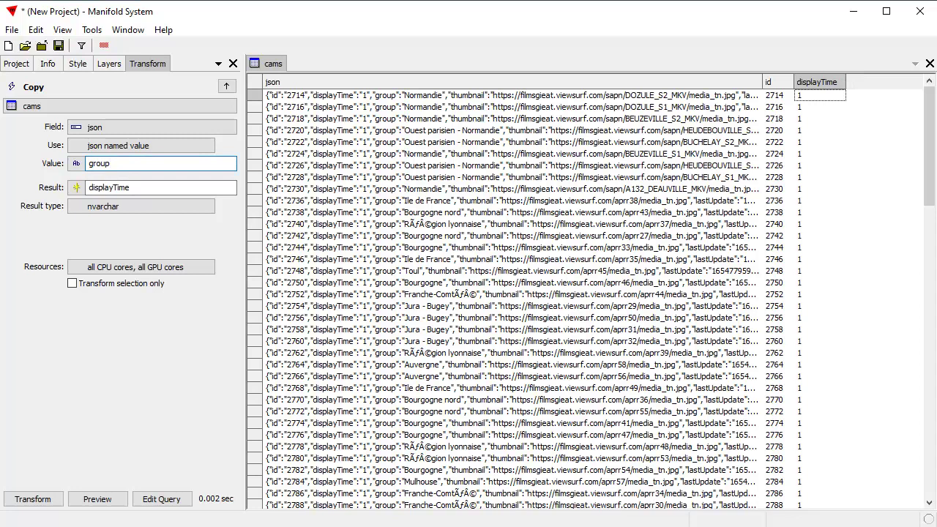
drag(139, 187, 90, 187)
text(group)
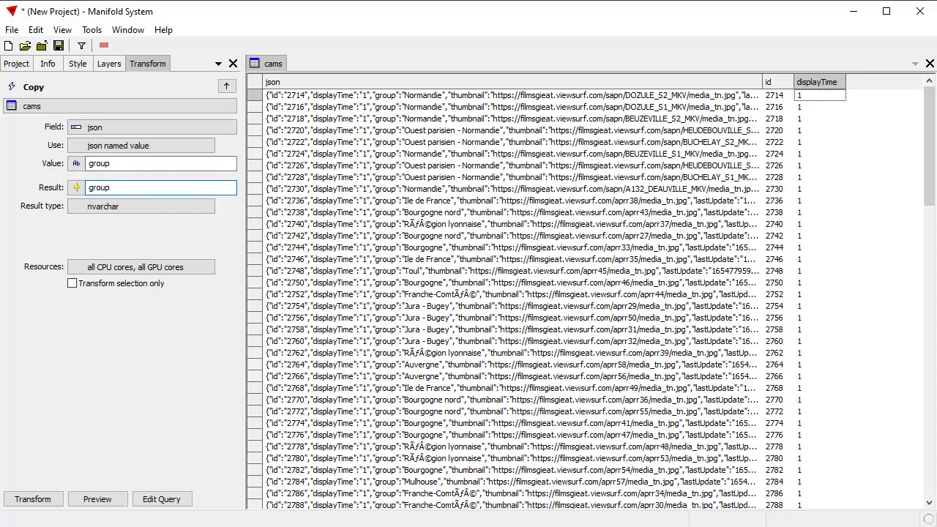
click(43, 499)
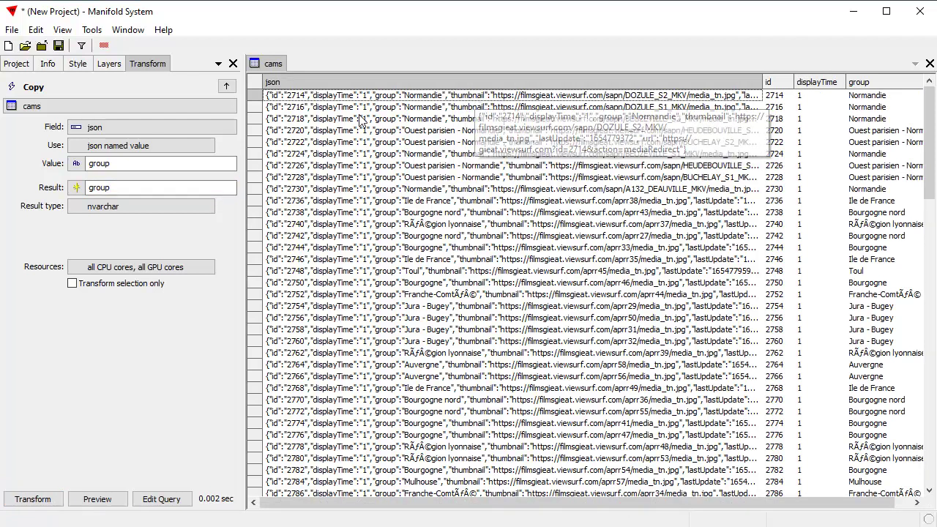
Step: Extract the json named value thumbnail into a new thumbnail field
double_click(162, 163)
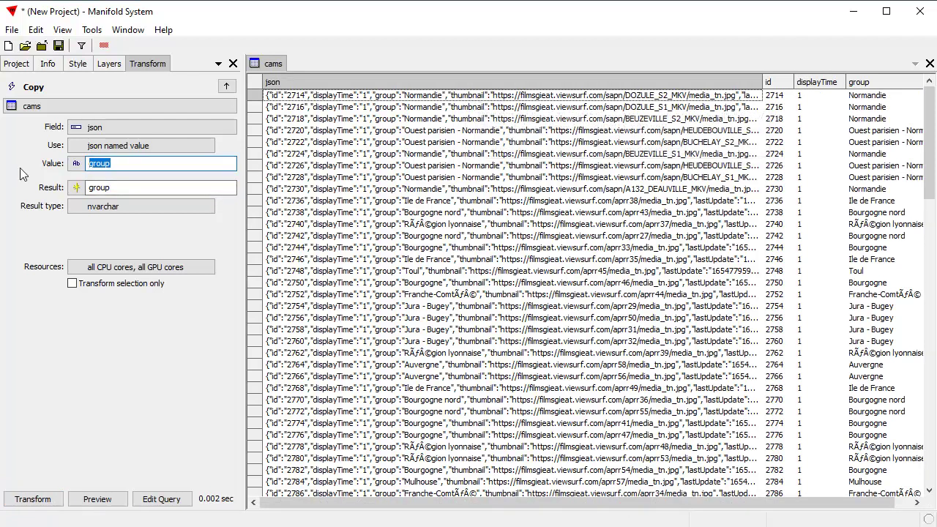
text(thumbnail)
key(ctrl+a)
key(ctrl+c)
double_click(147, 188)
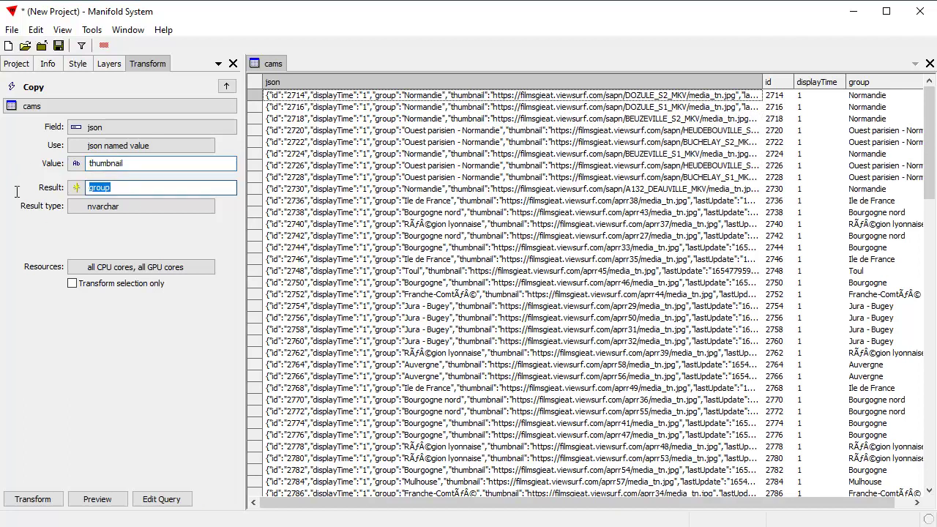
key(ctrl+v)
click(31, 500)
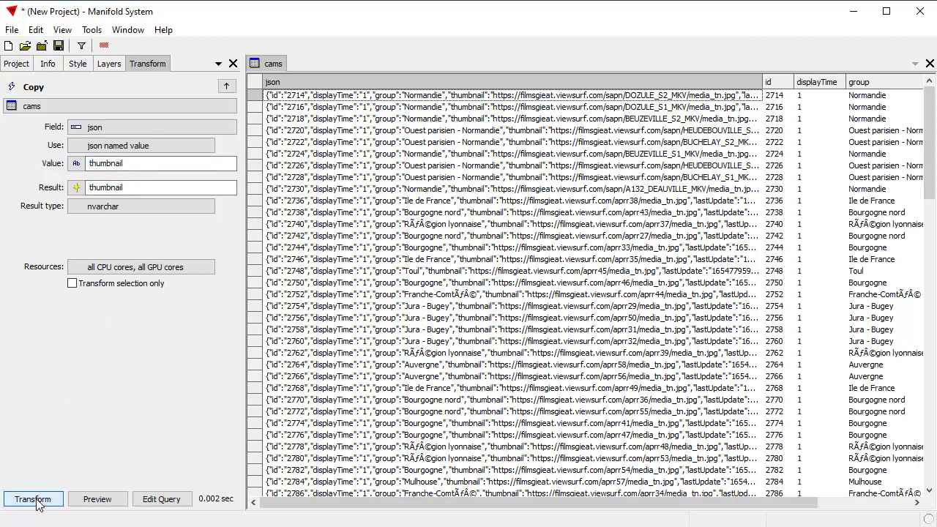
drag(771, 505, 618, 499)
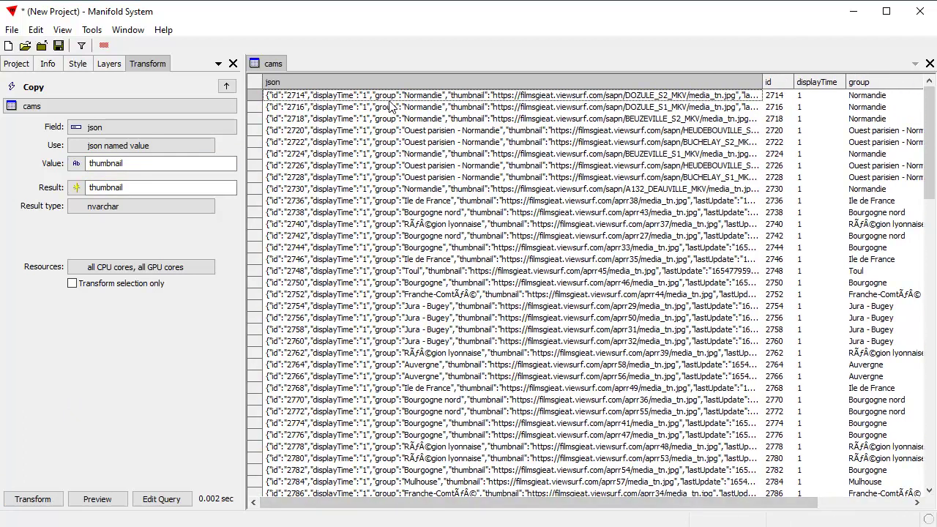
Step: Check the first row's JSON for the lastUpdate key, then extract it into a lastUpdate field
right_click(610, 96)
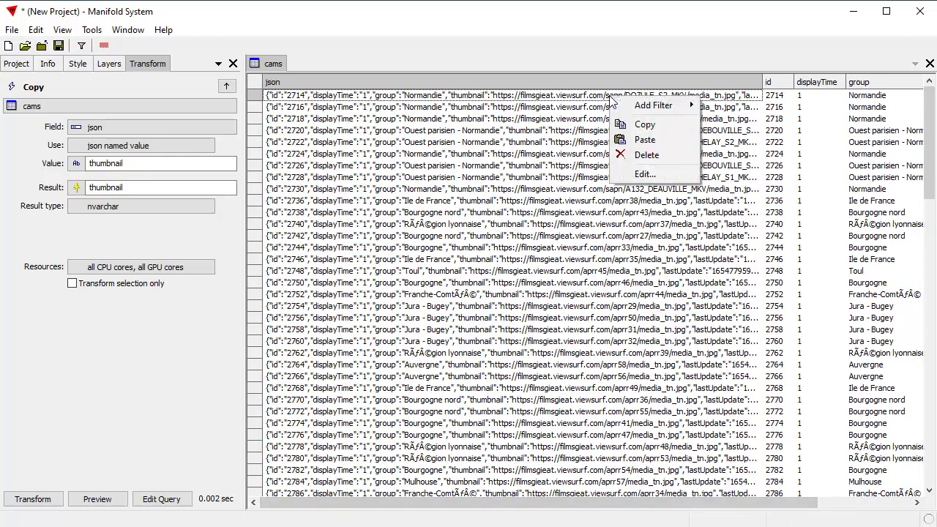
click(644, 173)
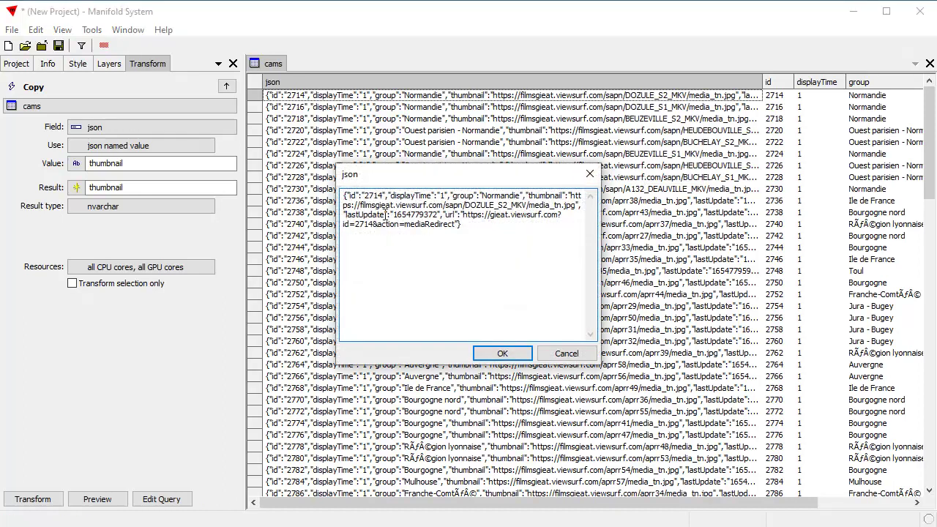
drag(386, 215, 365, 218)
click(566, 354)
click(147, 162)
double_click(147, 162)
key(ctrl+v)
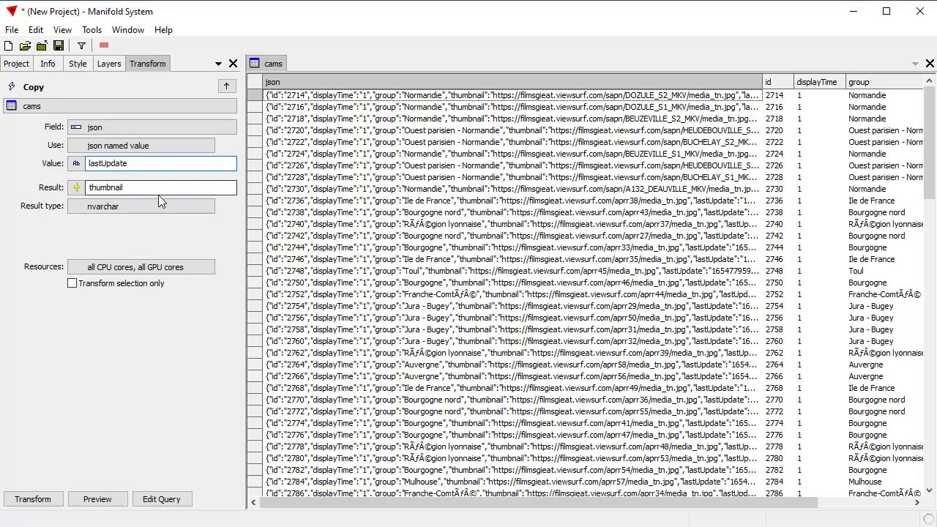
double_click(146, 188)
key(ctrl+v)
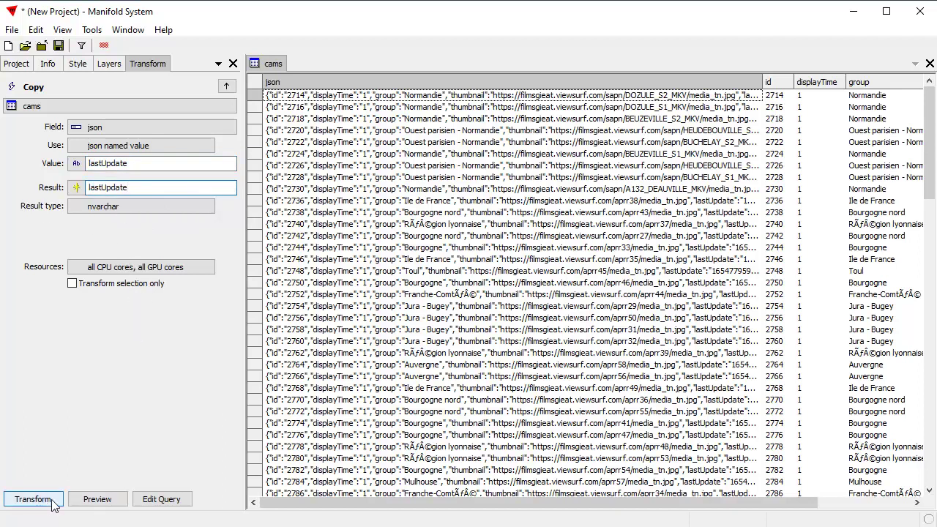
click(86, 500)
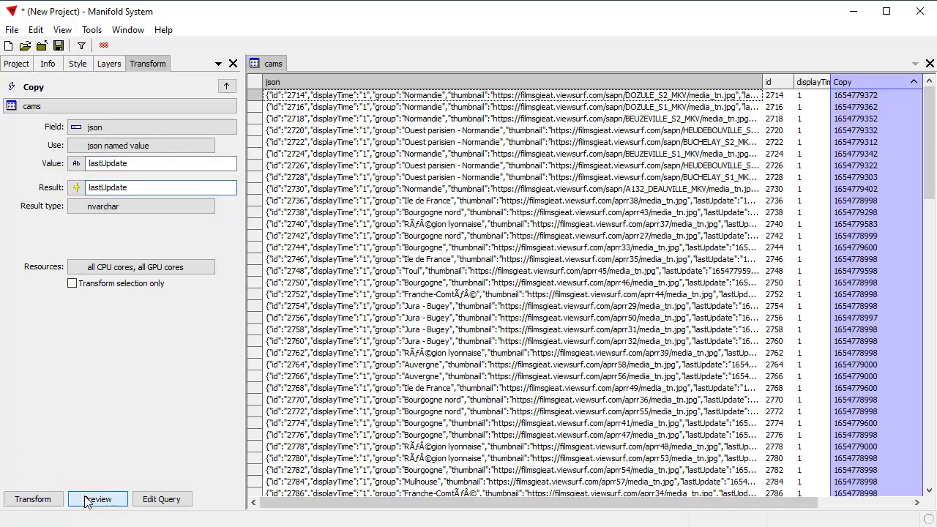
click(33, 499)
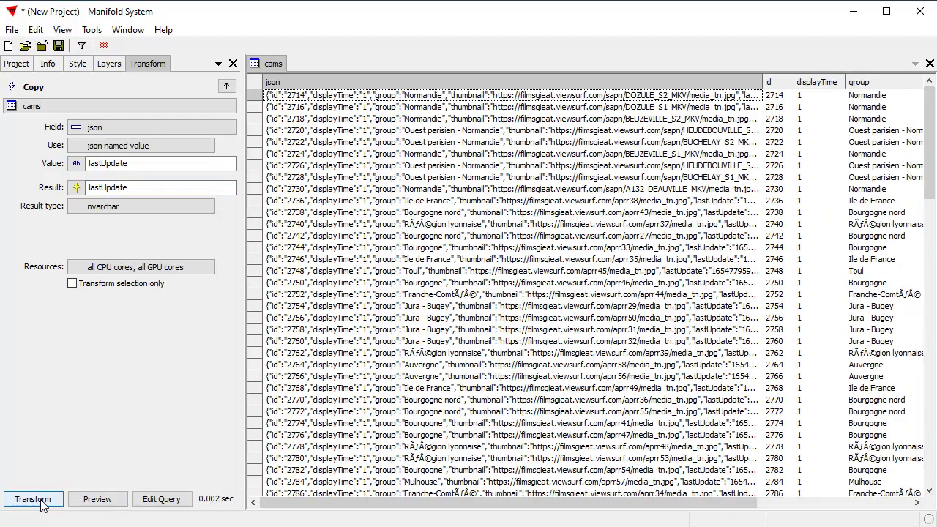
Step: Extract the json named value url into a new url field
drag(142, 167, 4, 157)
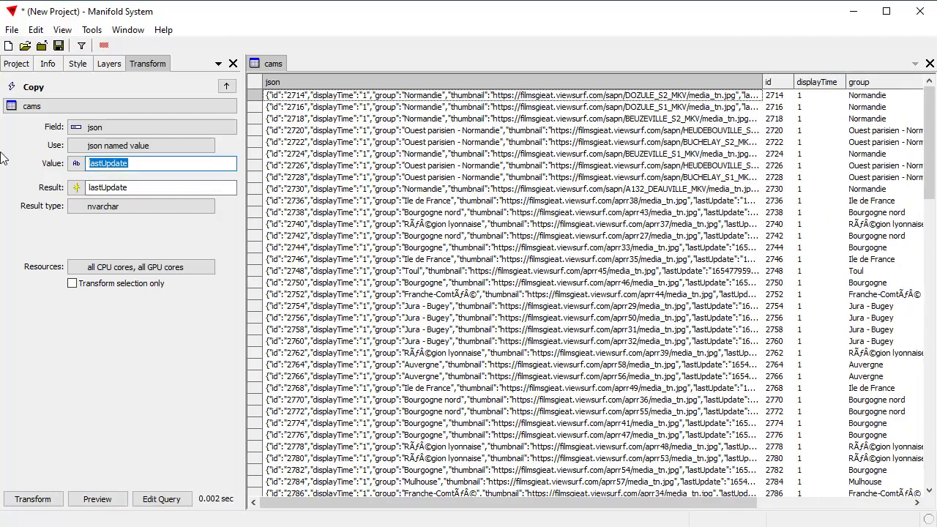
text(url)
key(Tab)
text(u)
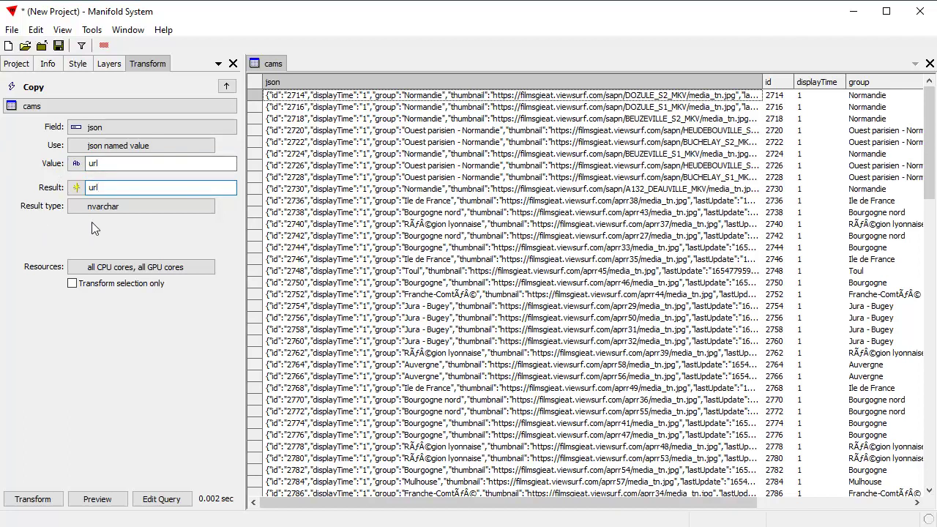
click(32, 499)
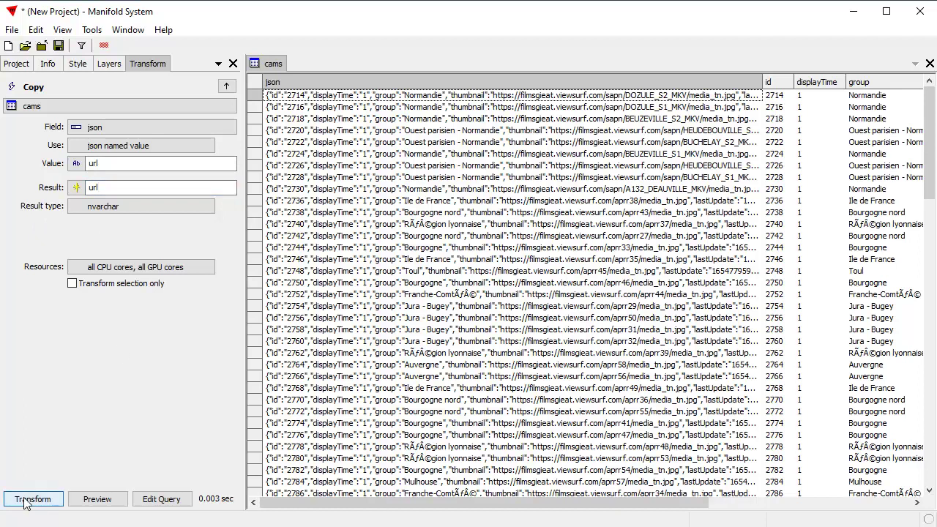
Step: Hide json, id, displayTime and lastUpdate, show lat, lon and Geom, widen url to 233 pt
click(109, 63)
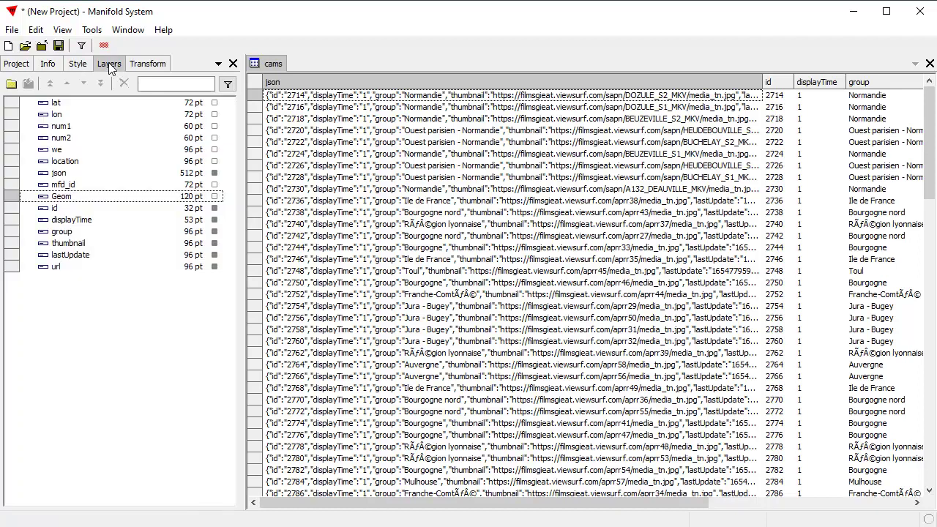
click(214, 173)
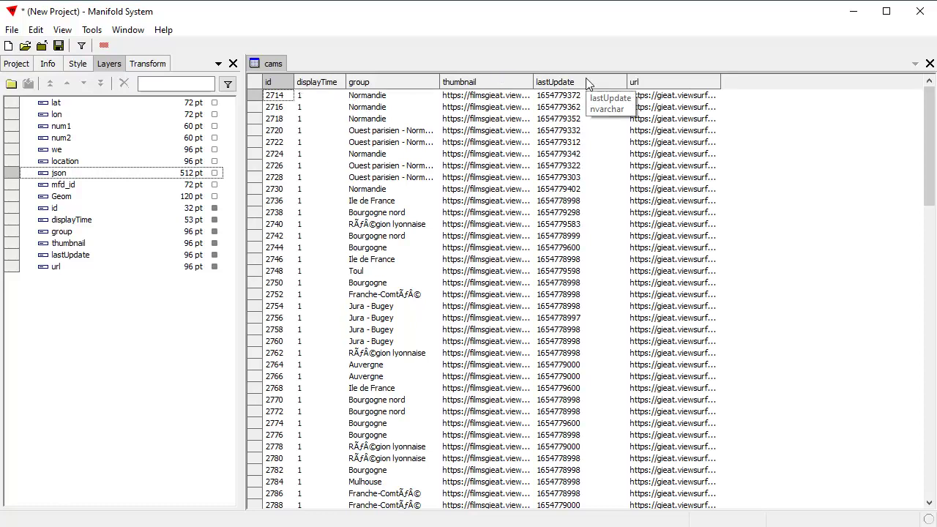
click(214, 209)
click(214, 220)
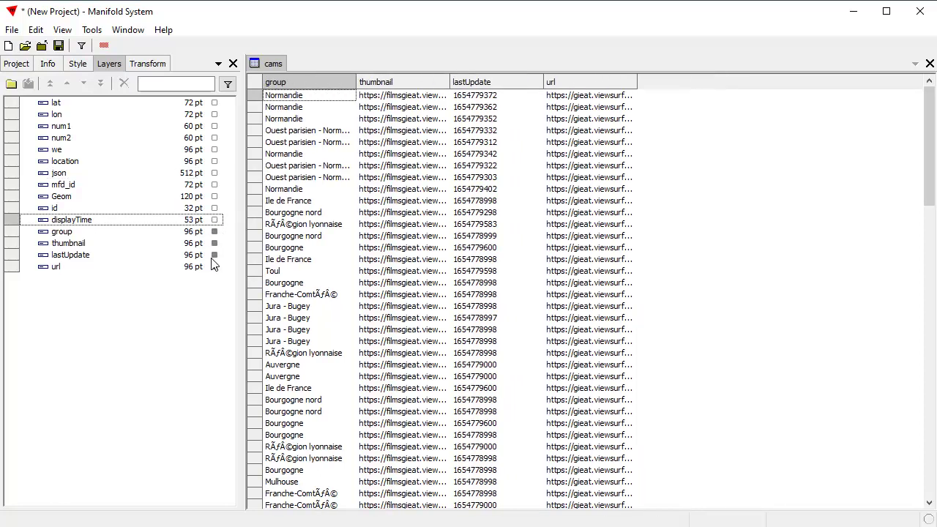
click(215, 254)
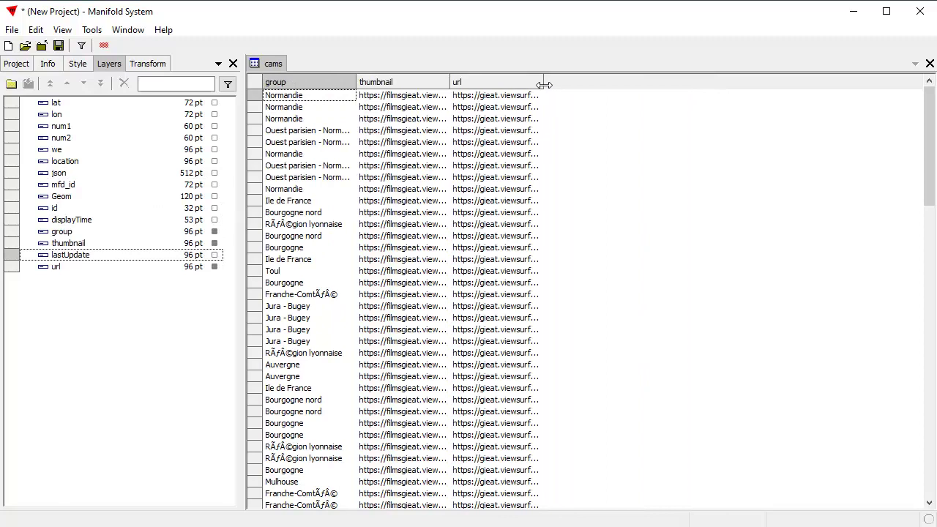
drag(544, 85, 675, 85)
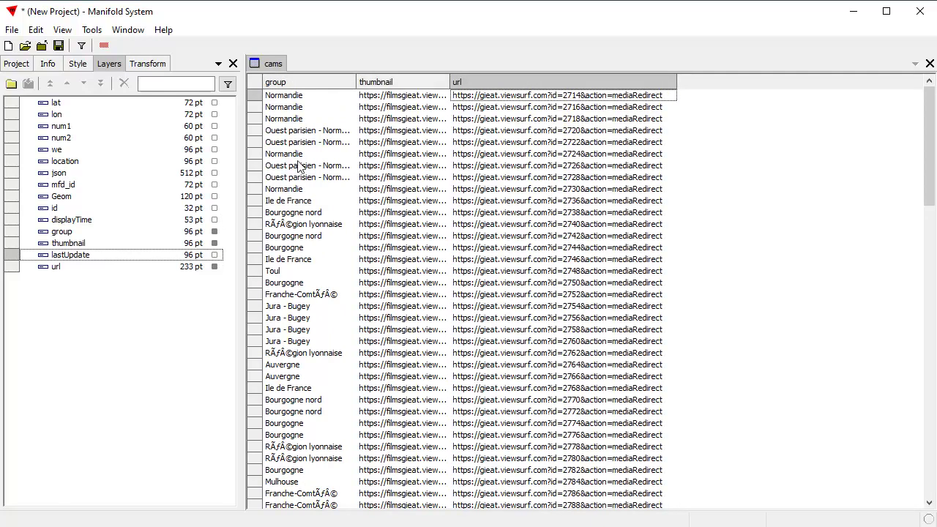
click(214, 103)
click(214, 114)
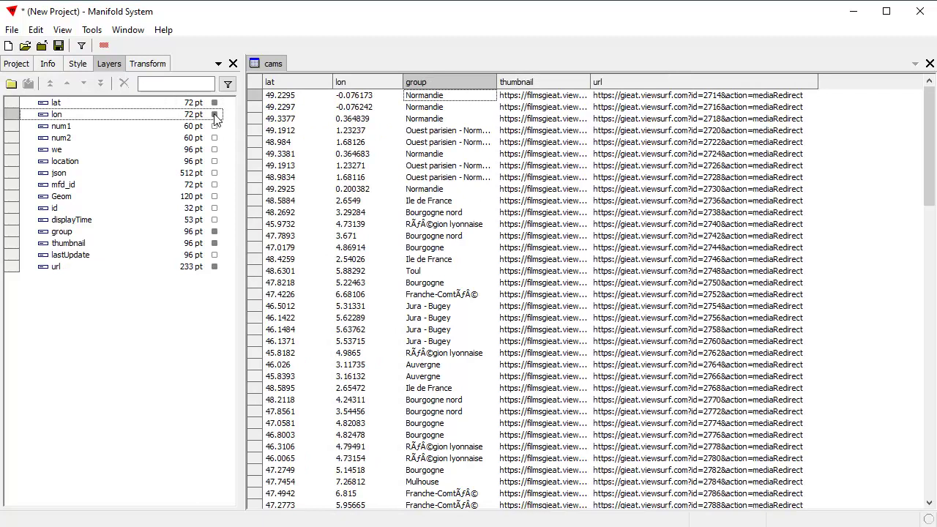
click(214, 196)
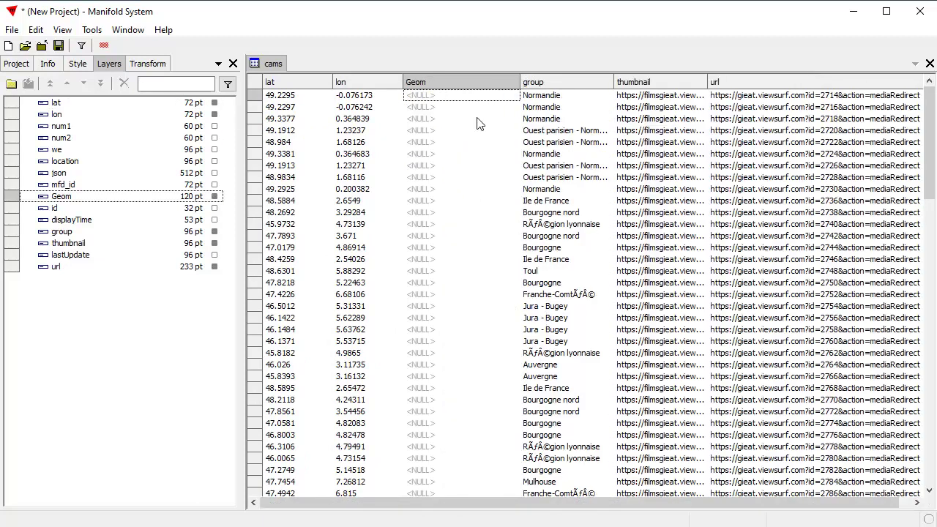
drag(516, 84, 453, 82)
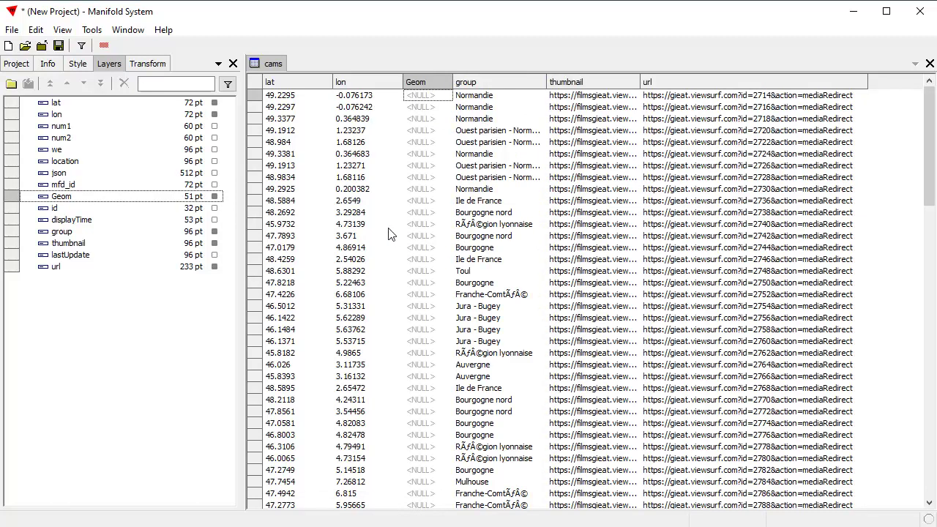
Step: Save the project as 'French webcams.map' in C:\data\cams
click(12, 30)
click(64, 110)
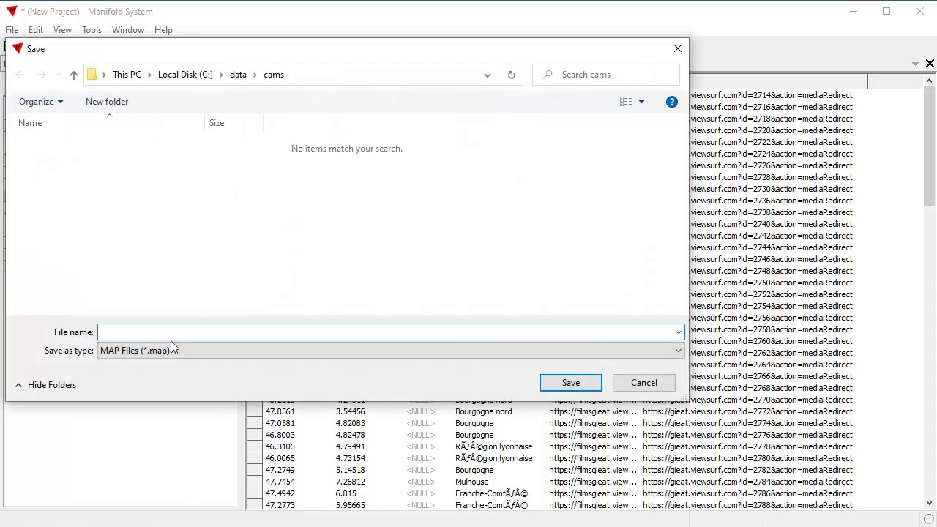
text(Fren)
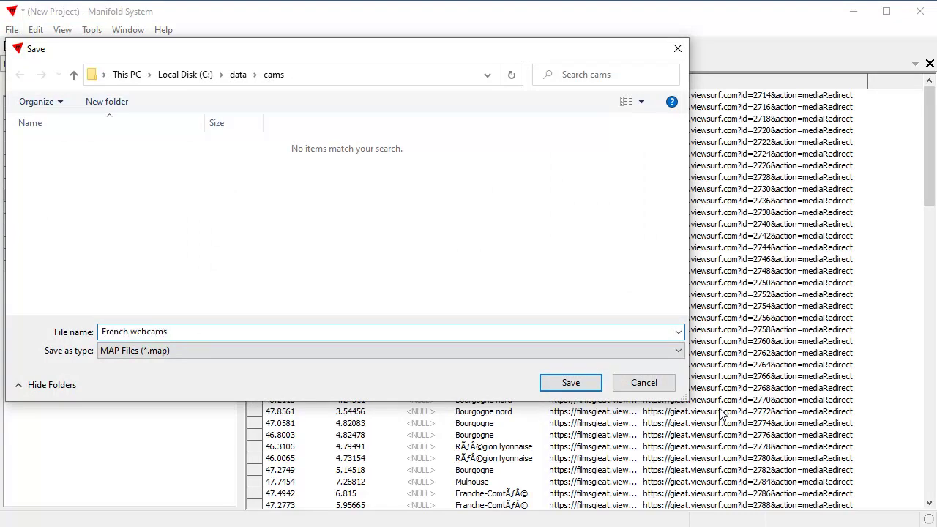
text(ch webcams)
click(569, 383)
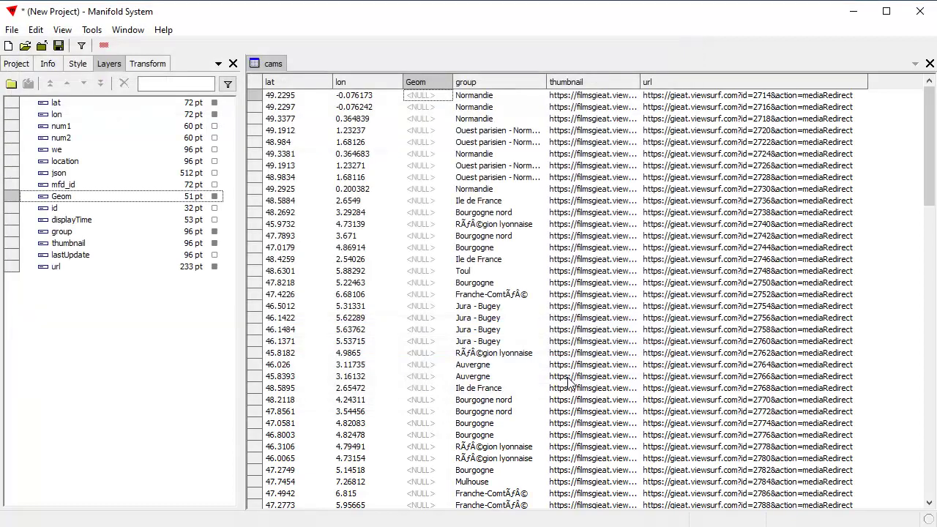
right_click(673, 87)
click(712, 211)
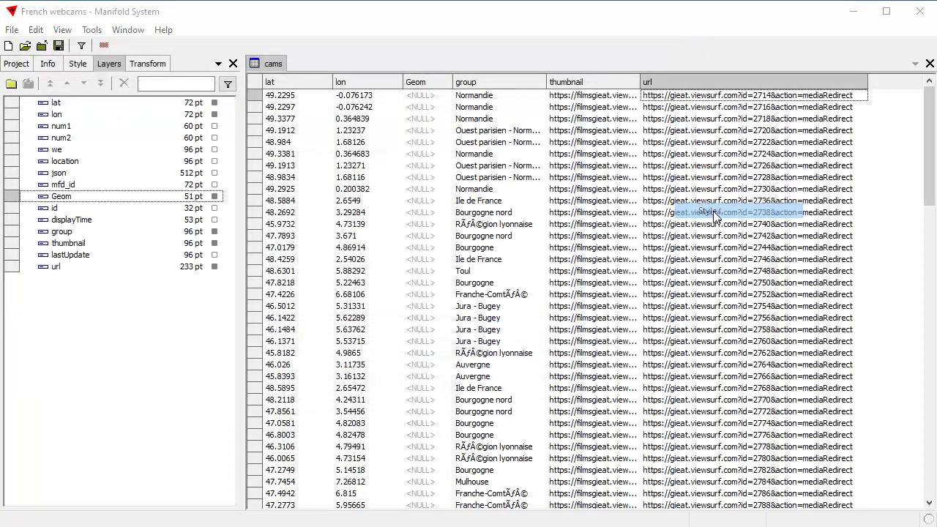
Step: Apply the u URL style to the url and thumbnail columns so they show clickable links
click(421, 192)
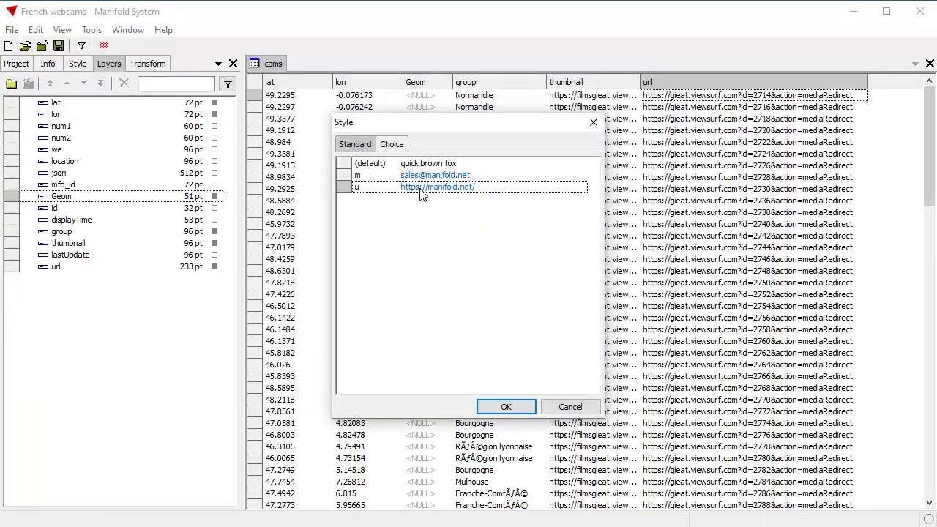
click(484, 407)
right_click(601, 86)
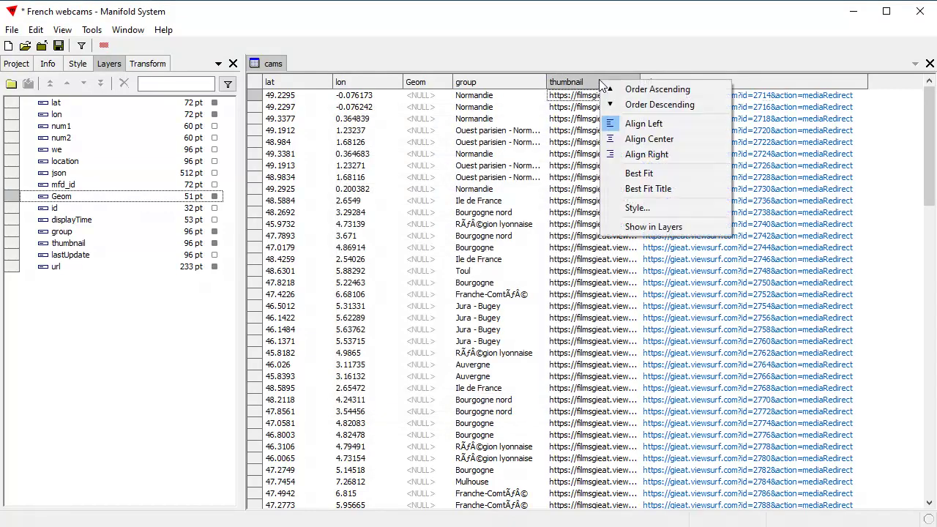
click(648, 206)
click(454, 187)
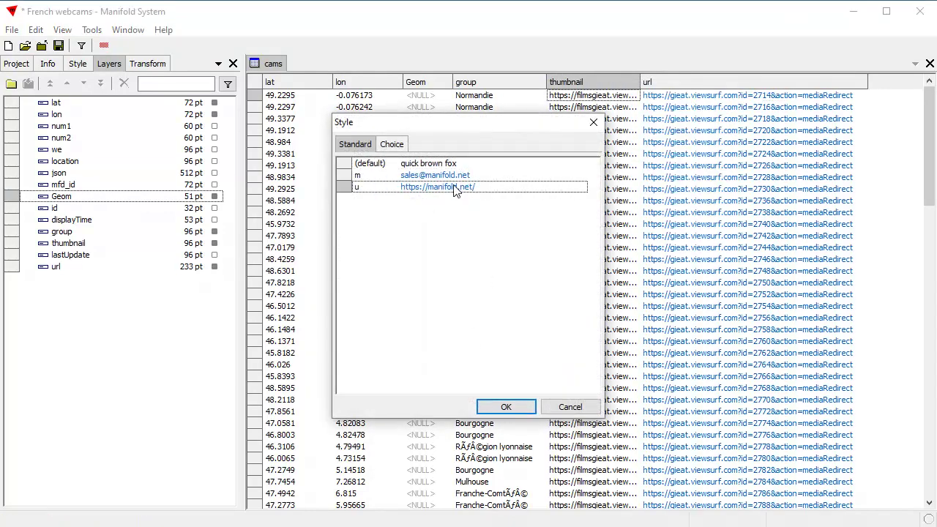
click(507, 407)
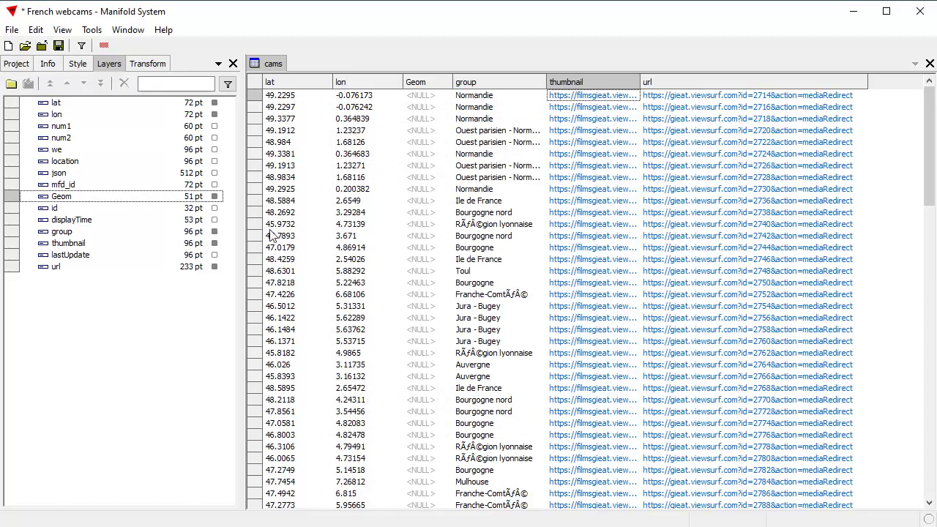
Step: Open the first webcam URL in Edge and enlarge the browser window to watch it
right_click(731, 99)
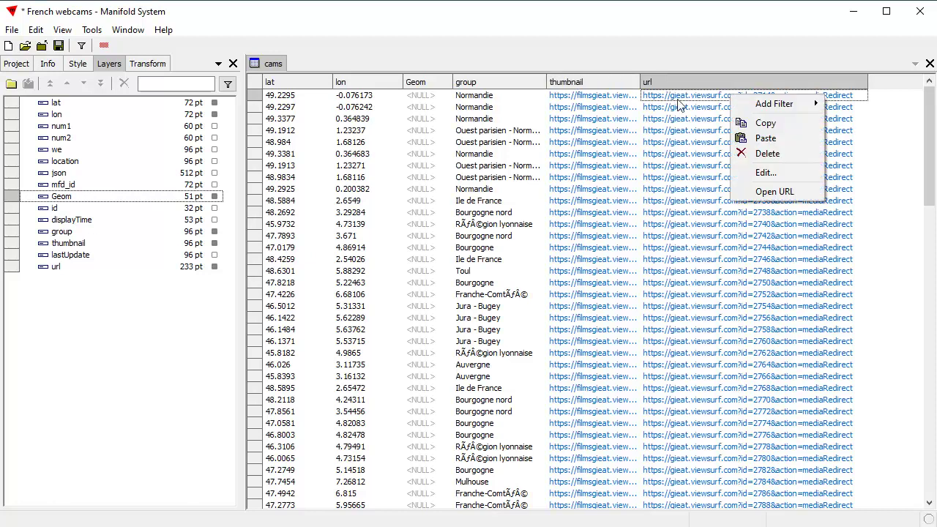
click(774, 192)
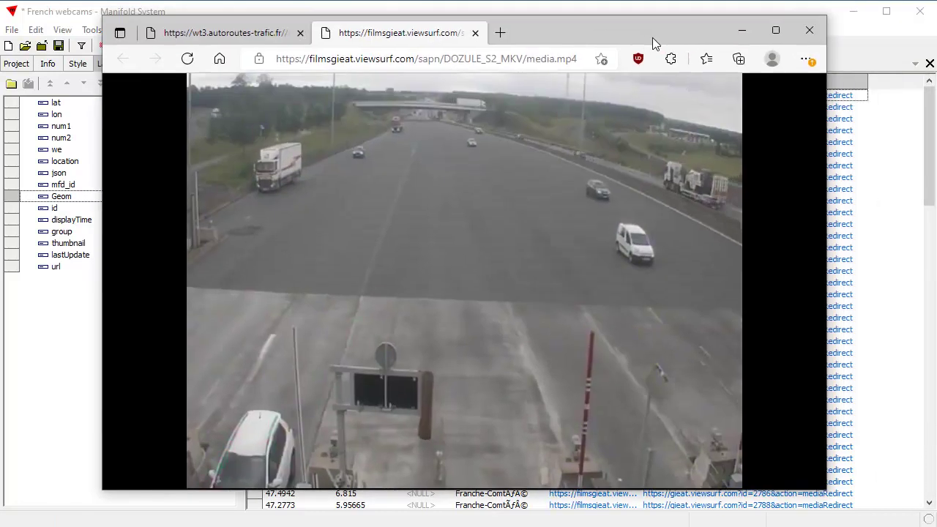
drag(652, 37, 564, 20)
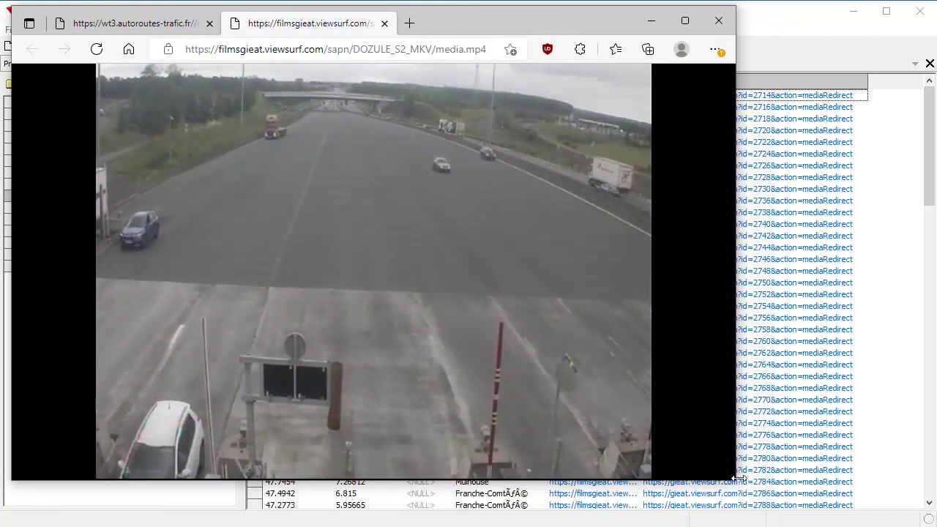
drag(735, 479, 782, 521)
drag(619, 30, 502, 132)
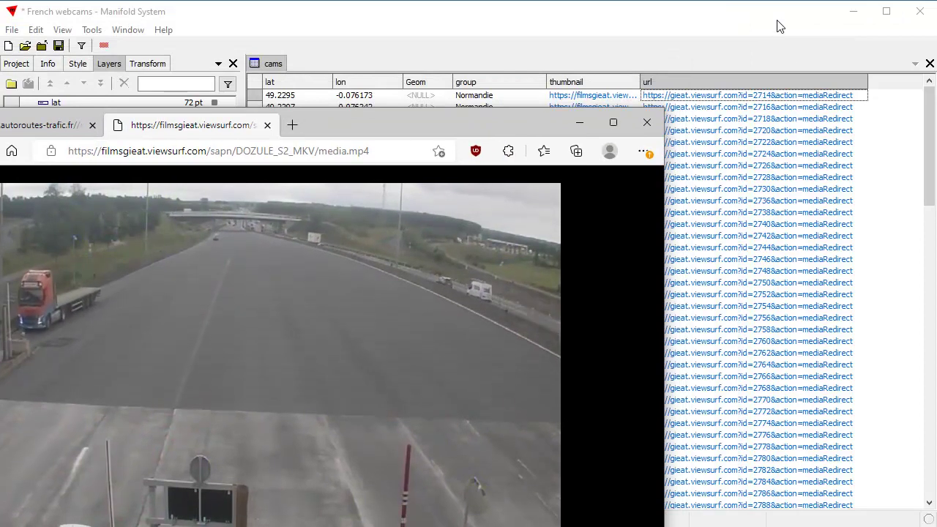
click(772, 127)
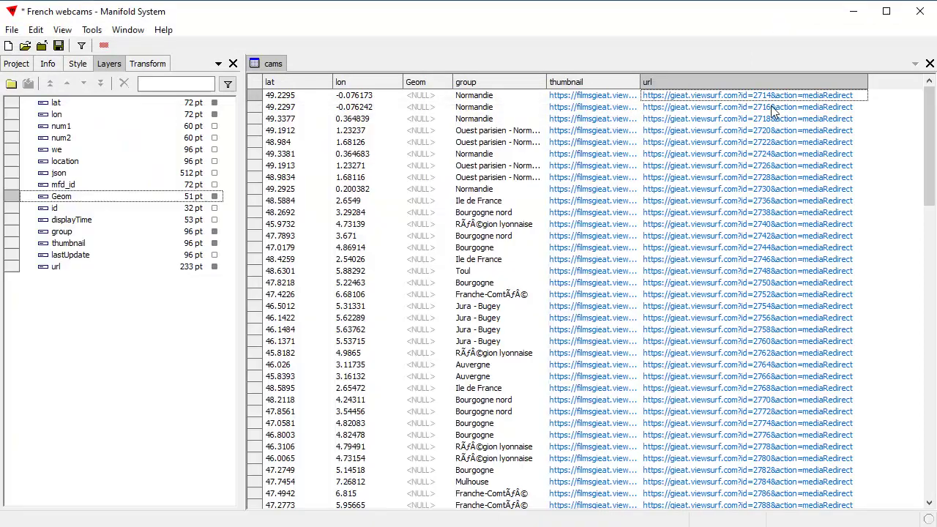
Step: Open the camera 2736 webcam link in the browser and move the window aside
right_click(772, 107)
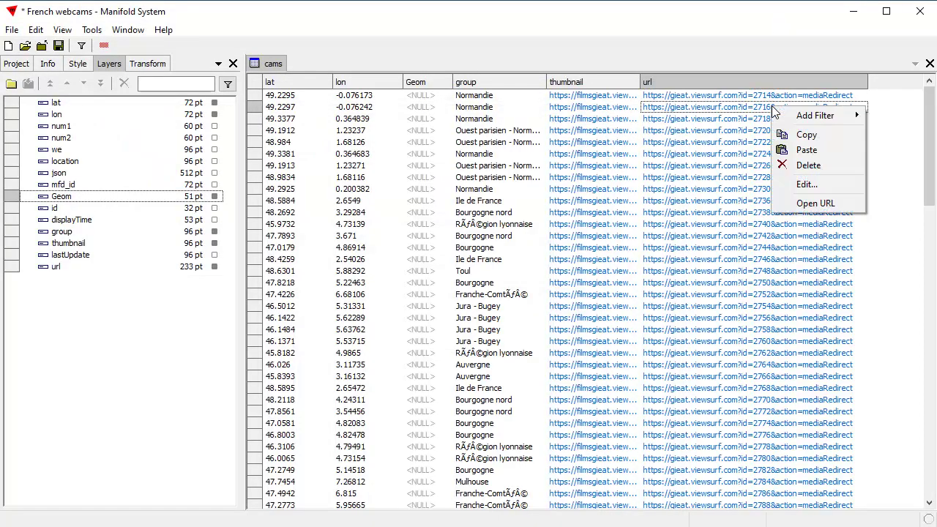
right_click(701, 205)
click(762, 302)
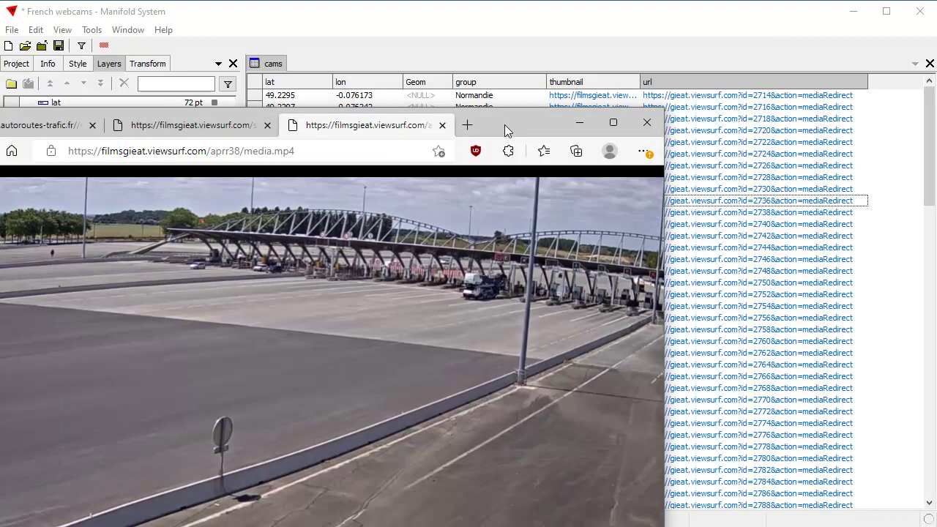
drag(505, 124, 672, 46)
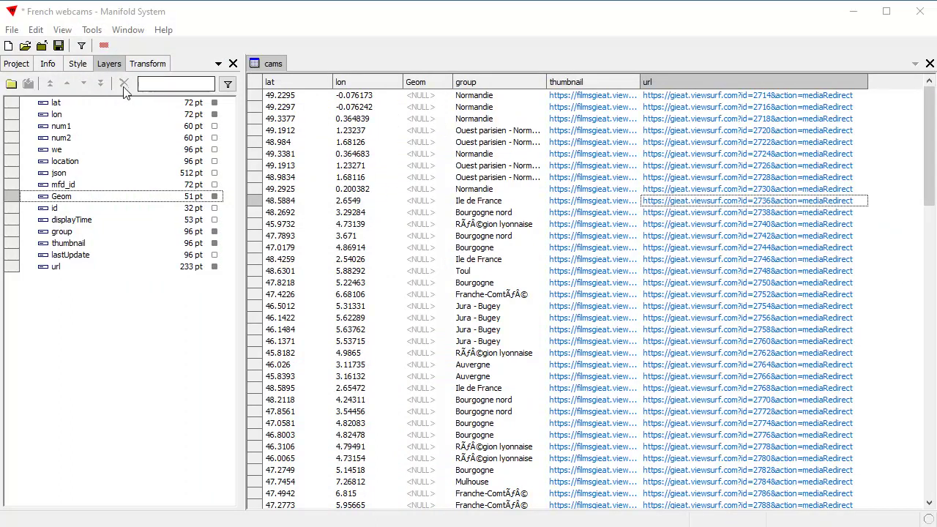
Step: Run the Compose transform on the Geom field with X from lon and Y from lat
click(147, 65)
click(226, 88)
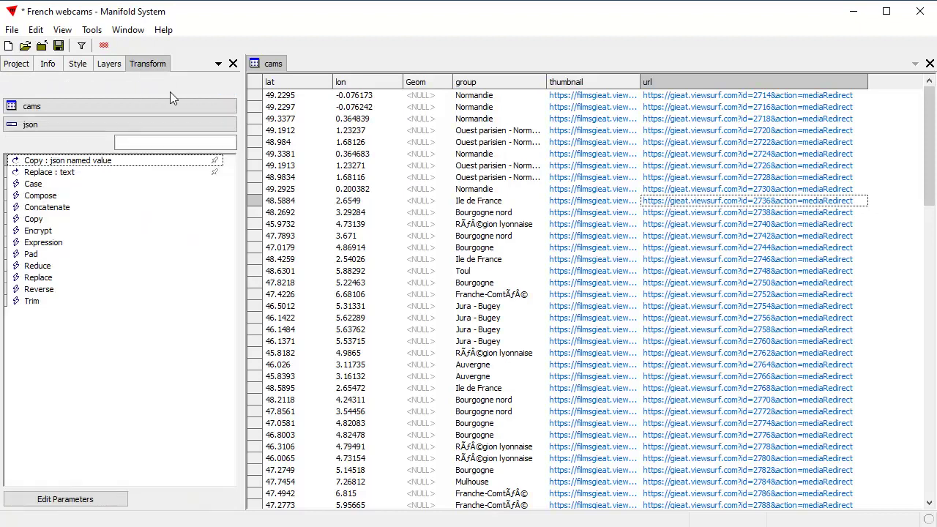
click(43, 126)
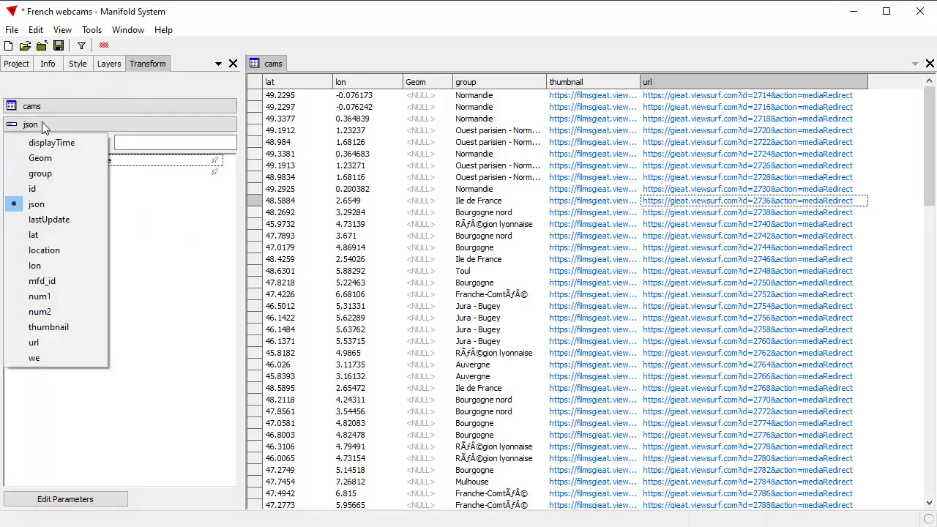
click(52, 158)
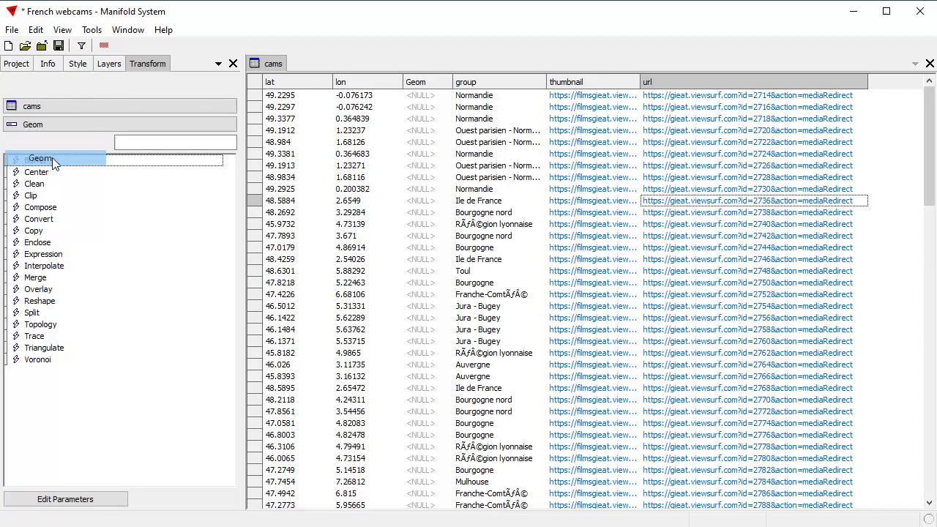
double_click(57, 208)
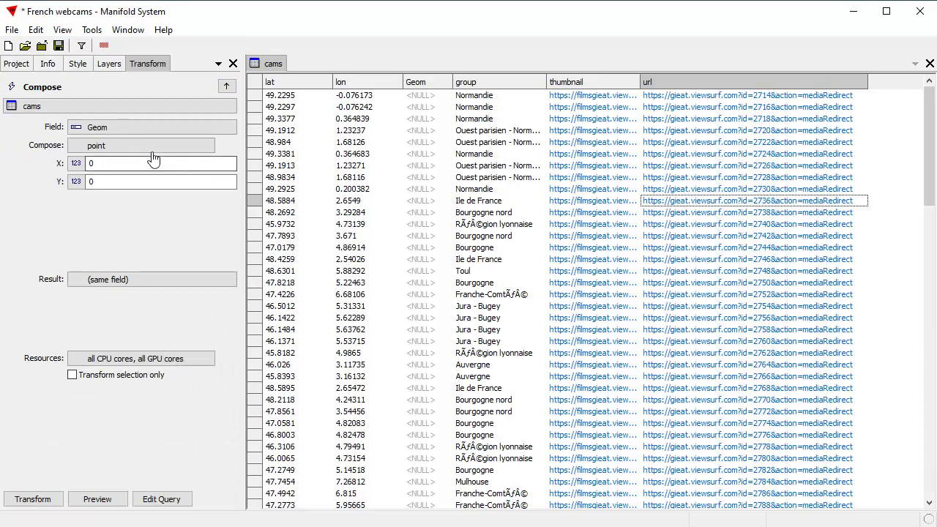
click(94, 181)
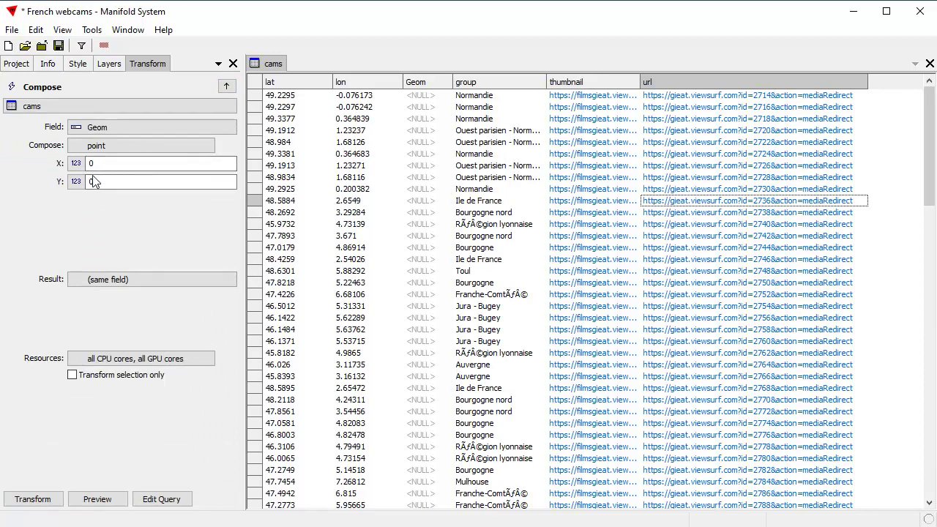
click(79, 167)
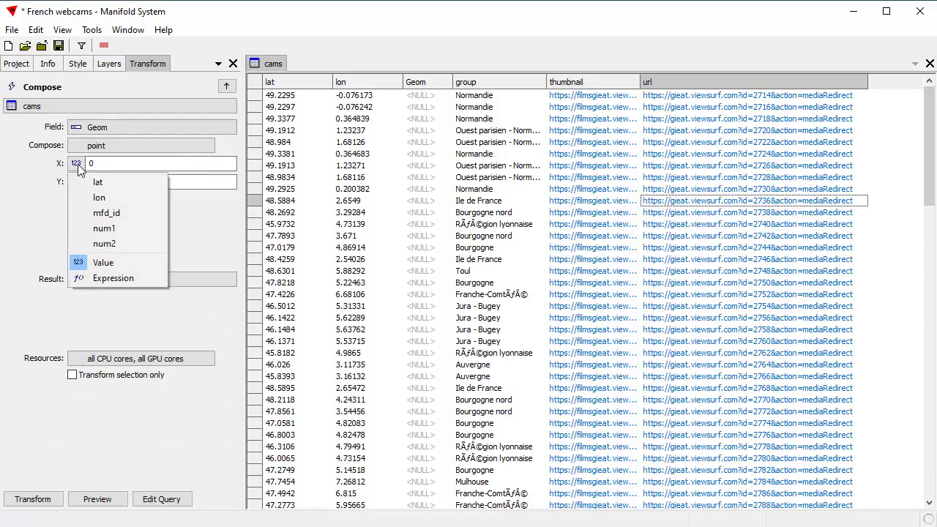
click(91, 195)
click(76, 183)
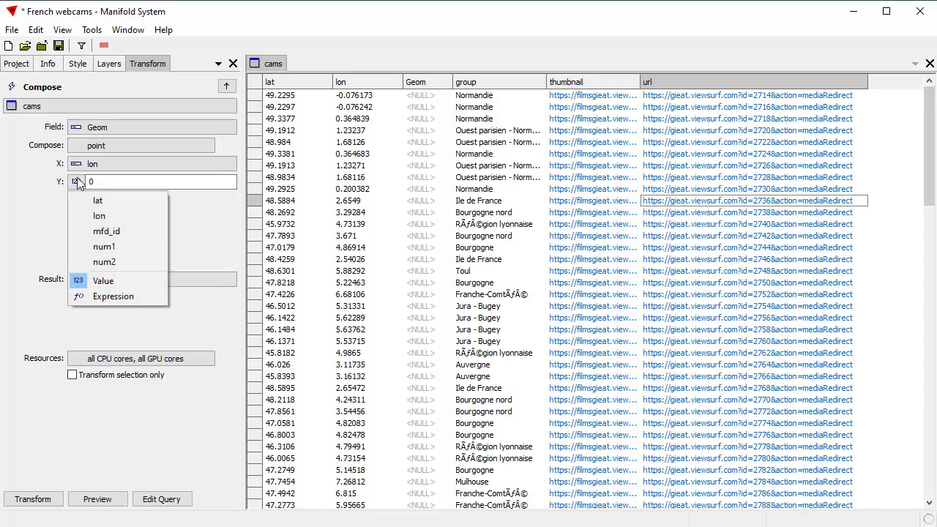
click(97, 202)
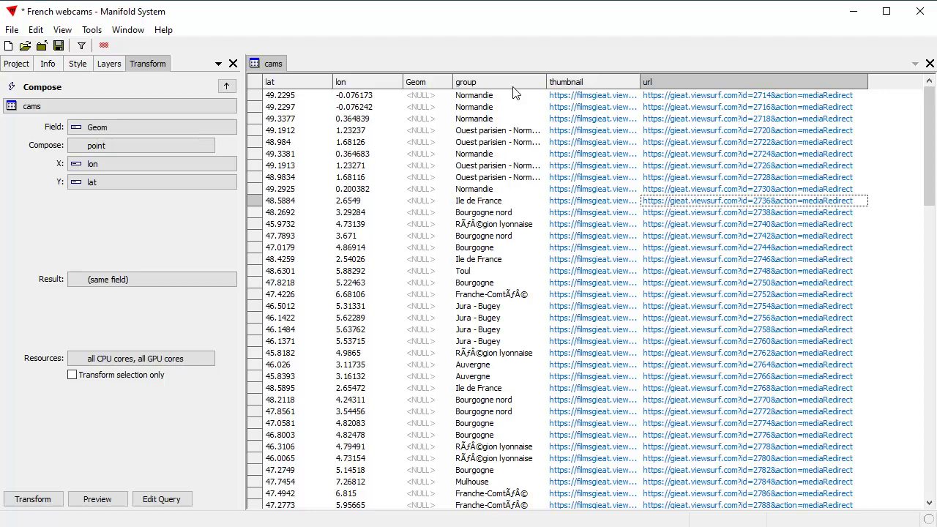
click(33, 501)
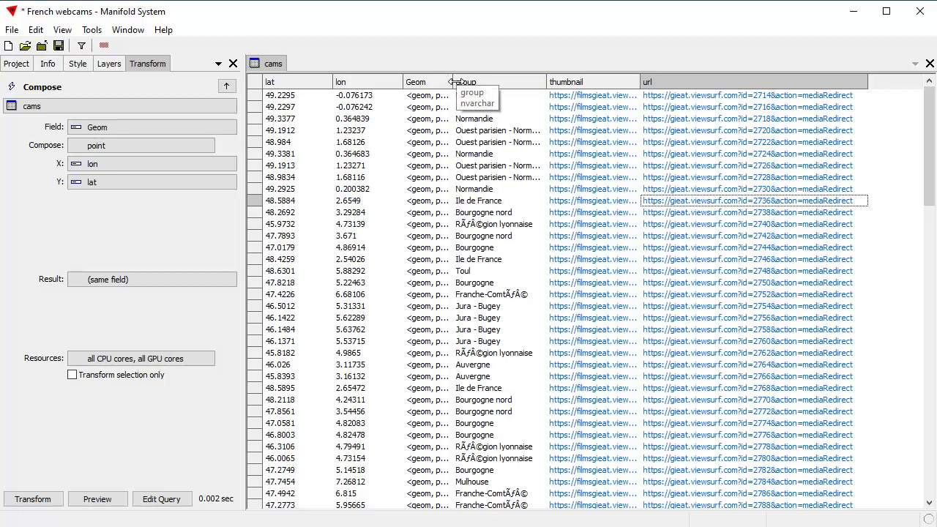
Step: Rename the cams table and its related components to 'cams Table'
click(22, 64)
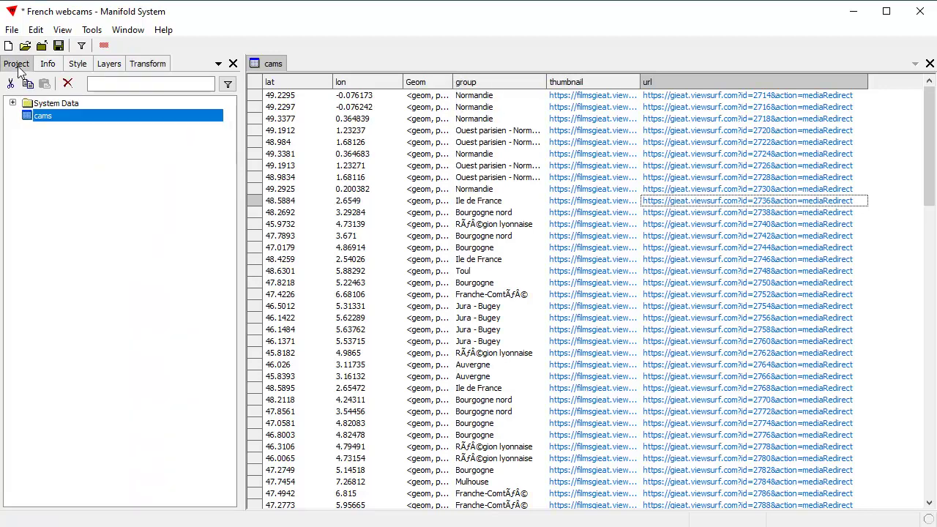
click(61, 119)
right_click(59, 117)
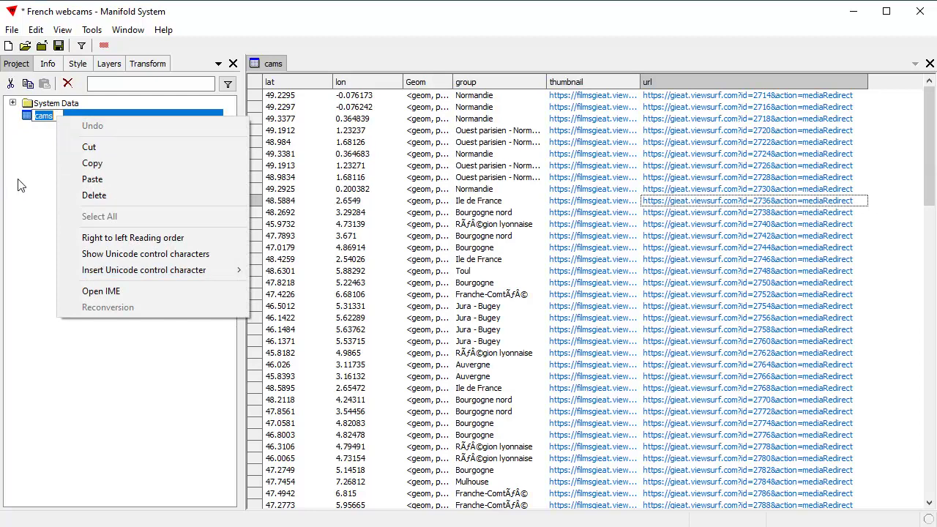
click(53, 183)
right_click(67, 118)
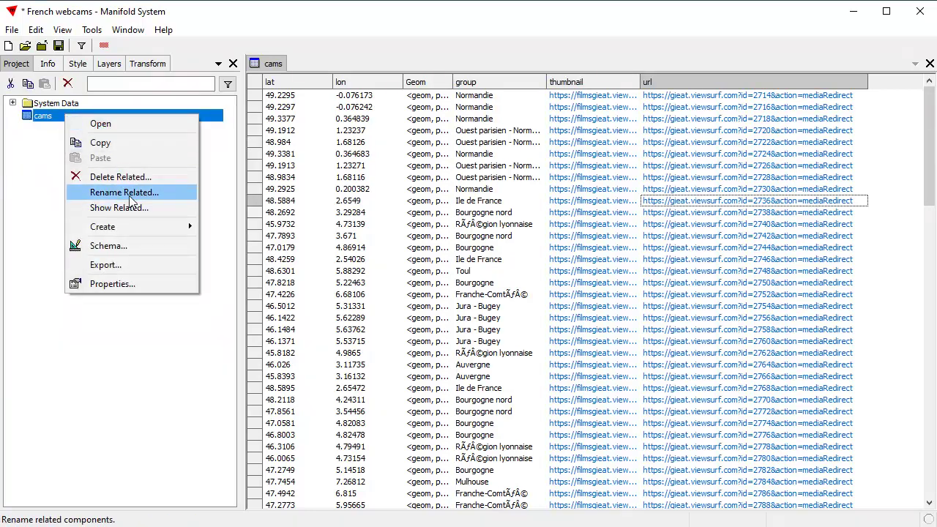
click(133, 196)
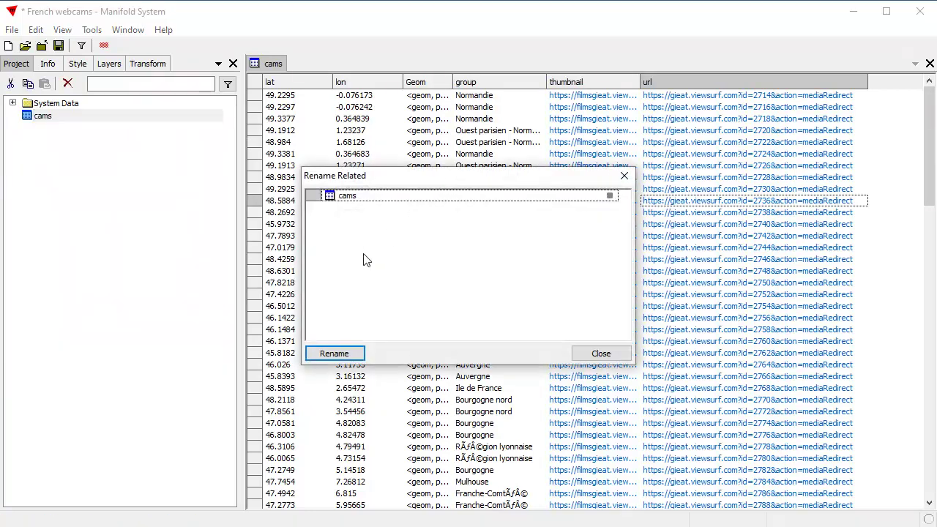
click(370, 201)
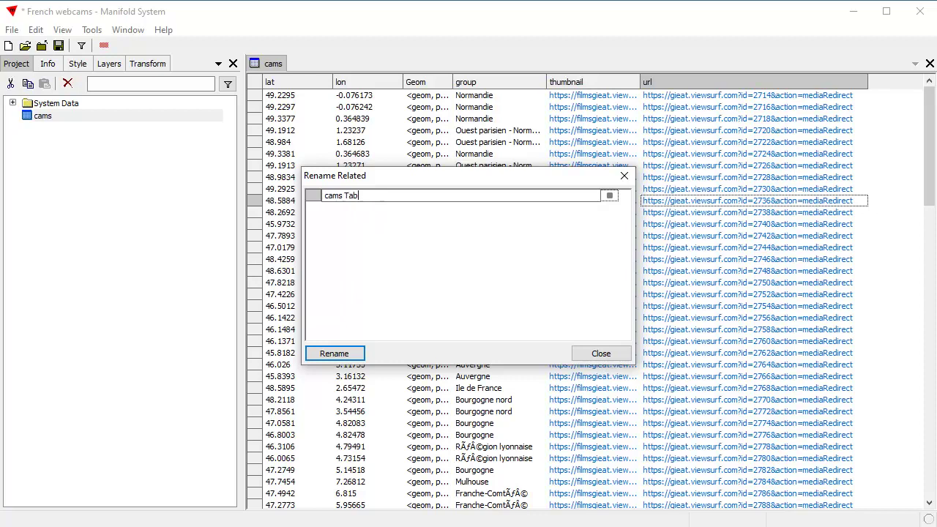
key(Return)
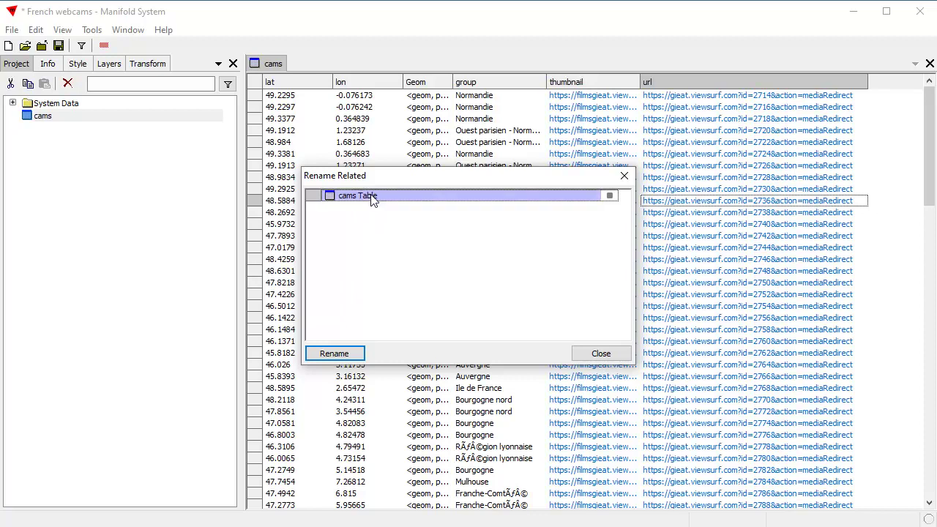
click(334, 352)
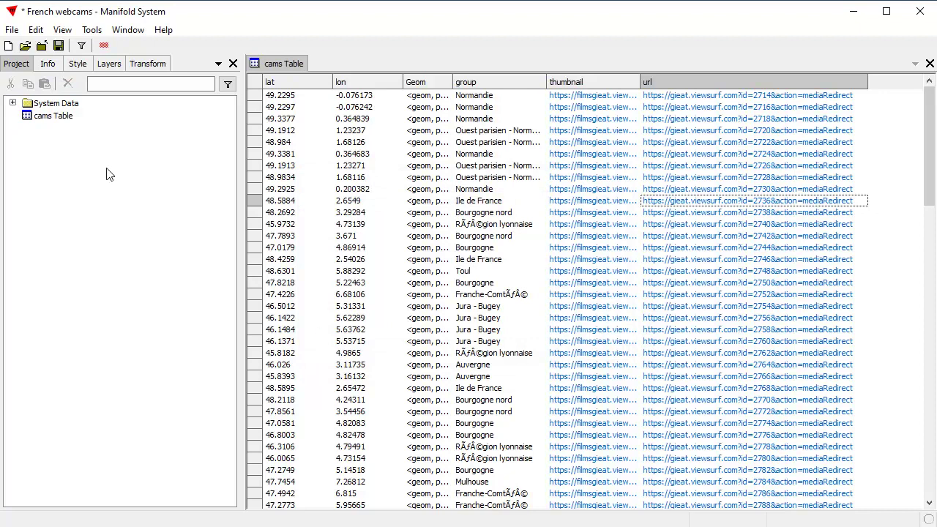
Step: Create a new drawing named 'cams' from the table's Geom field
right_click(48, 116)
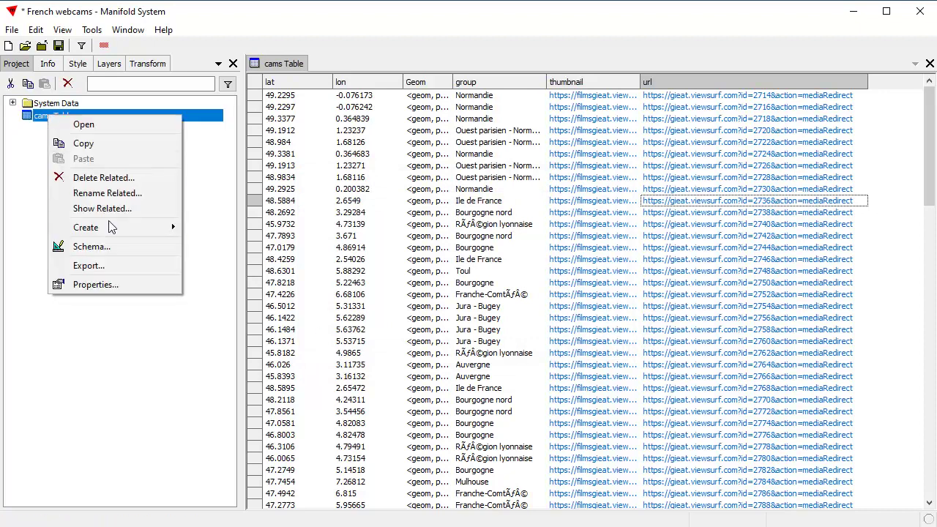
mouse_move(114, 228)
click(228, 243)
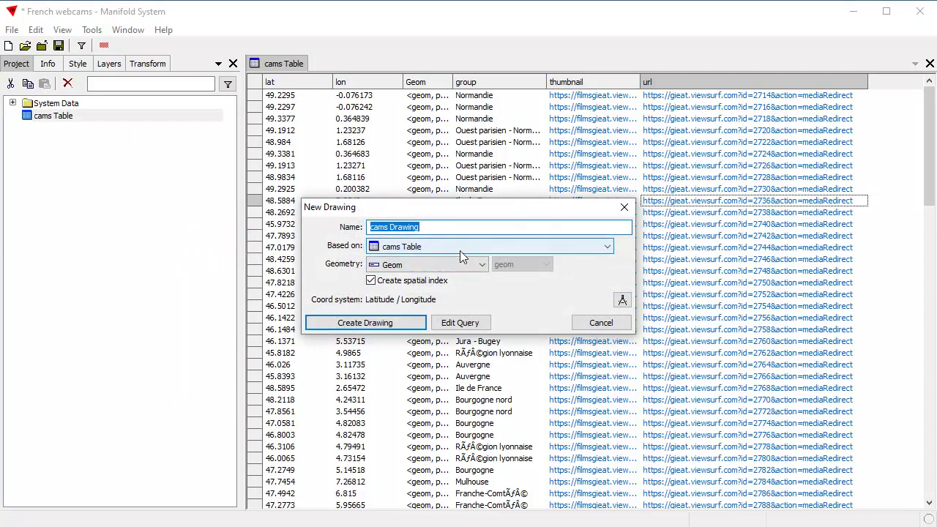
drag(430, 229, 399, 231)
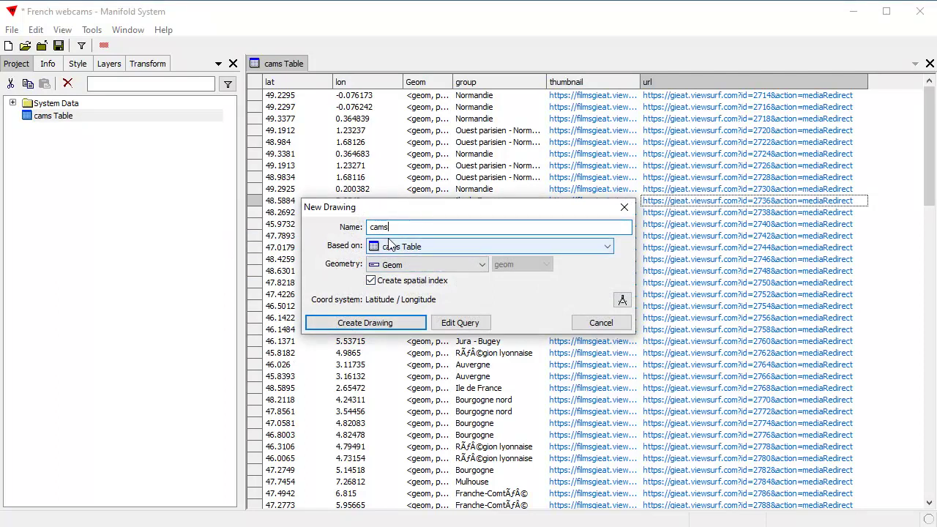
click(369, 322)
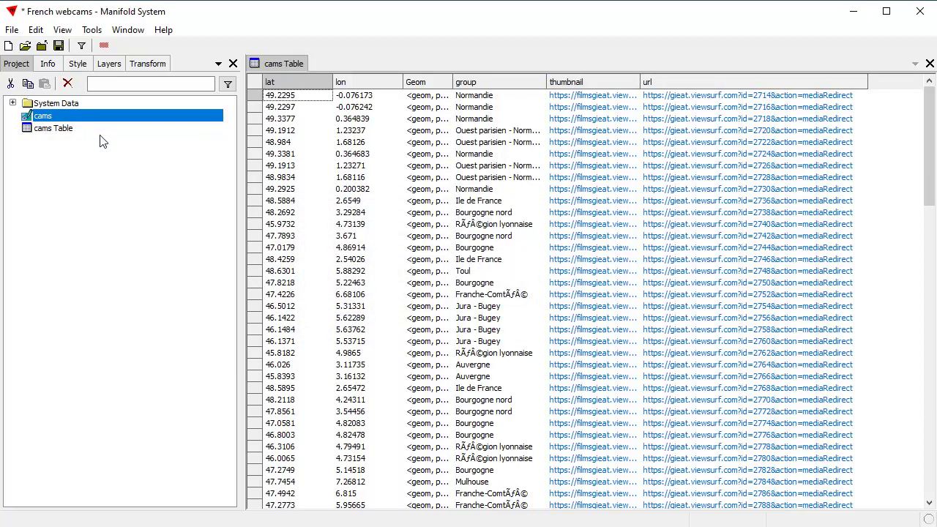
Step: Create a map of the cams drawing over a Bing Maps Street Map base and open it
right_click(60, 114)
mouse_move(123, 228)
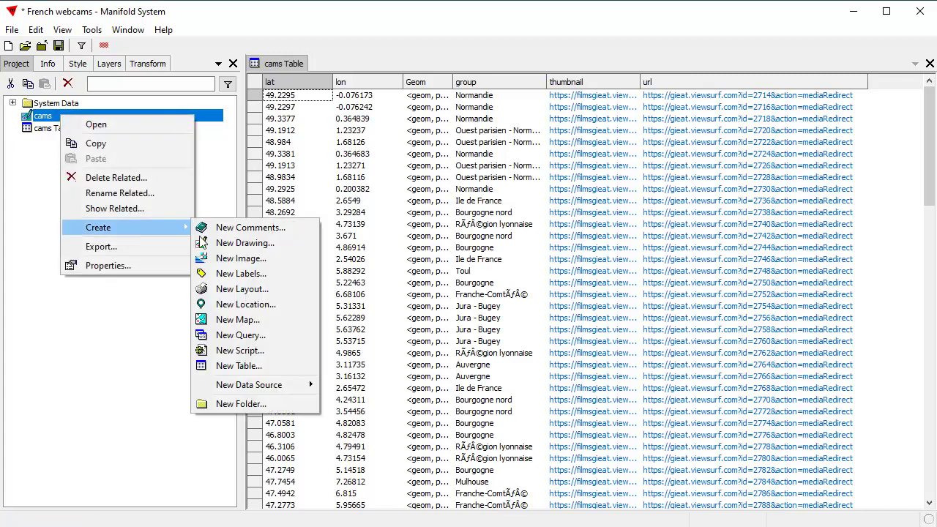
click(255, 320)
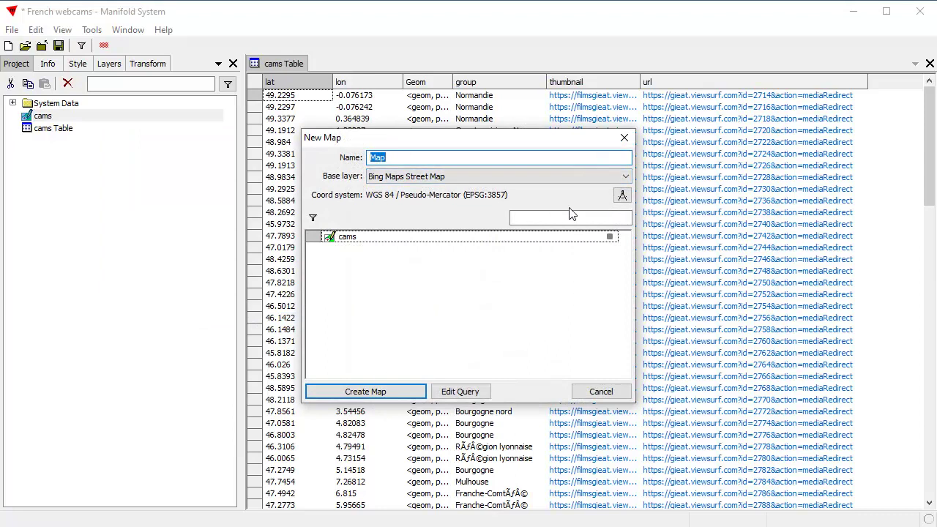
click(382, 391)
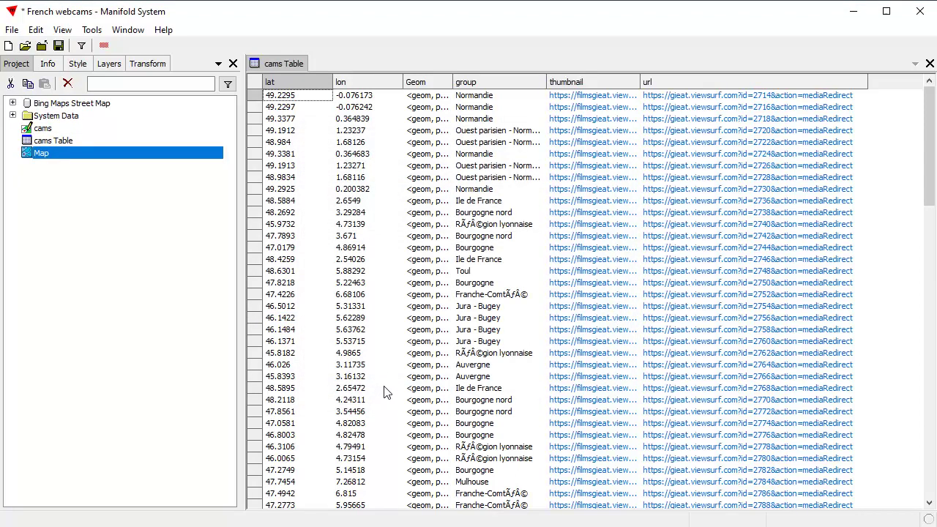
double_click(85, 155)
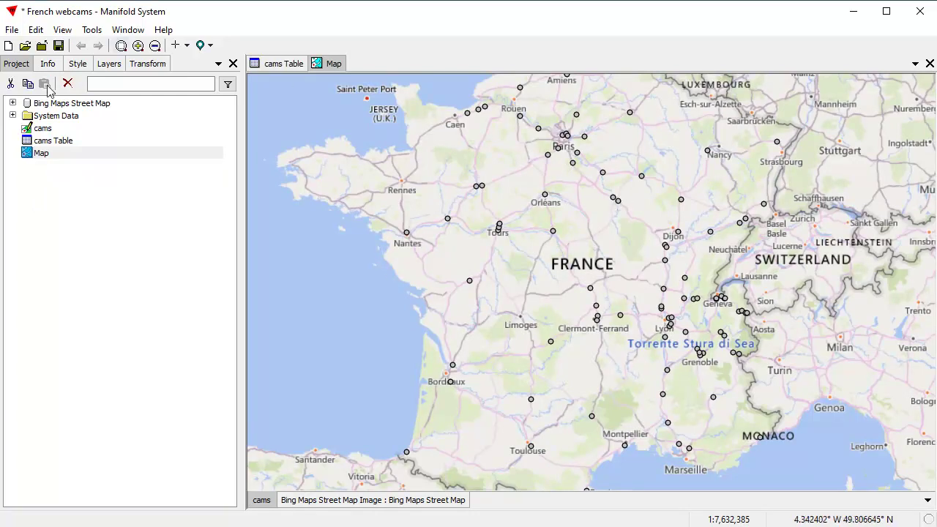
Step: Style the webcam points with green fill at 7 pt size, then zoom toward Paris
click(79, 64)
click(172, 186)
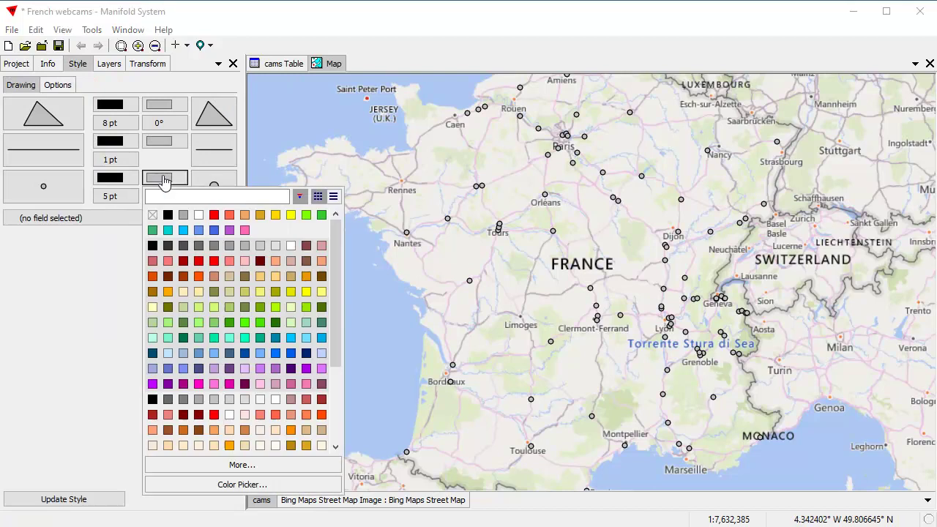
click(306, 213)
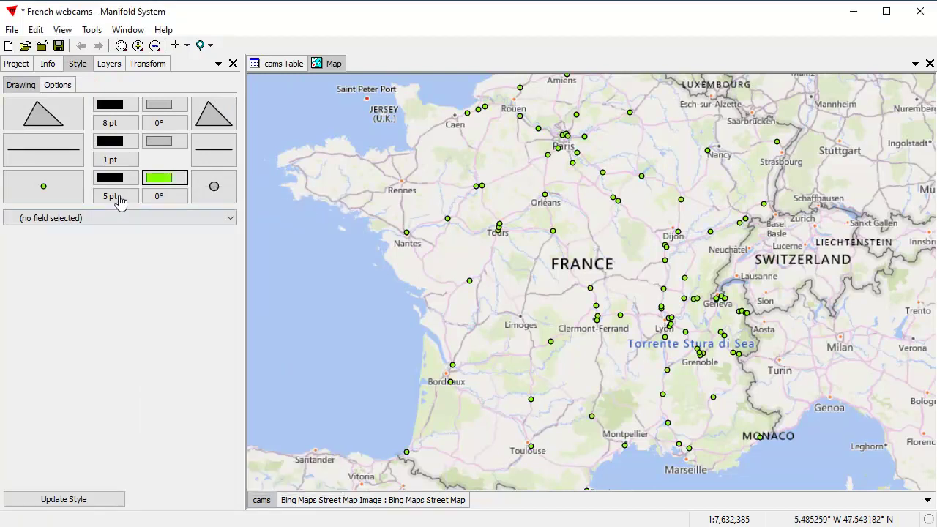
click(117, 196)
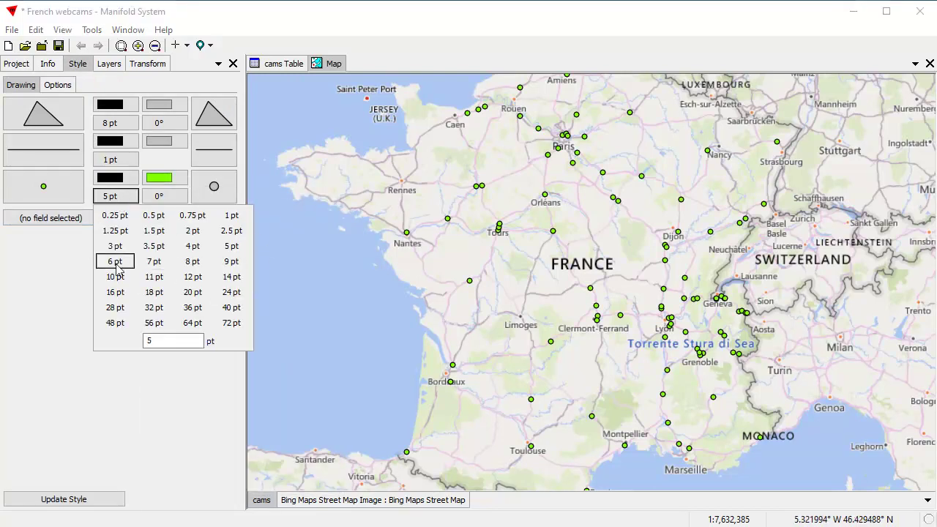
click(153, 261)
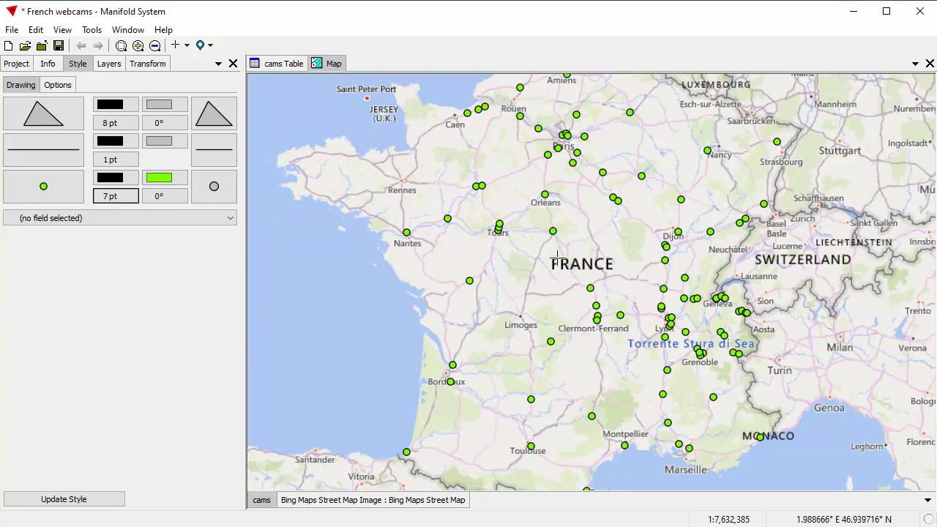
scroll(584, 160, up, 3)
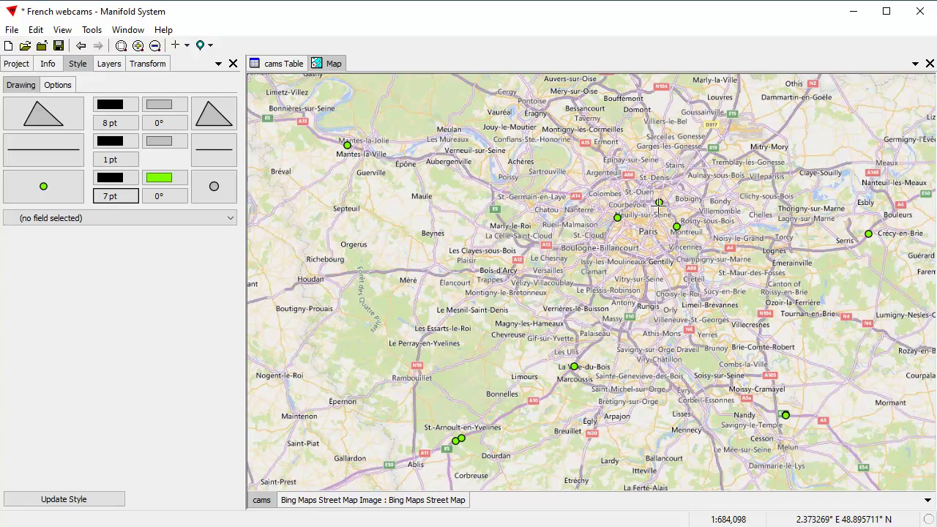
Step: Open the url webcam link of the point near St-Ouen in the browser
click(659, 203)
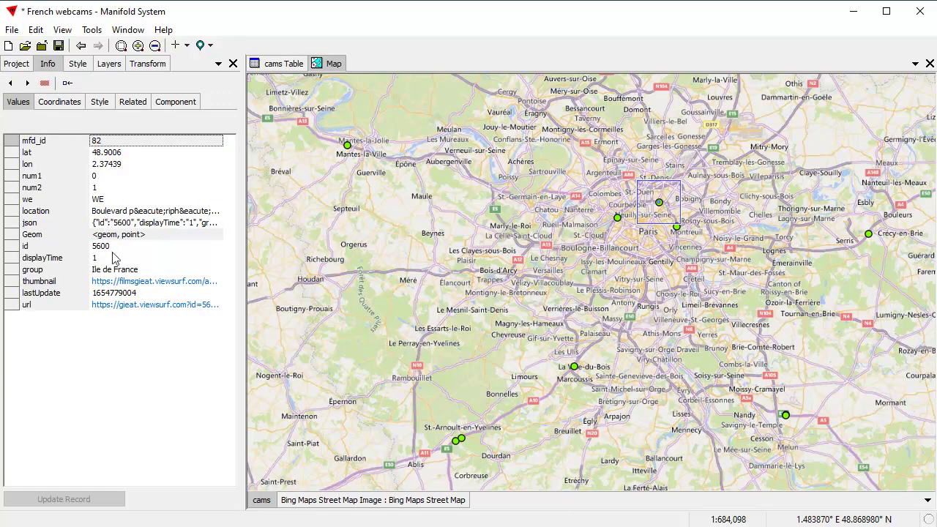
right_click(124, 310)
click(175, 402)
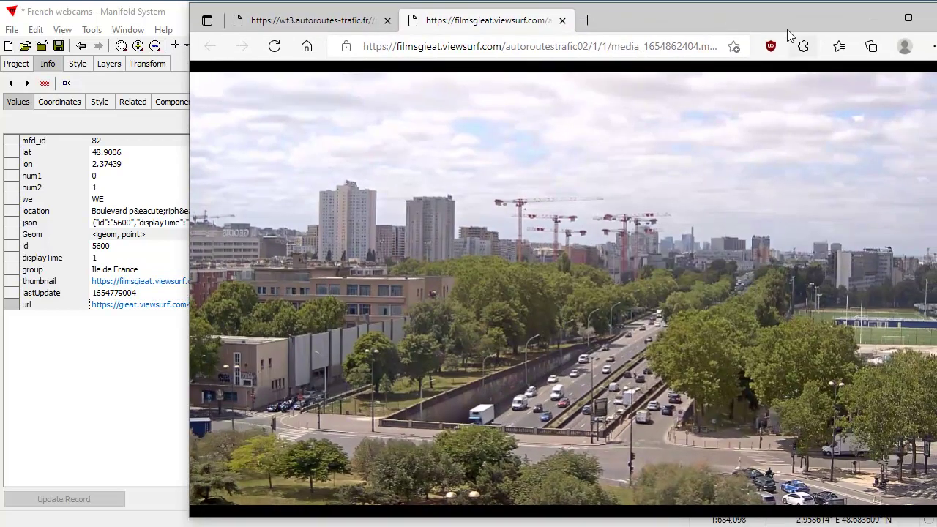
Step: Move the browser aside and zoom the map to the Ponthévrard area
drag(787, 29, 677, 25)
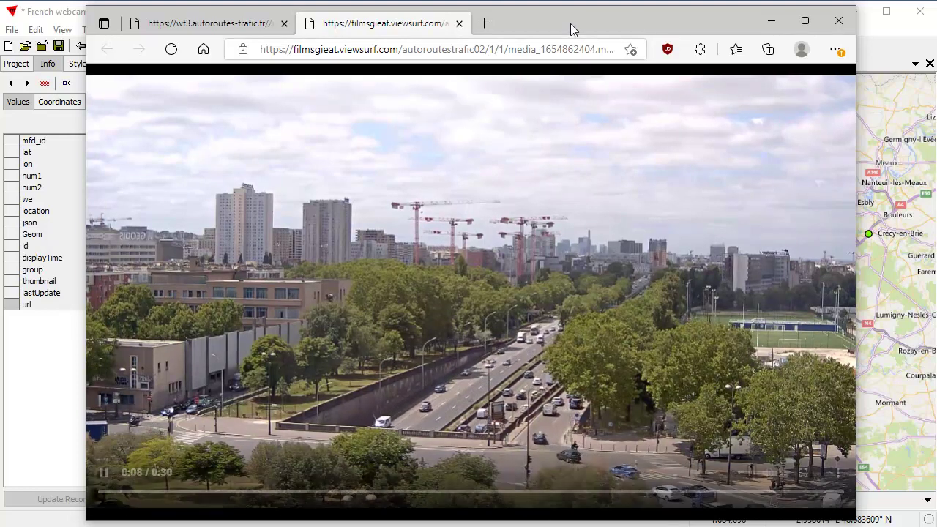
drag(570, 26, 936, 91)
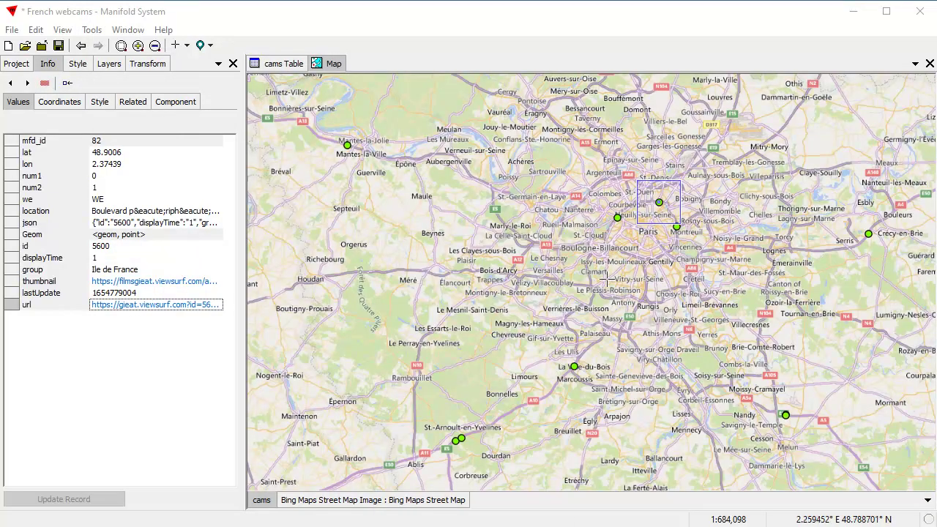
scroll(614, 279, down, 1)
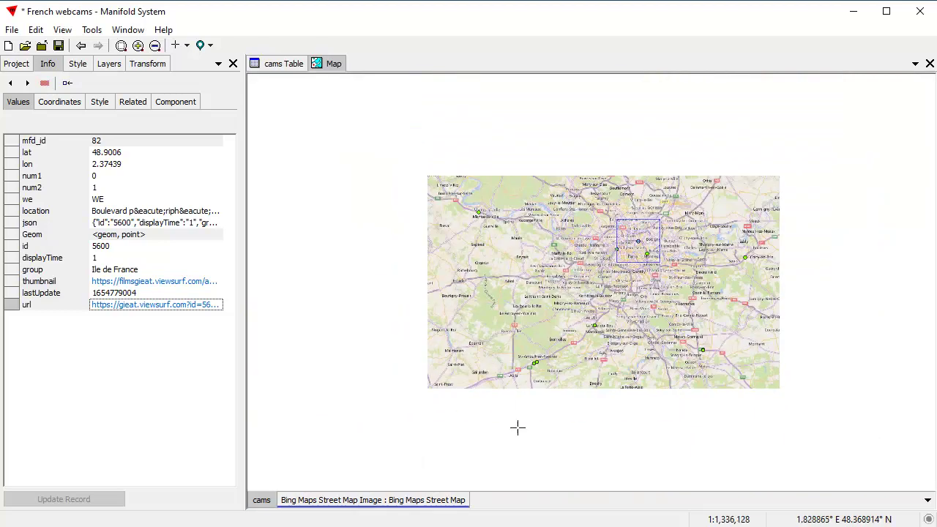
scroll(548, 245, up, 1)
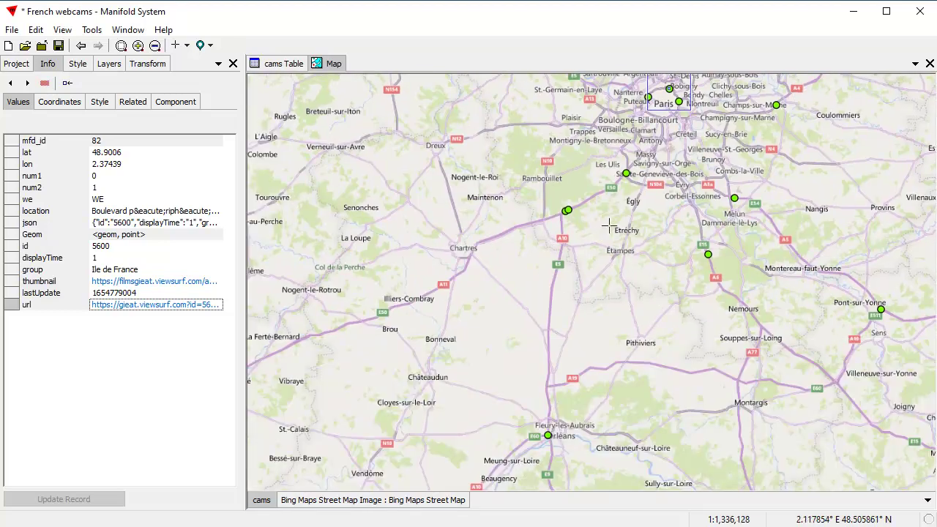
Step: Select the Ponthévrard point on Autoroute A10 and open its url link
scroll(577, 220, up, 4)
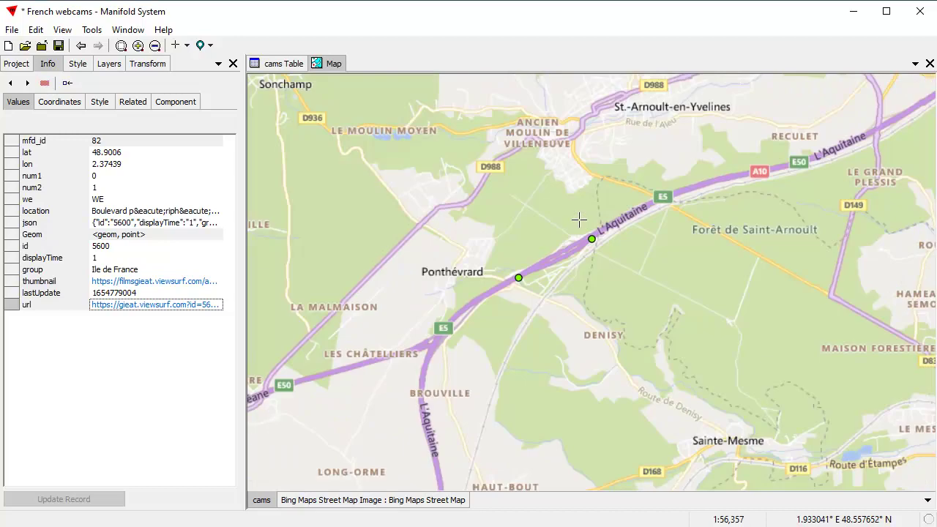
right_click(519, 277)
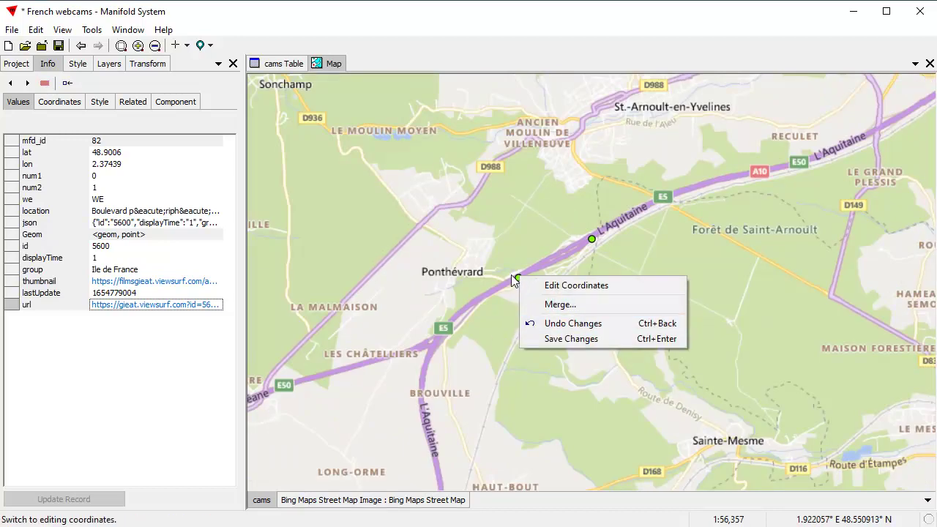
click(517, 278)
click(517, 277)
right_click(169, 311)
click(200, 401)
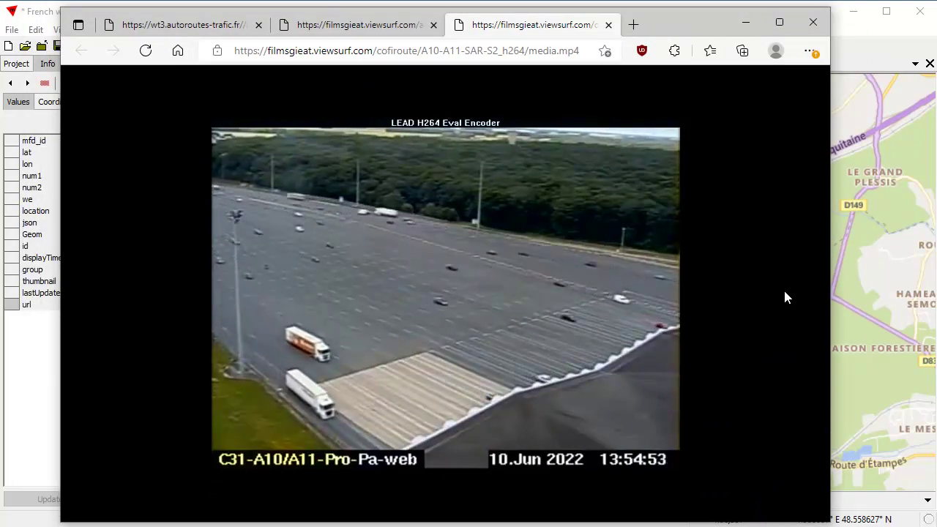
Step: Watch the A10/A11 toll-plaza video, then drag Edge off the right edge
mouse_move(585, 156)
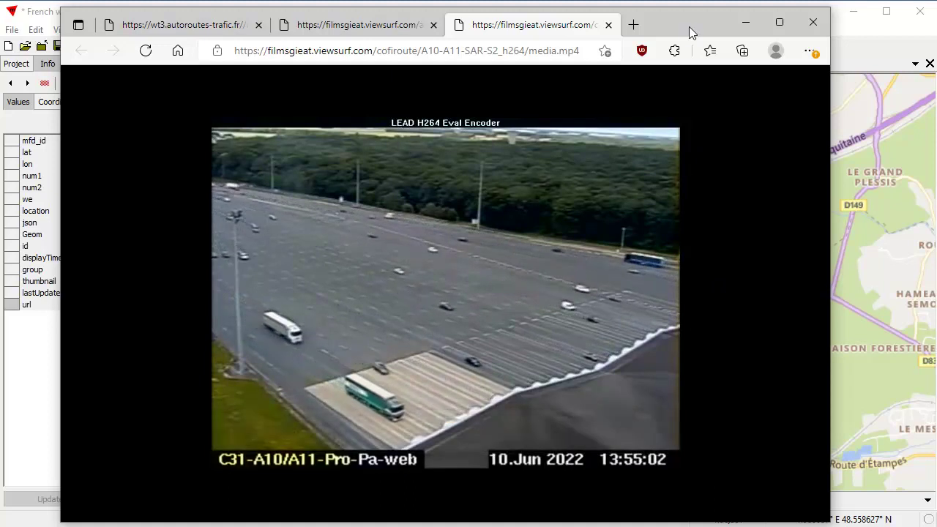
drag(669, 26, 936, 26)
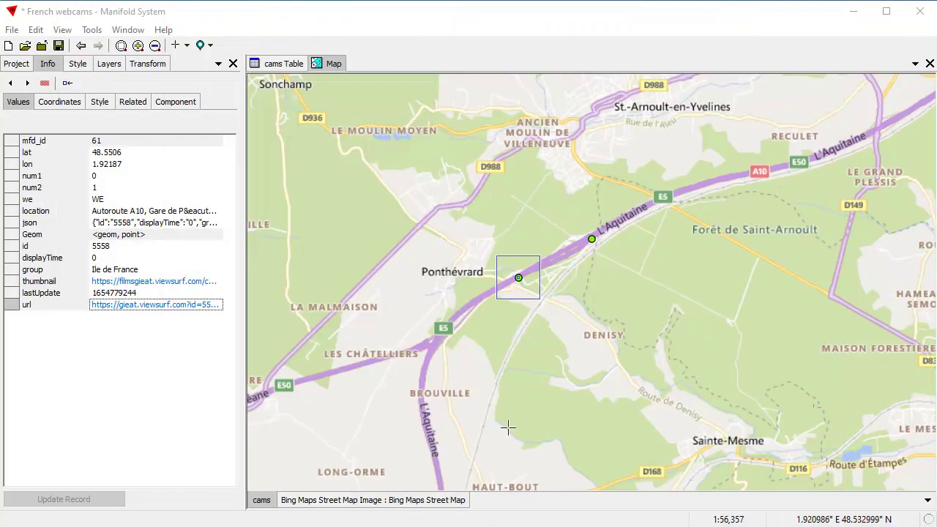
Step: Zoom and pan to the Riviera, then open webcam 6984's url near Monaco
double_click(262, 501)
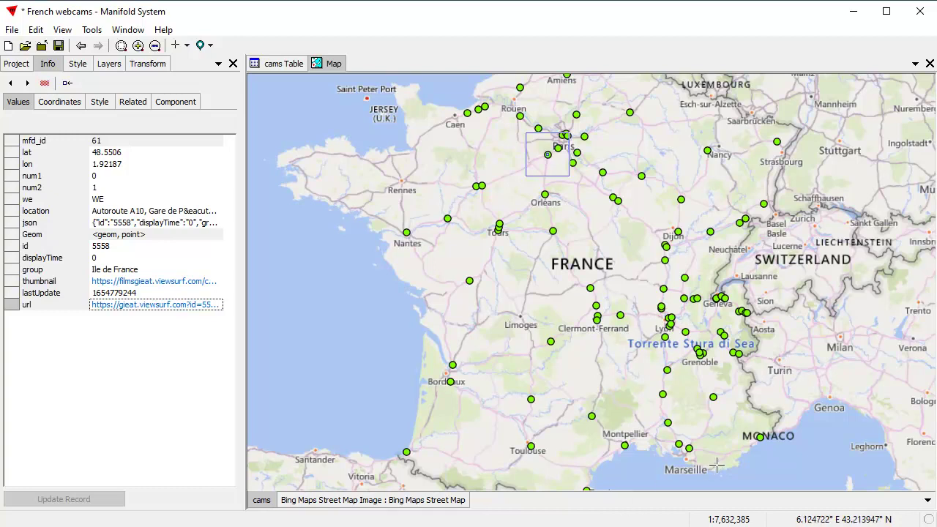
drag(672, 435, 700, 459)
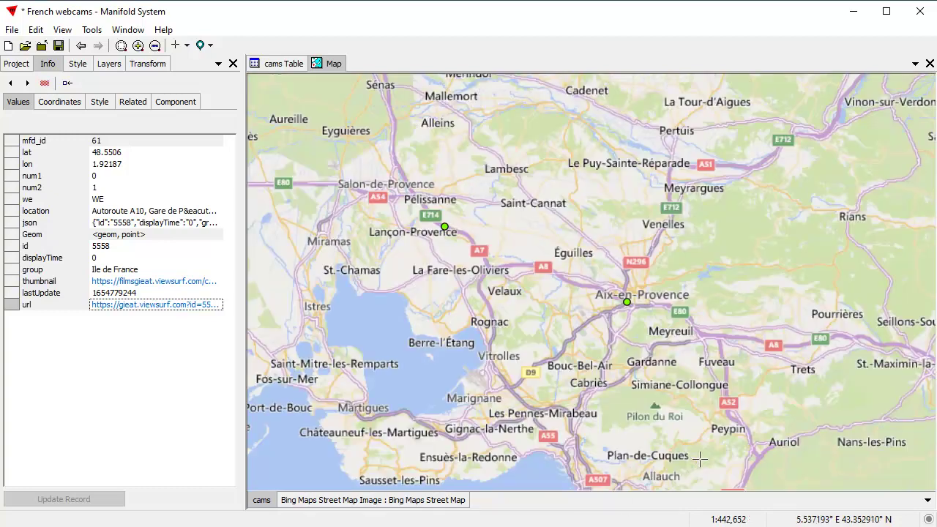
drag(618, 382, 567, 138)
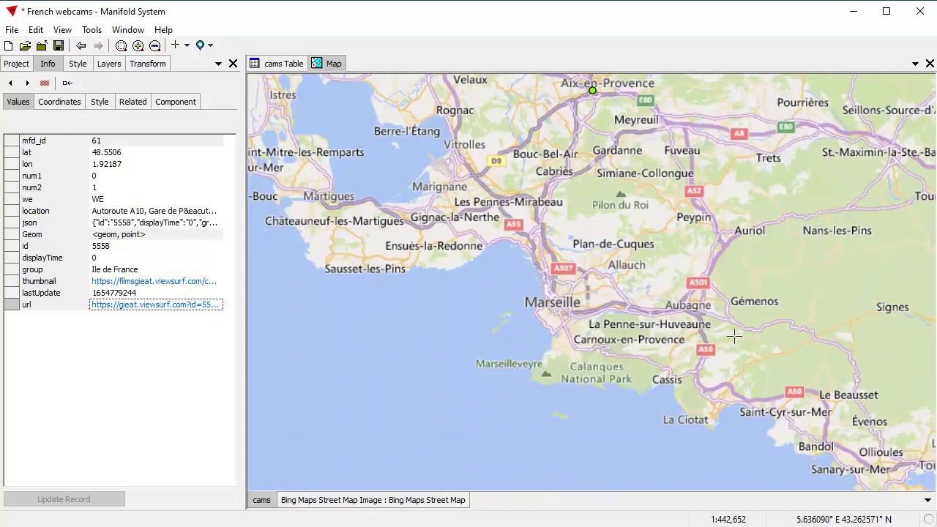
drag(729, 356, 578, 80)
scroll(608, 298, down, 2)
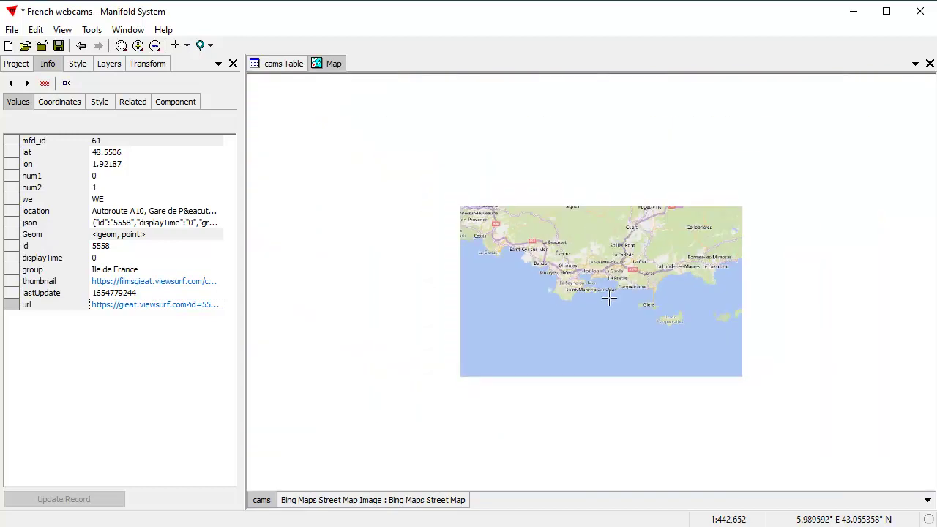
scroll(671, 243, down, 3)
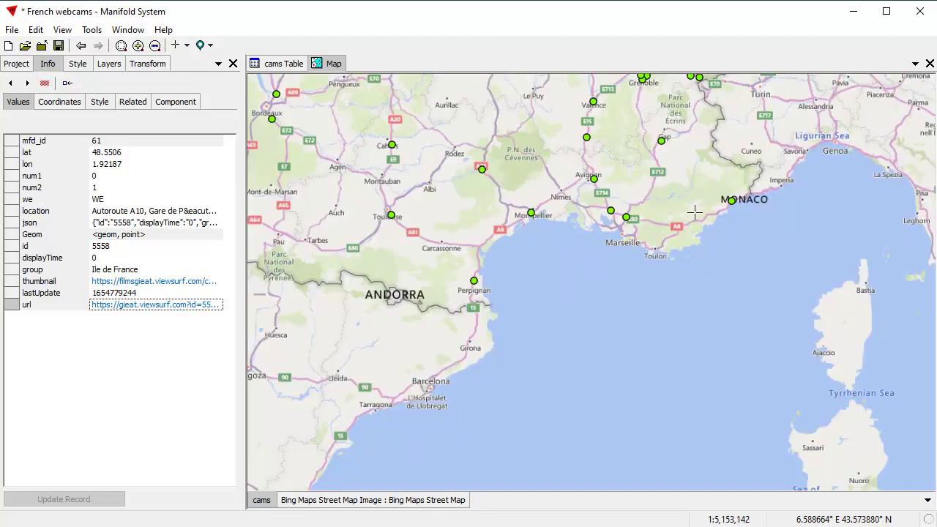
click(731, 199)
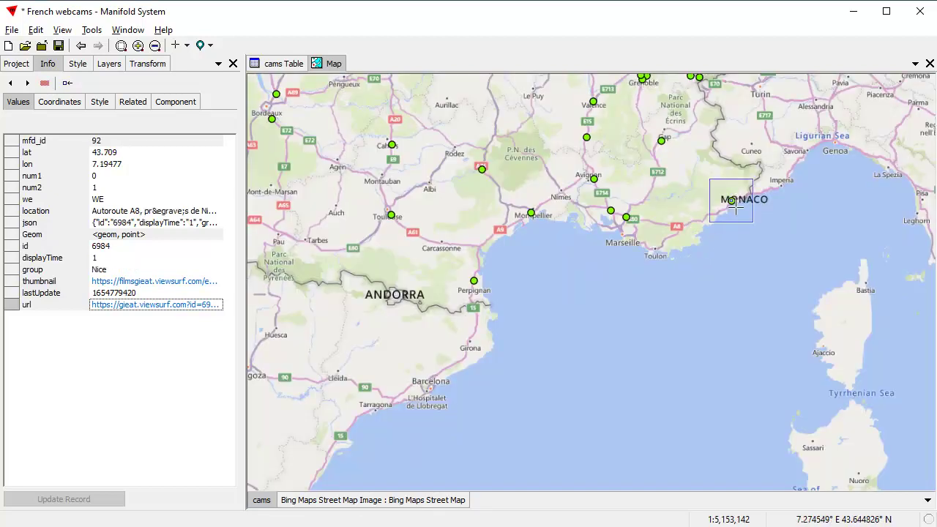
right_click(156, 306)
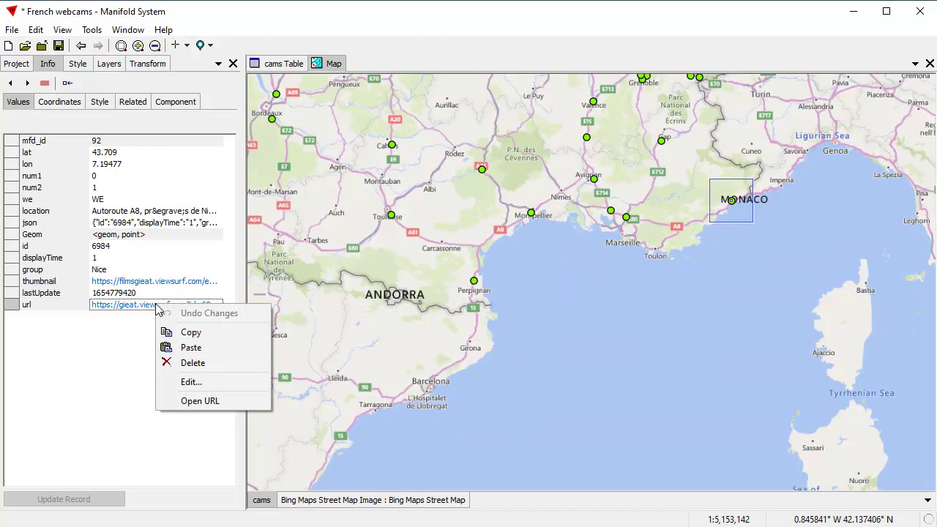
click(188, 400)
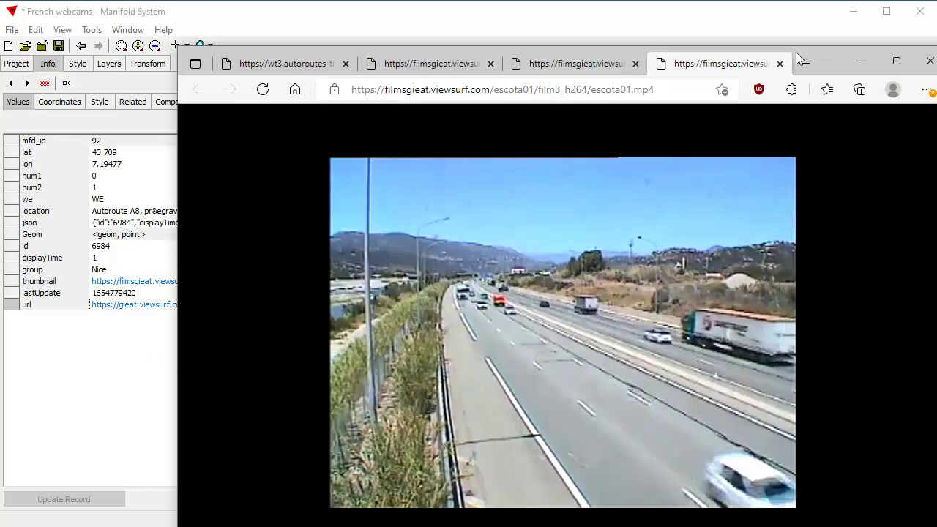
Step: Watch the A8 Monaco webcam video in Edge, then switch back with Alt+Tab
drag(796, 52, 696, 27)
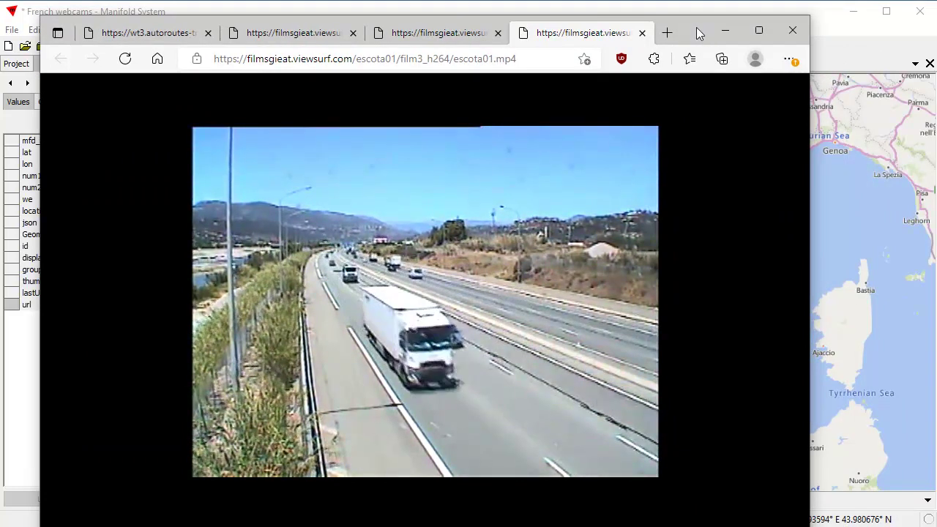
drag(696, 32, 936, 30)
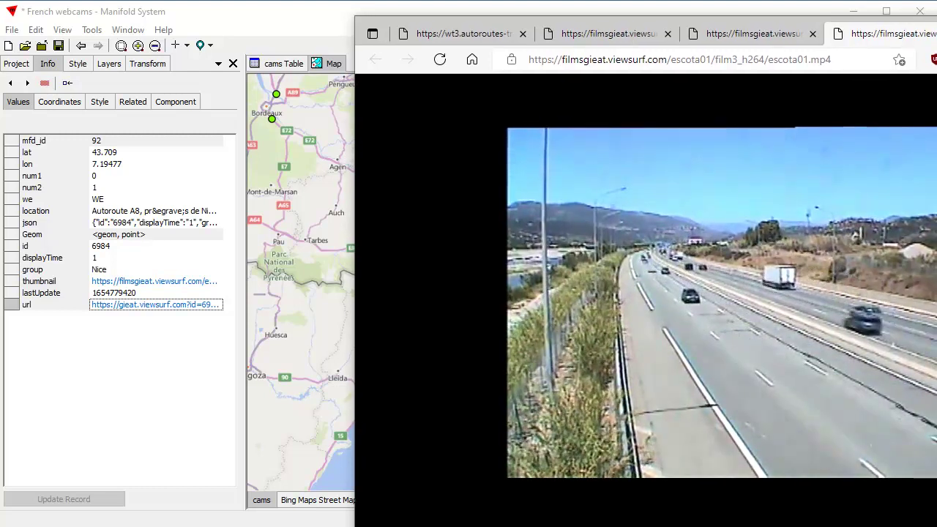
key(alt+Tab)
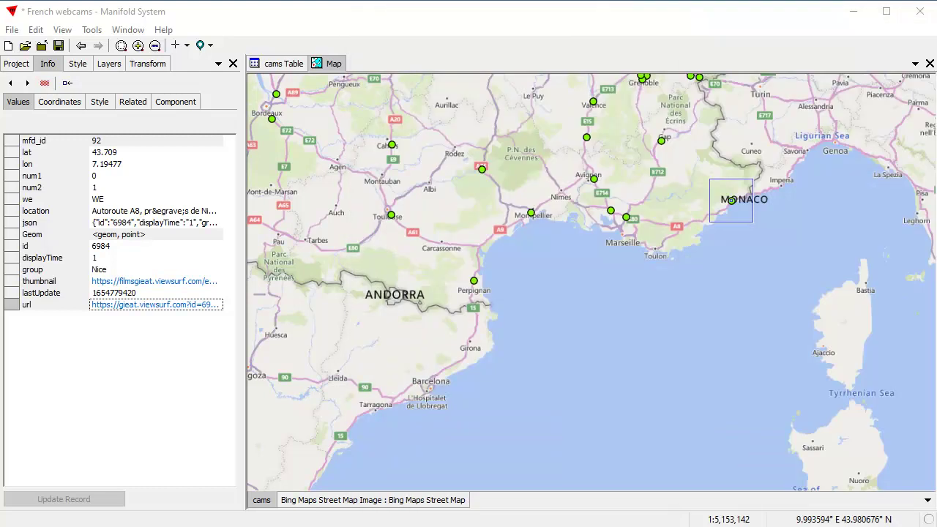
Step: Show the location field as a widened column in the cams Table
click(278, 64)
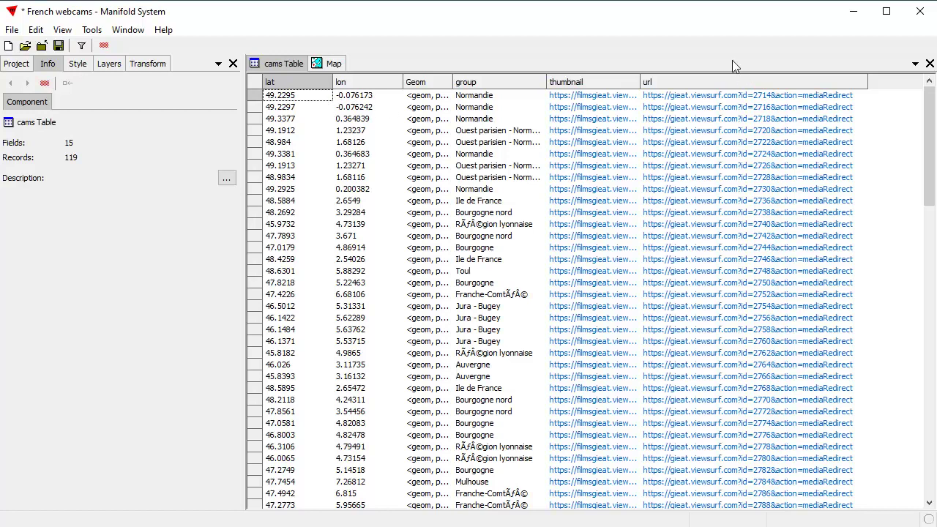
click(114, 65)
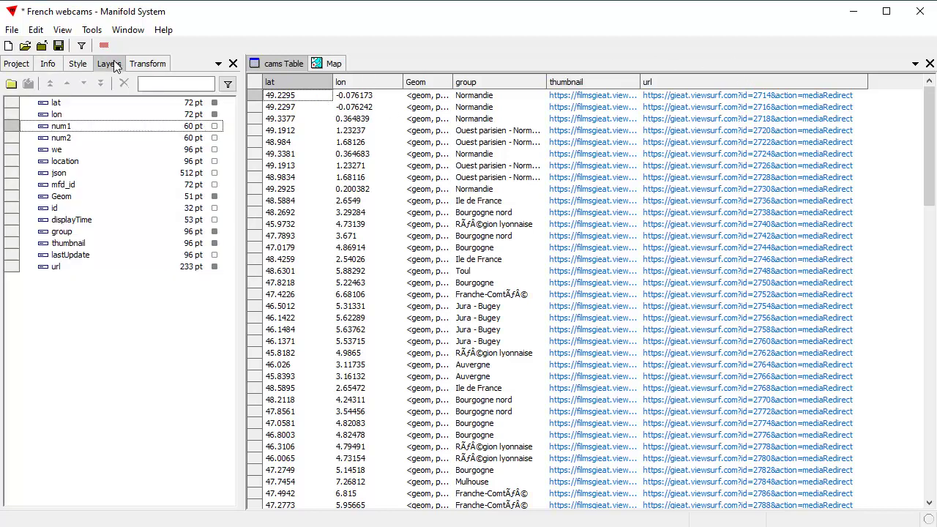
click(214, 161)
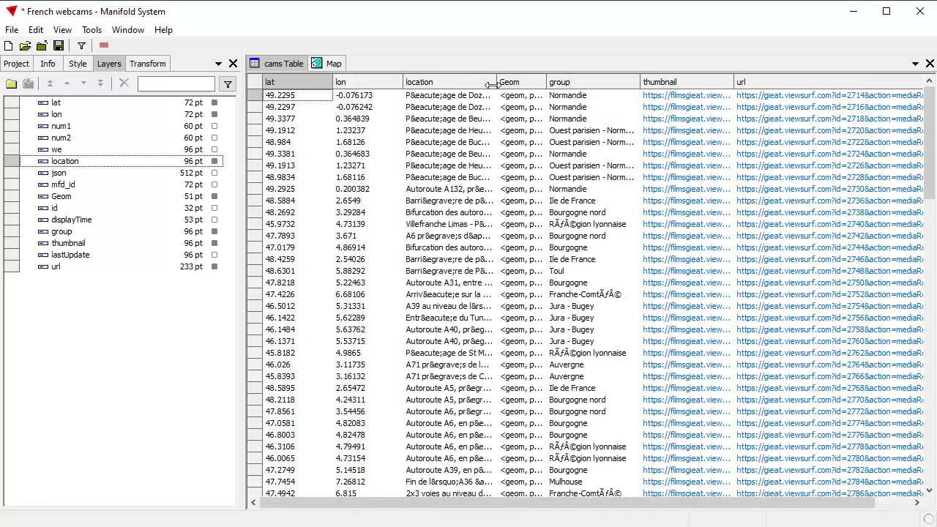
drag(498, 83, 717, 86)
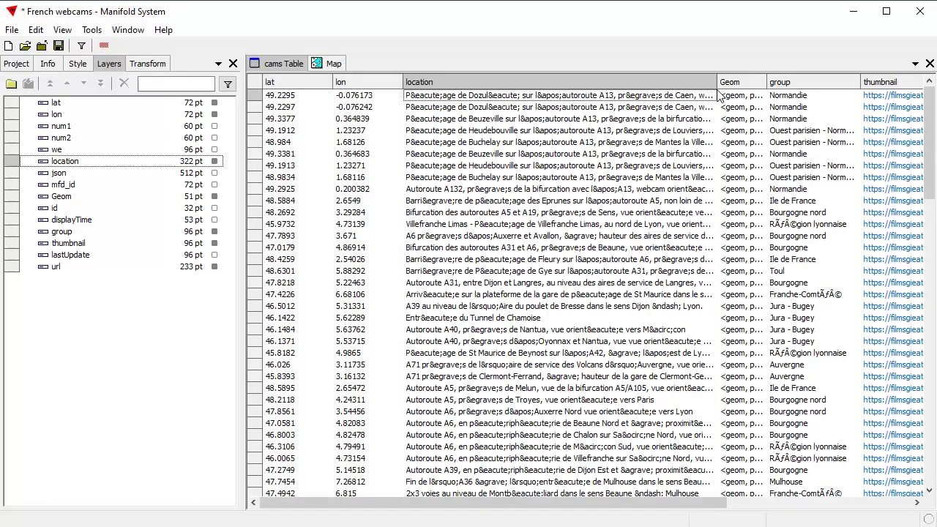
Step: Copy the &eacute; code from row 1's location text, then open Transform
double_click(434, 100)
drag(444, 100, 418, 100)
right_click(424, 99)
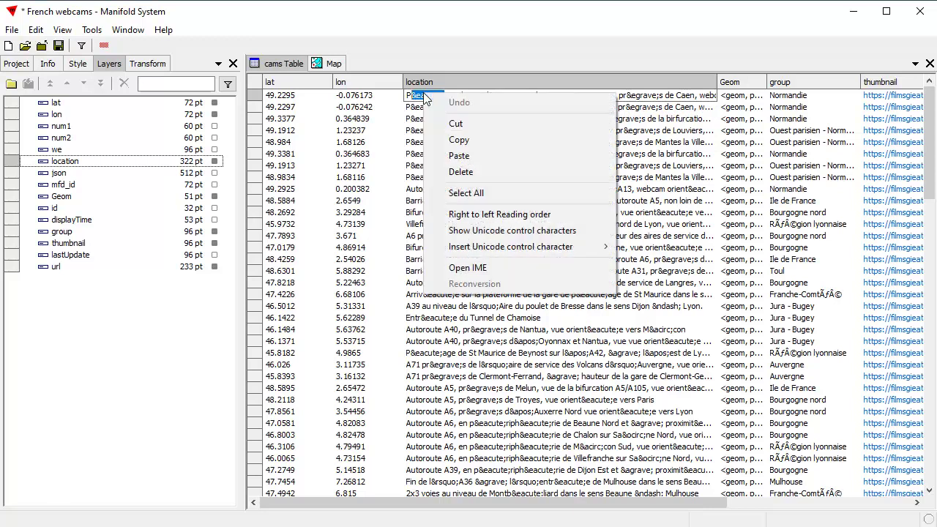
click(468, 139)
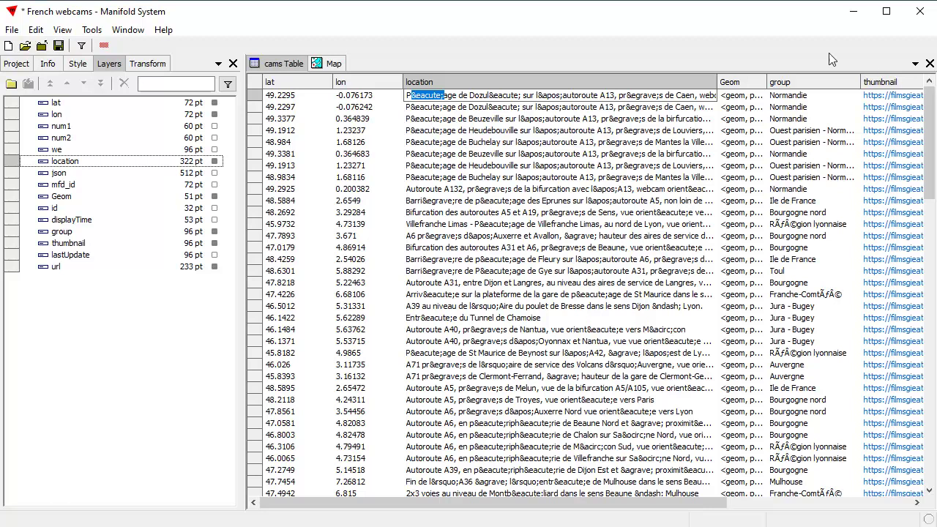
click(151, 64)
Step: Add a Replace : text transform on the location field searching for &eacute;
click(227, 87)
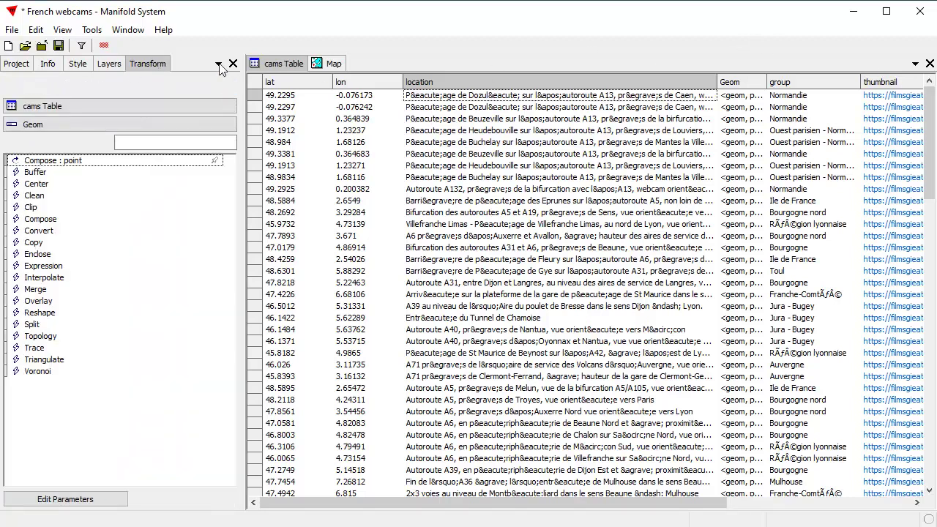
click(35, 126)
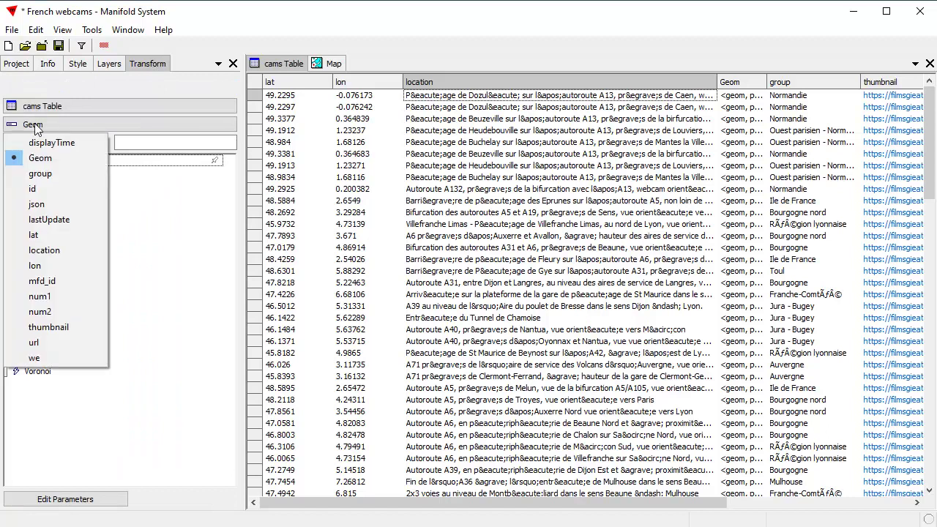
click(42, 249)
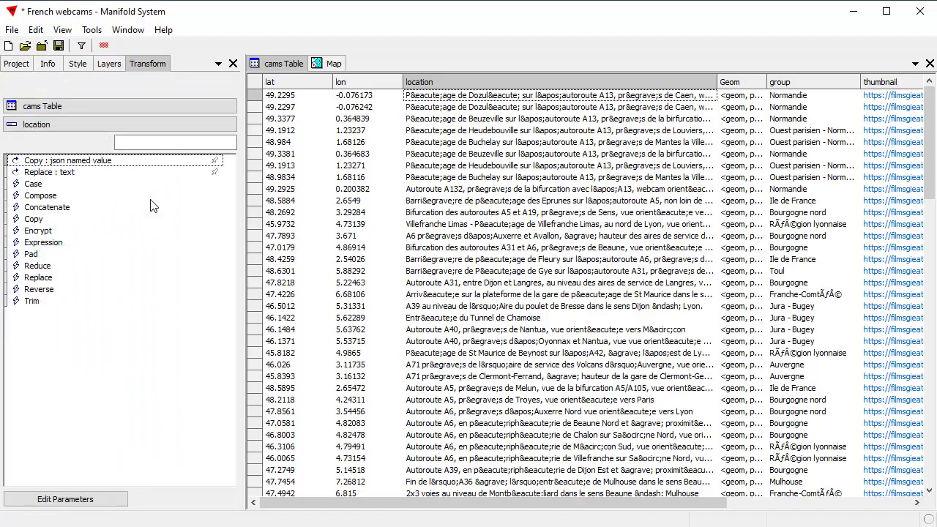
double_click(69, 173)
click(133, 163)
key(ctrl+v)
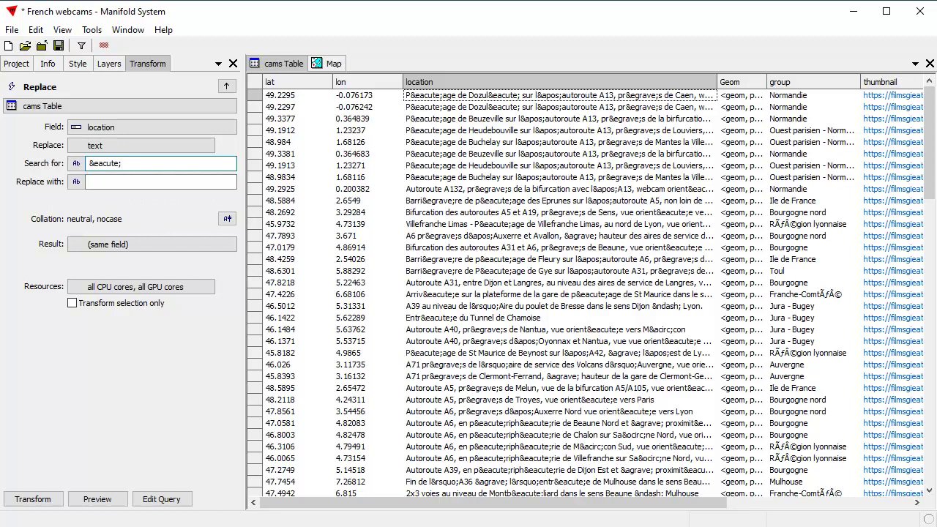
Step: Copy the é character from the browser's entity chart and return to the cams table
key(alt+Tab)
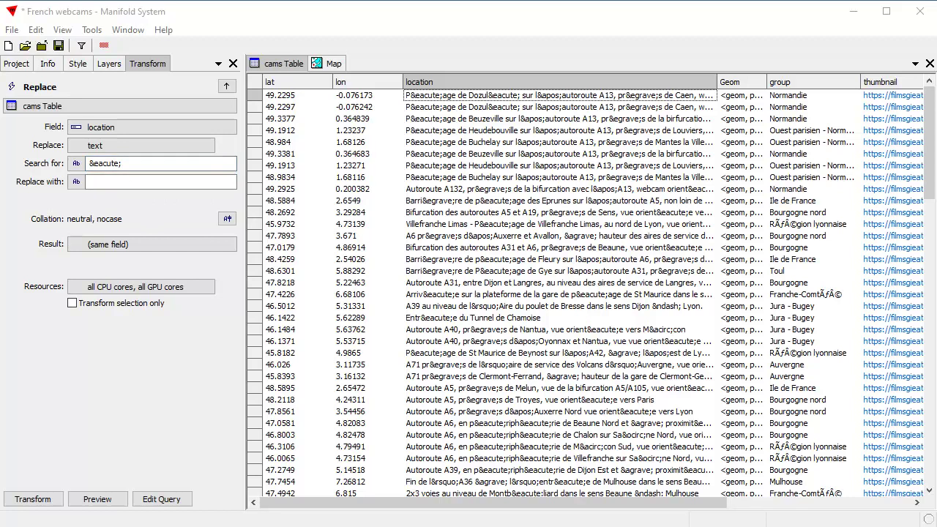
drag(750, 20, 707, 57)
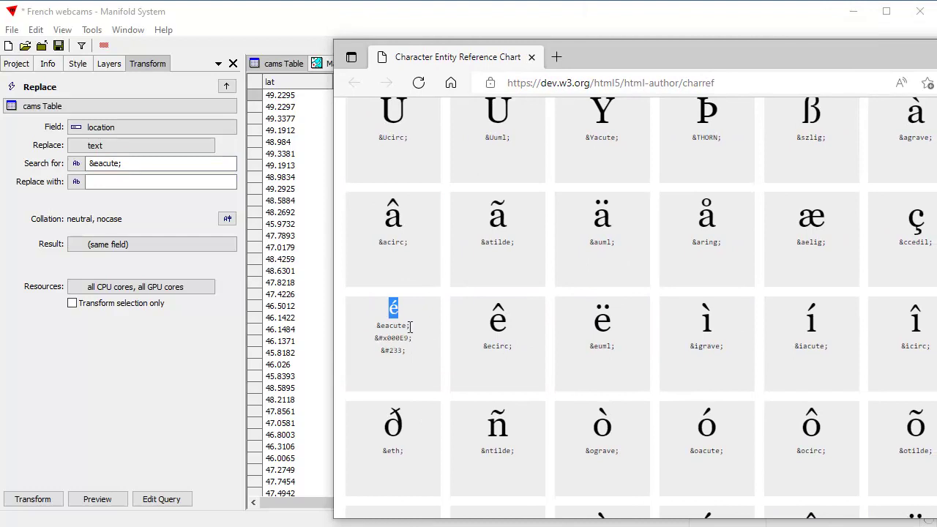
right_click(393, 308)
click(414, 320)
drag(619, 54, 658, 59)
key(alt+Tab)
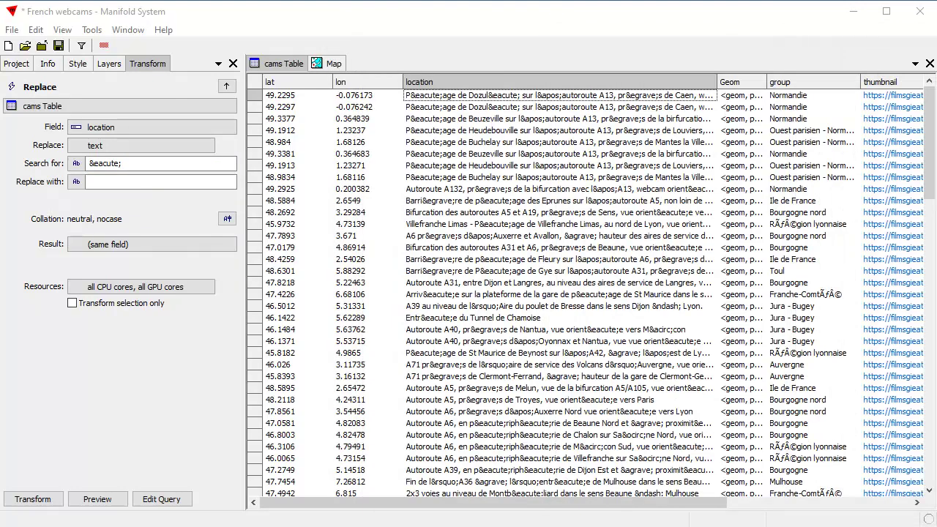
Step: Paste é as the replacement text, run the transform on location, and show the Map
right_click(124, 181)
click(146, 243)
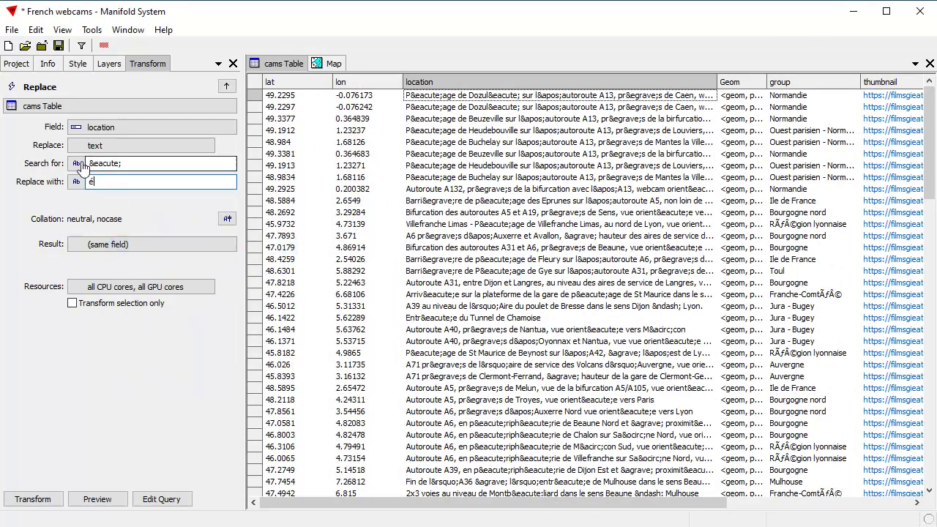
click(57, 501)
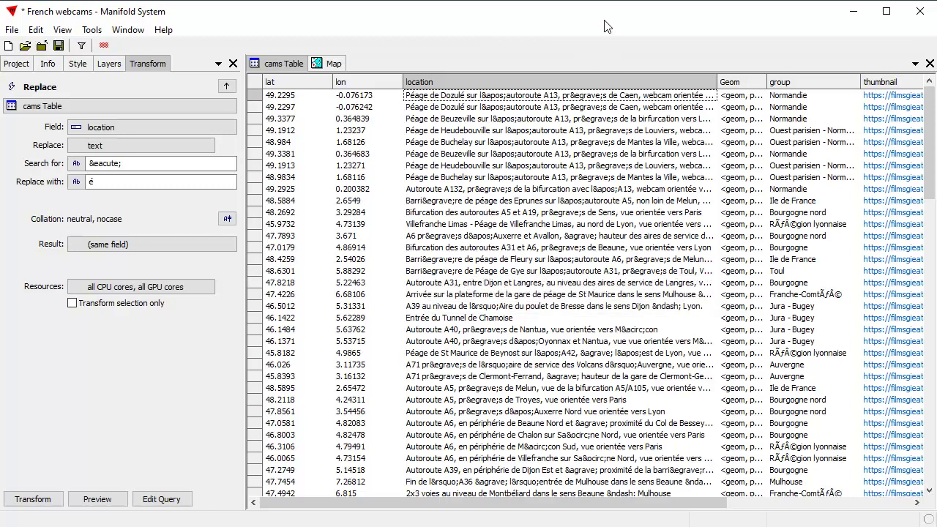
click(334, 64)
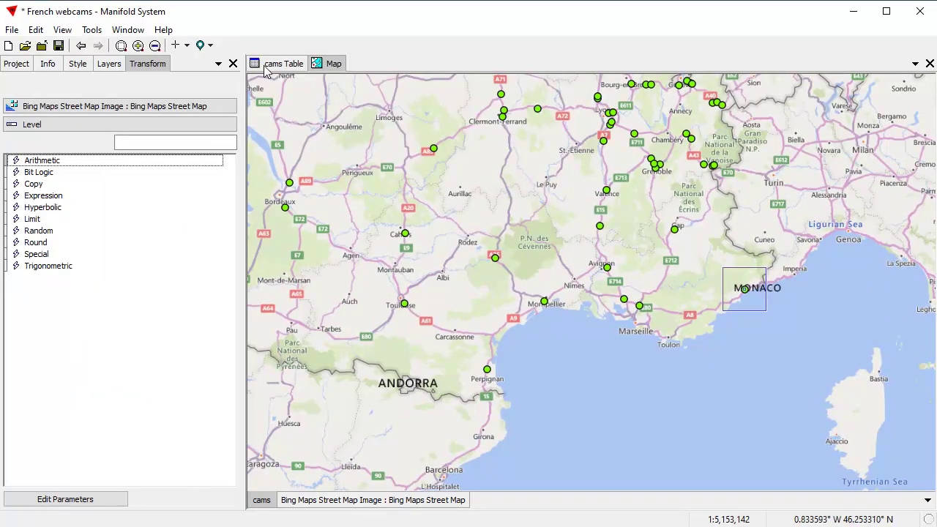
Step: From the cams table's url column, open the aprr46/media.mp4 webcam link in the browser
click(278, 64)
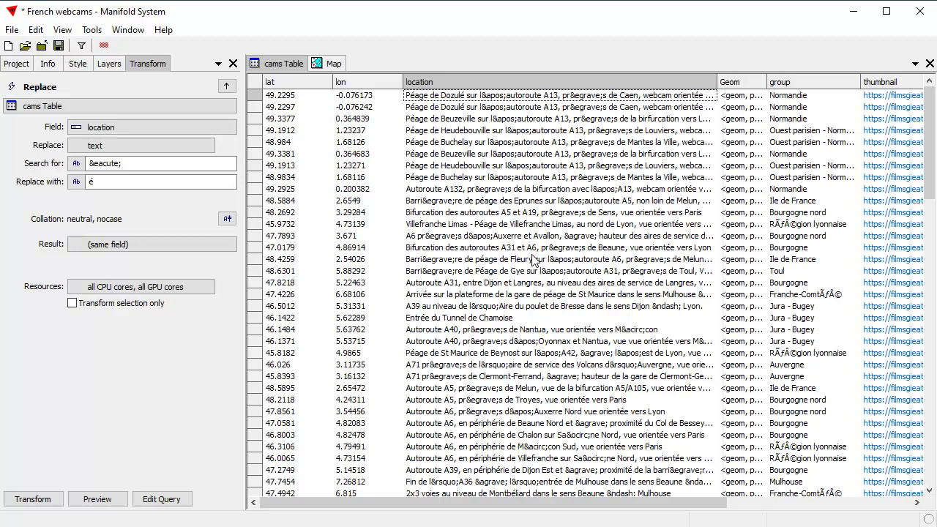
drag(707, 503, 903, 513)
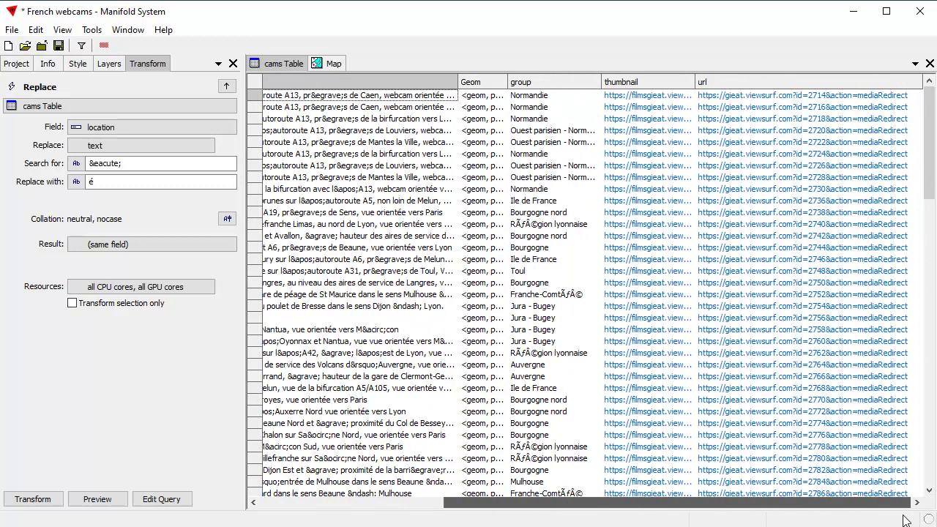
right_click(748, 100)
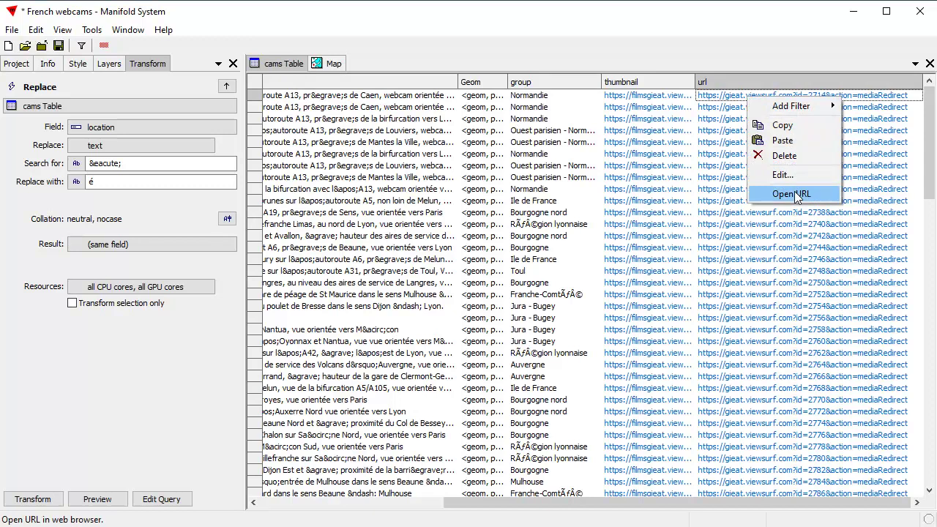
click(447, 504)
drag(447, 504, 362, 511)
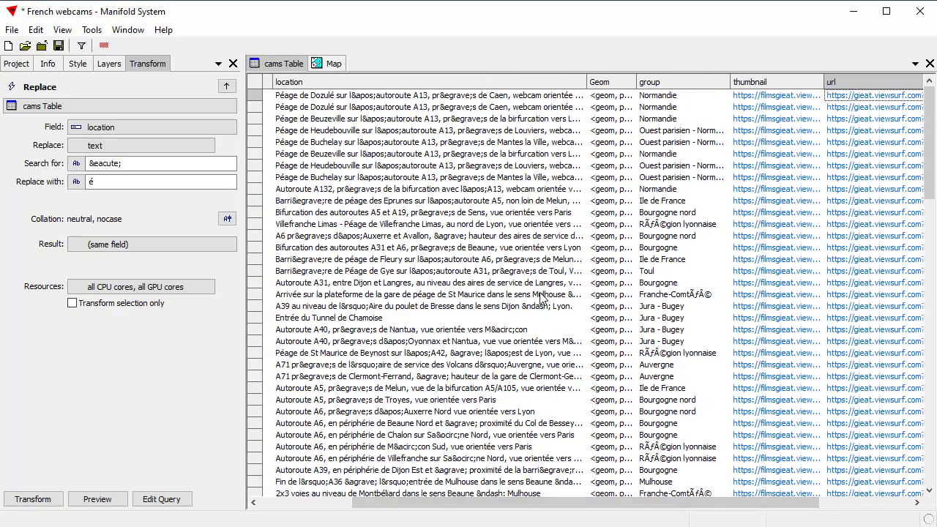
right_click(861, 286)
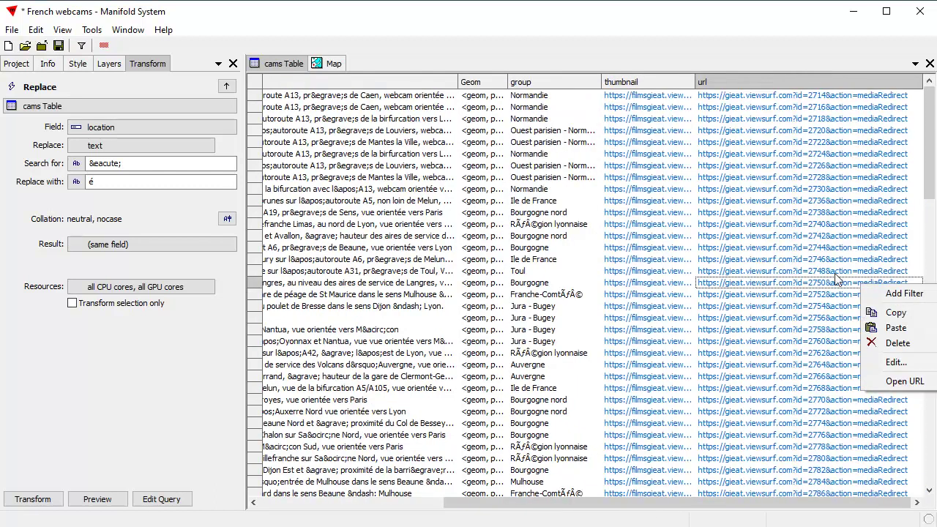
click(902, 382)
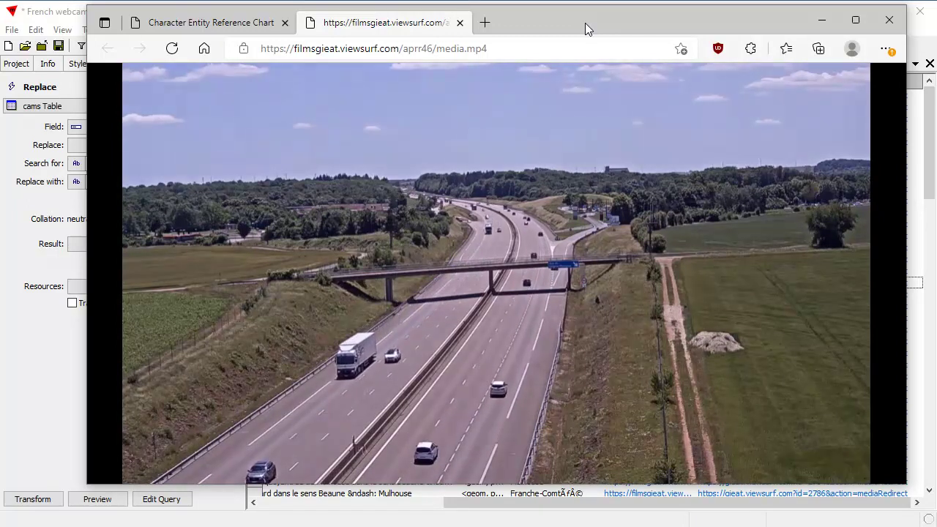
Step: Drag the Edge webcam window off to the right to reveal the cams table
drag(584, 23, 936, 36)
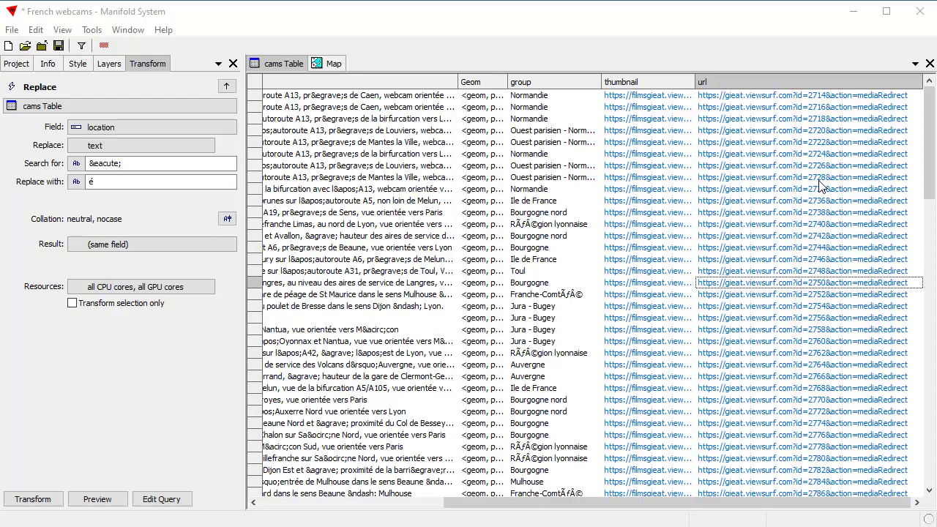
click(333, 64)
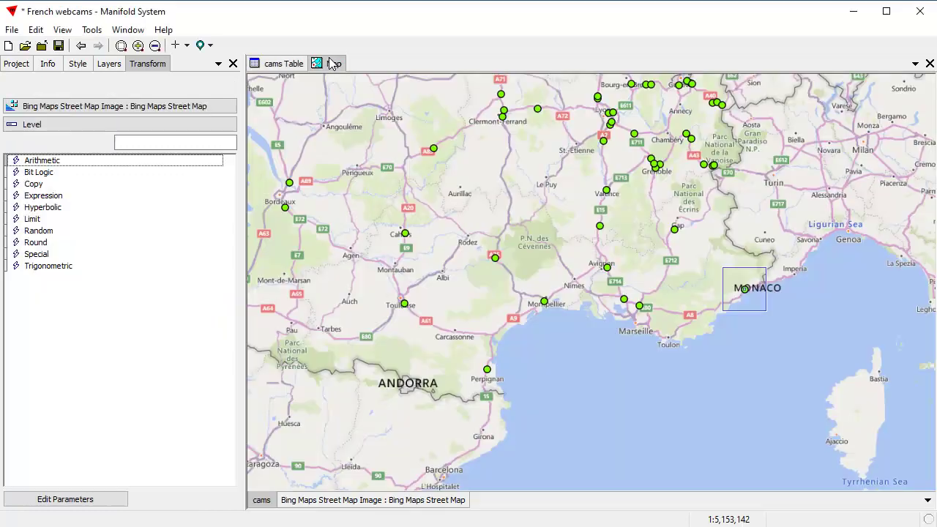
drag(737, 251, 780, 407)
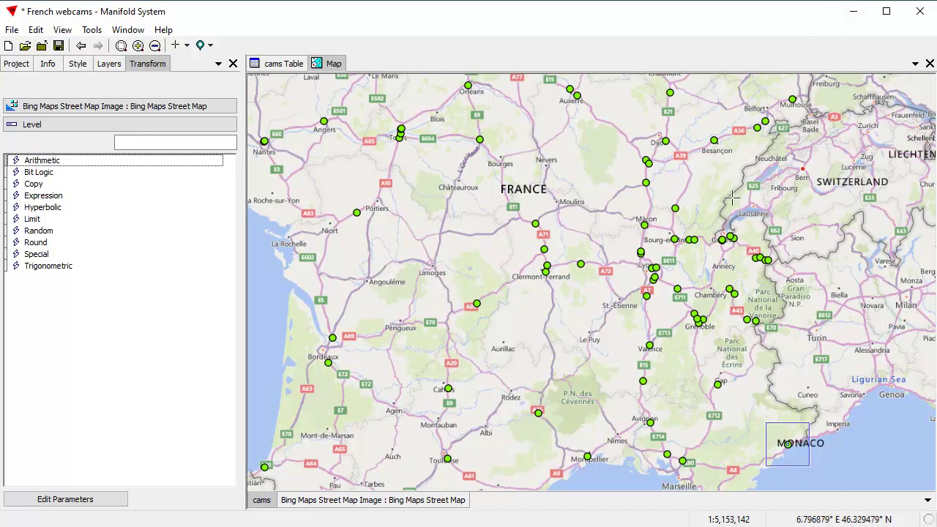
click(277, 64)
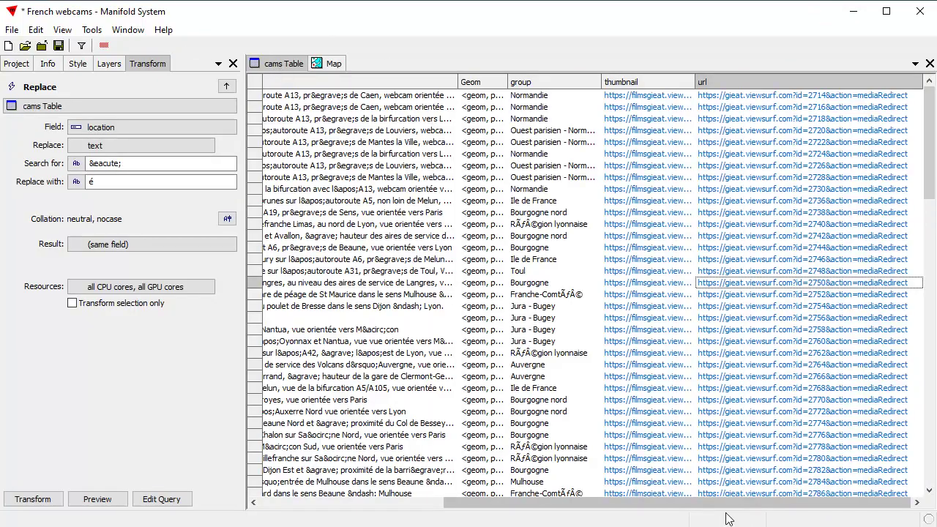
drag(747, 505, 573, 505)
mouse_move(929, 142)
mouse_down()
mouse_move(930, 282)
mouse_move(930, 143)
mouse_up()
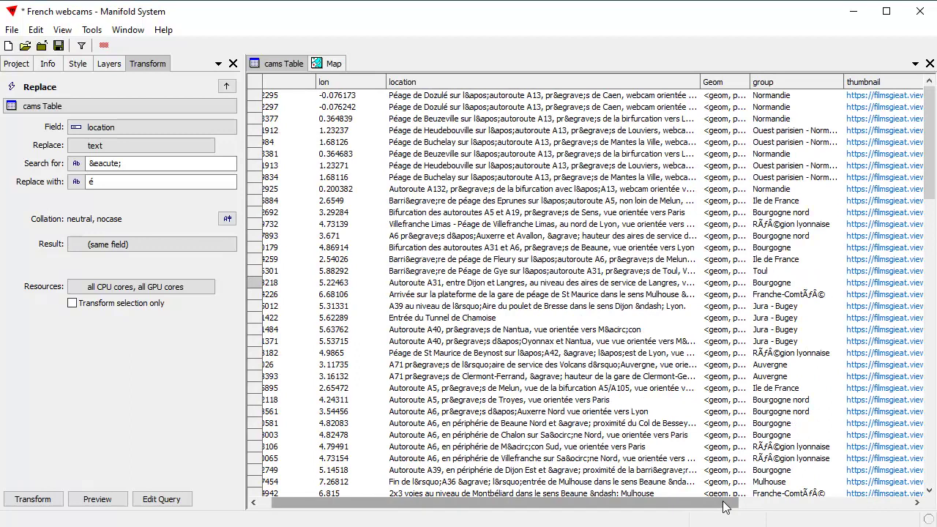
drag(730, 504, 902, 504)
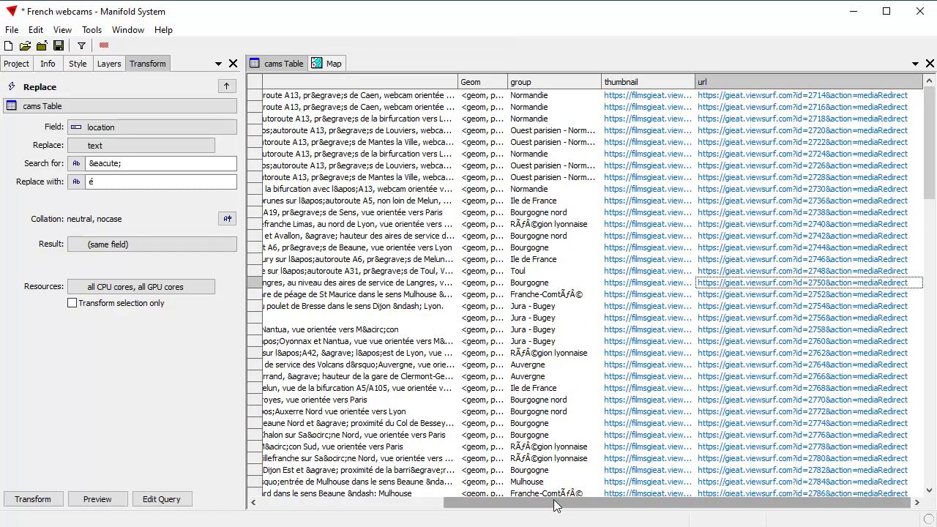
drag(554, 503, 350, 499)
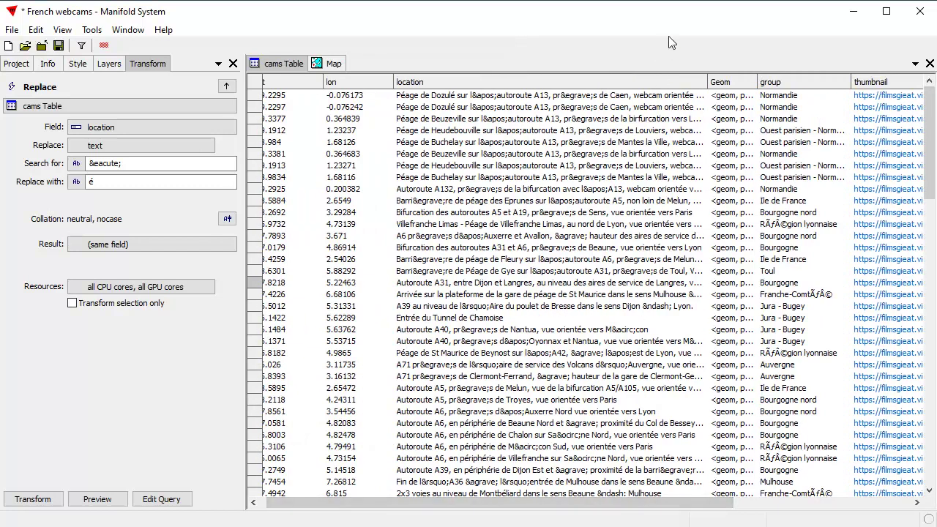